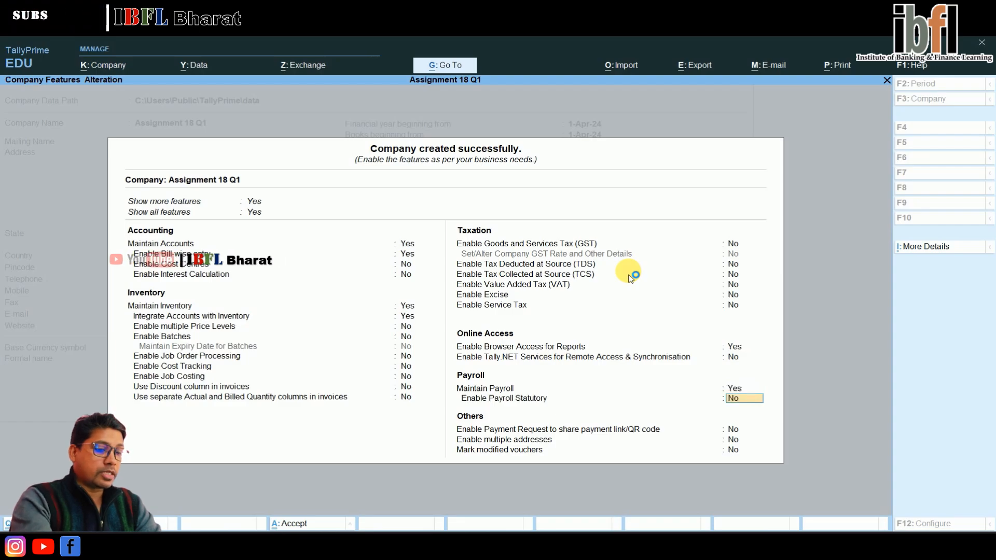
Step: Accept the company feature settings and open the Employee Group creation screen
key(ctrl+a)
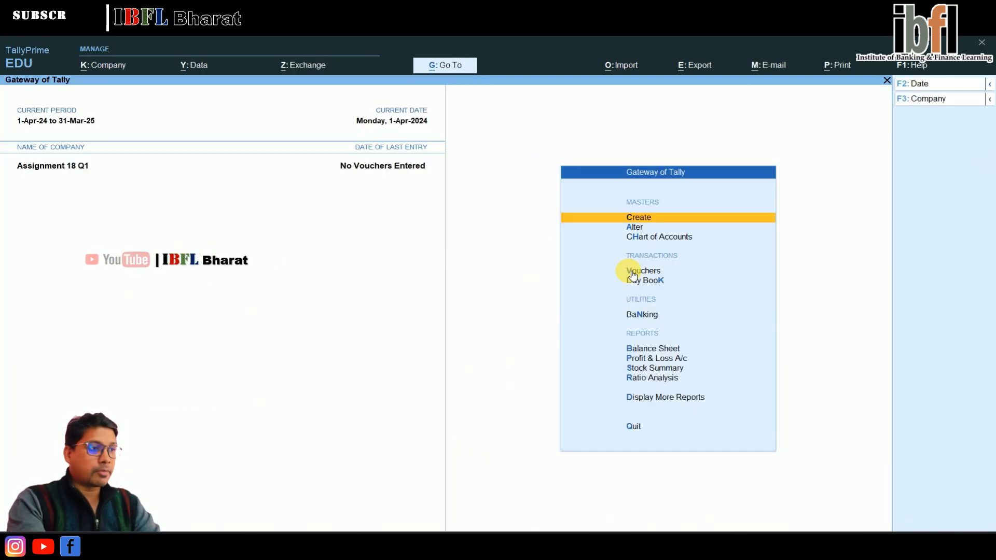
key(Down)
key(Down)
key(Down)
key(Up)
key(Up)
key(Up)
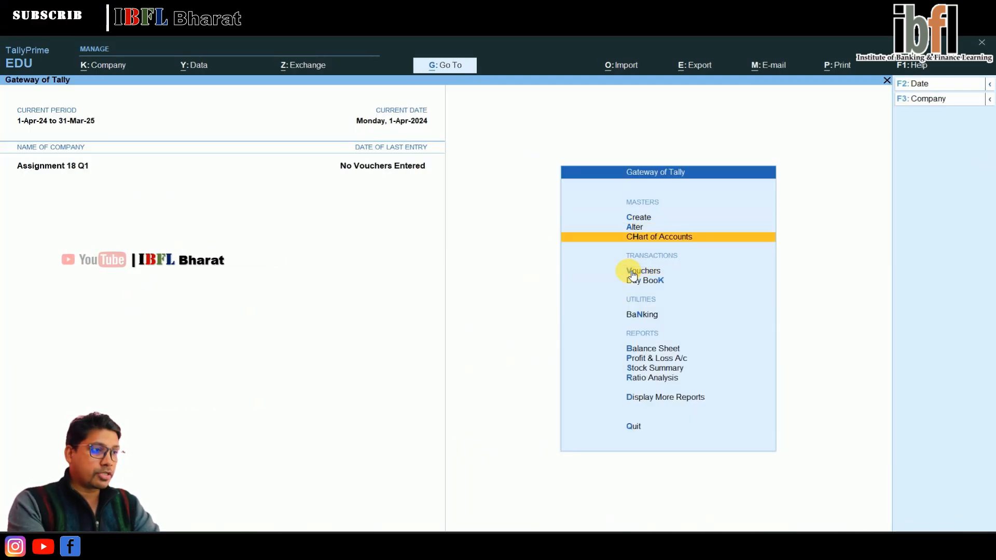
key(Return)
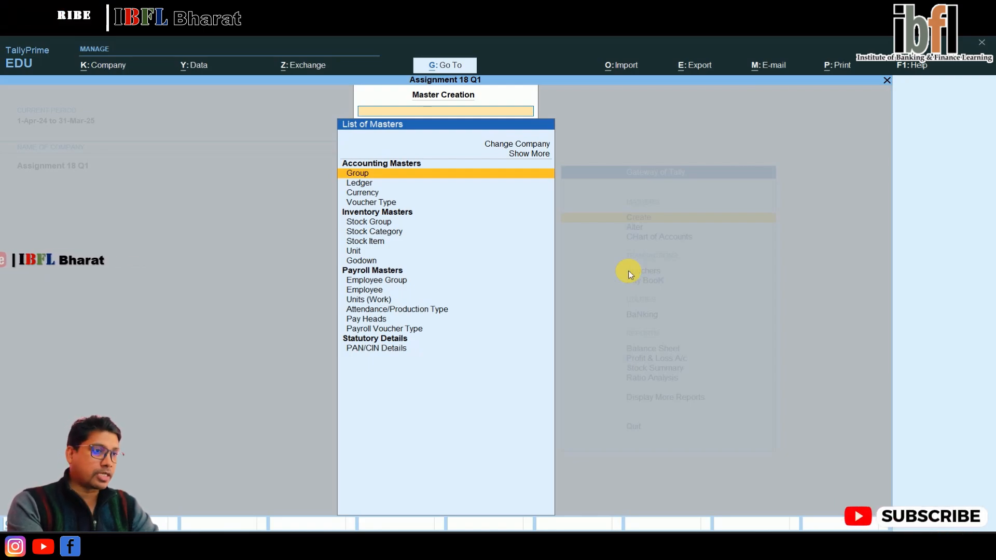
key(Down)
key(Down)
key(Down)
key(Down)
key(Down)
key(Down)
key(Down)
key(Down)
key(Down)
key(Return)
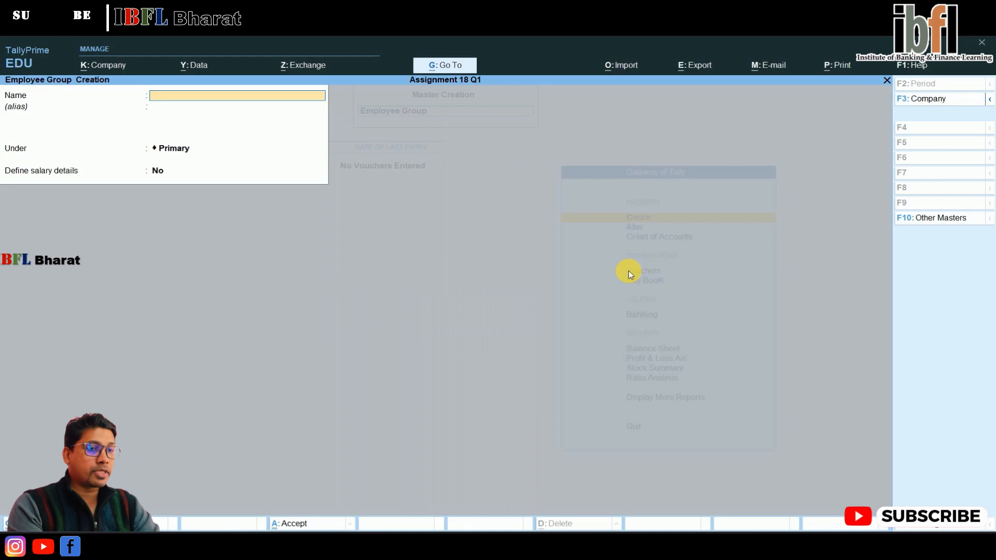
Step: Create an employee group named Sales Deptt under Primary
text(Sales)
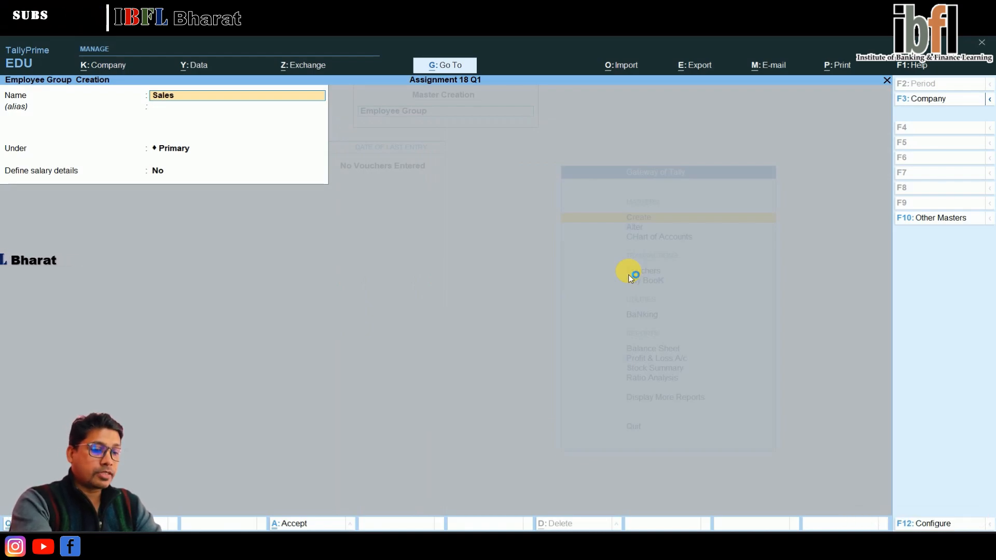
text( Deptt)
key(Return)
key(Return)
key(Return)
key(Return)
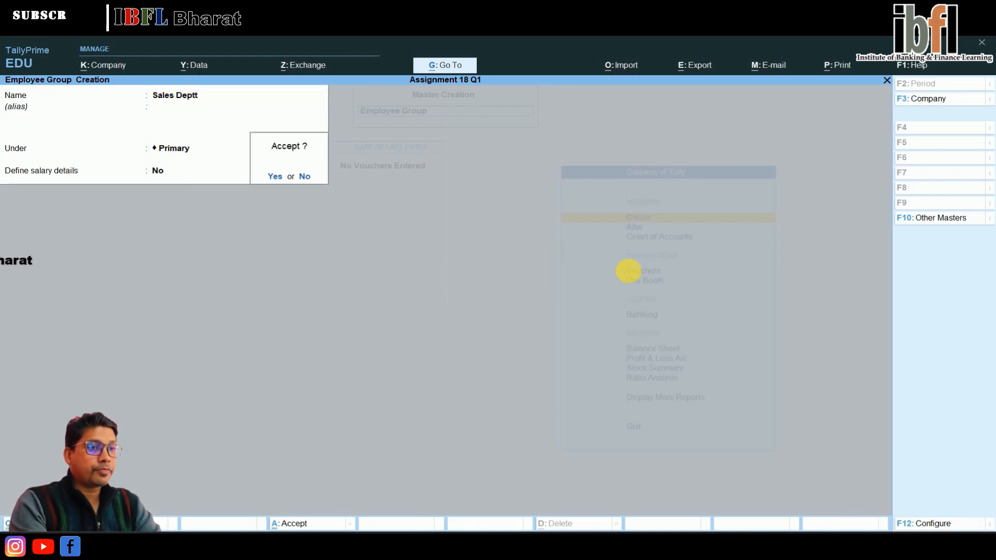
Step: Create an employee group named Accounts Deptt under Primary
text(Accoun)
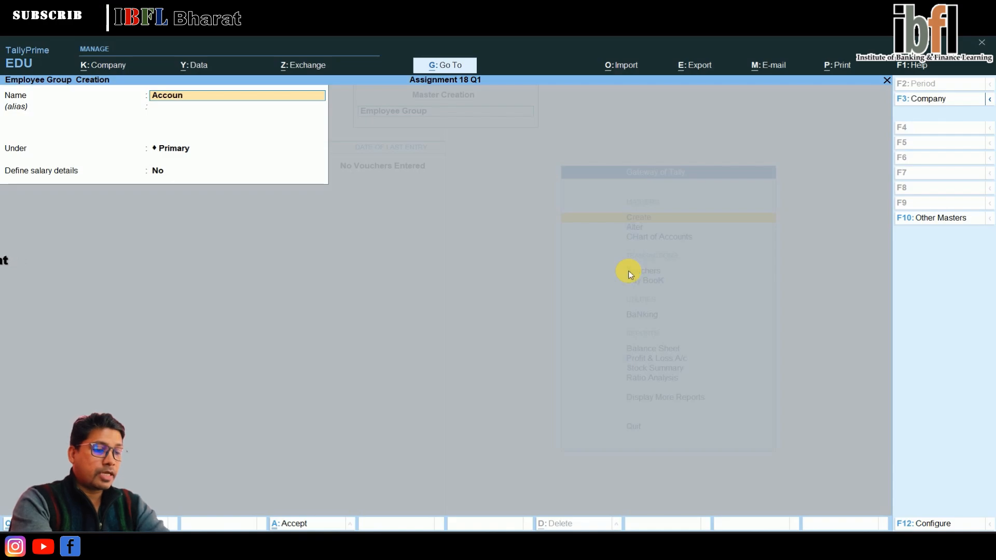
text(ts D)
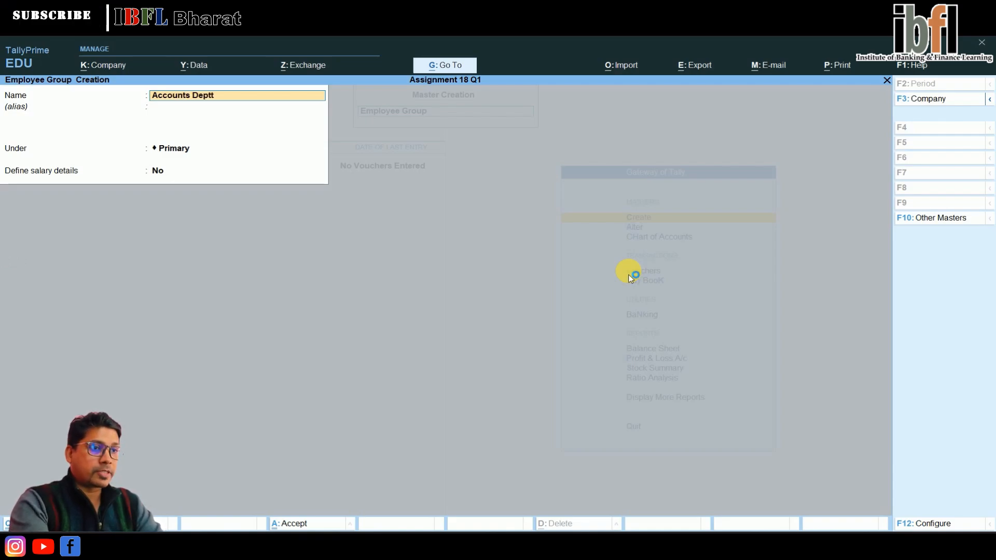
text(eptt)
key(Return)
key(Return)
key(Return)
key(Return)
Step: Create an employee group named HR Deptt under Primary
text(HR)
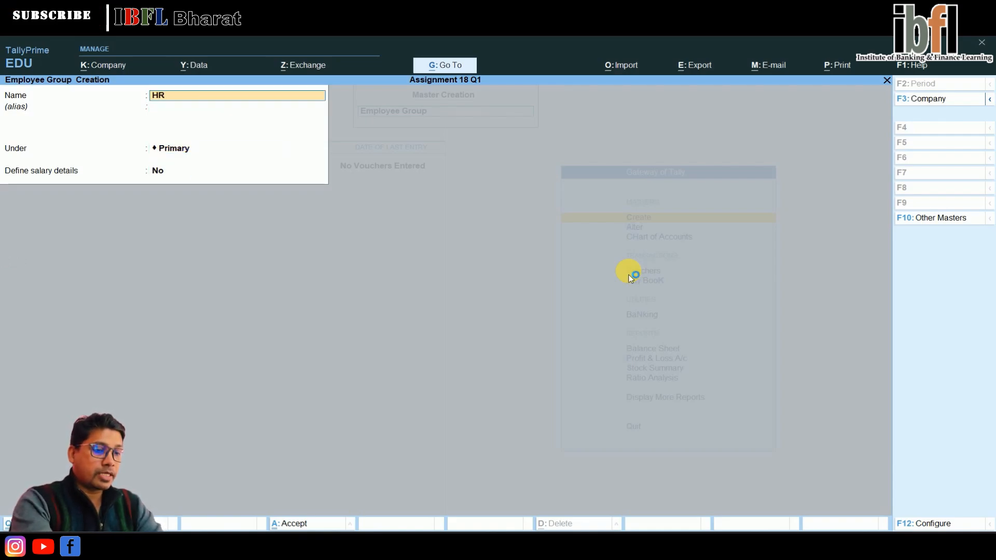
text( Deptt)
key(Return)
key(Return)
key(Return)
key(Return)
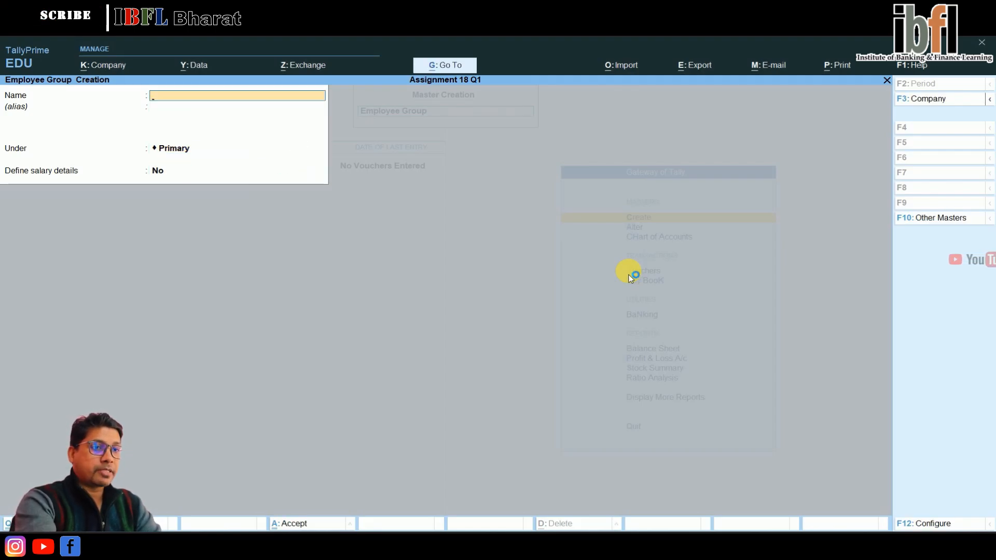
Step: Create an employee under the HR Deptt group, entering the employee's name
key(Escape)
key(Down)
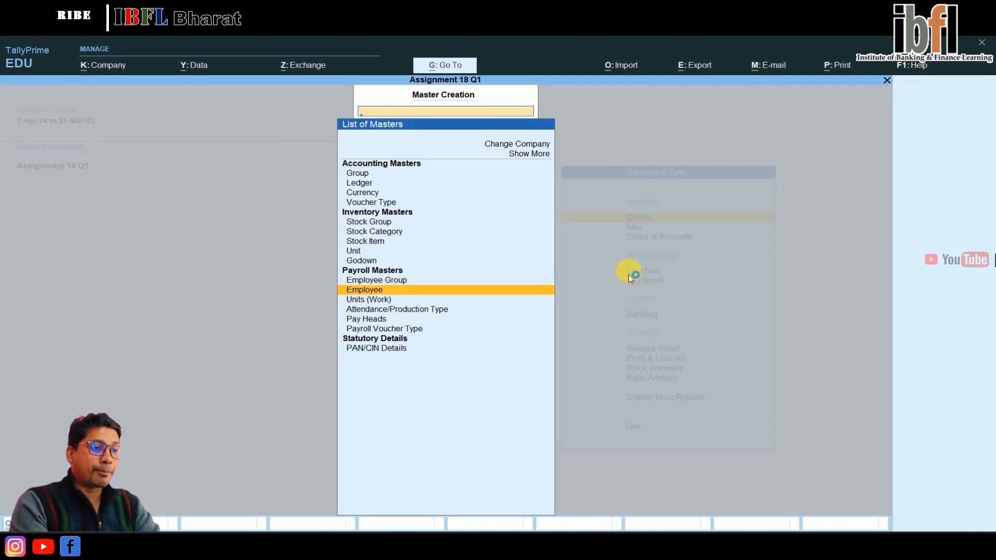
key(Return)
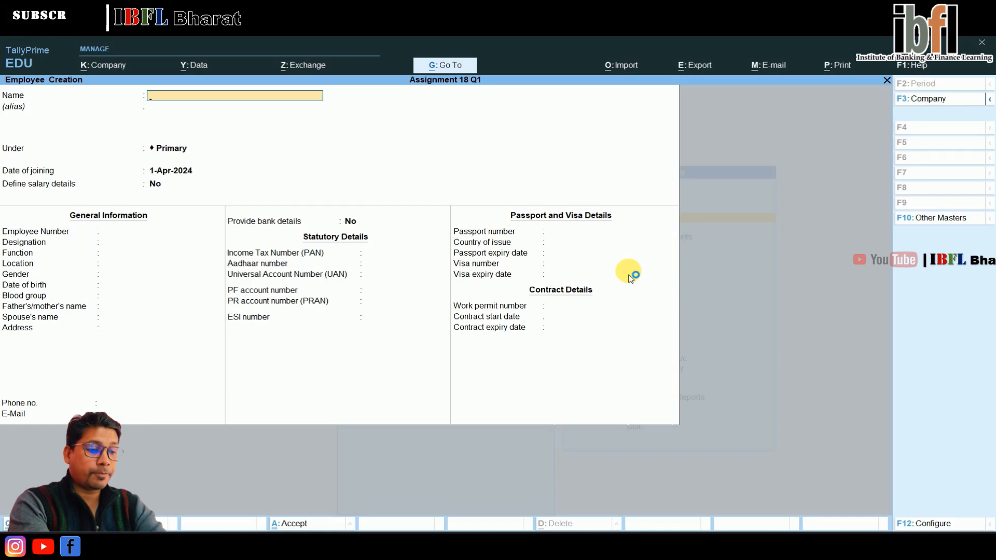
text(h)
key(Return)
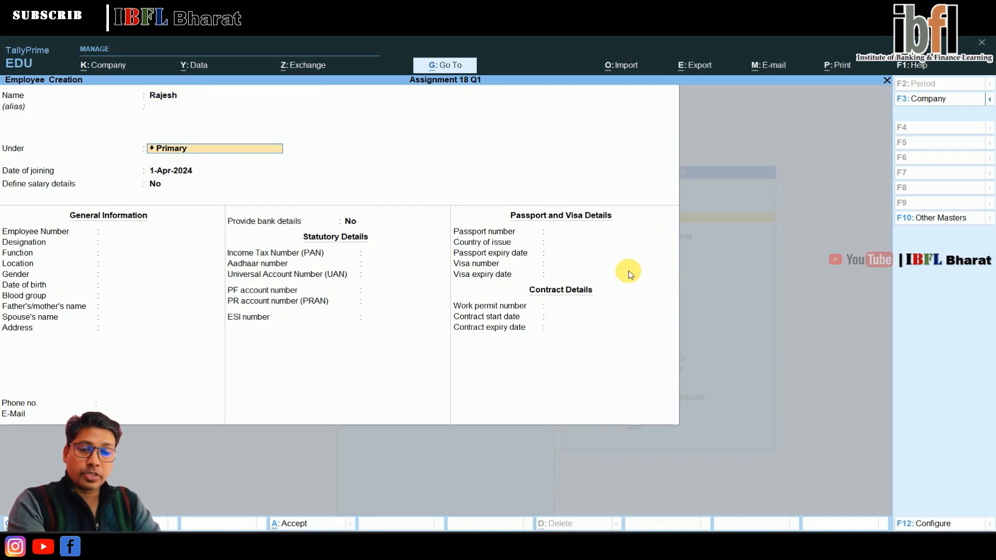
text(h)
key(Return)
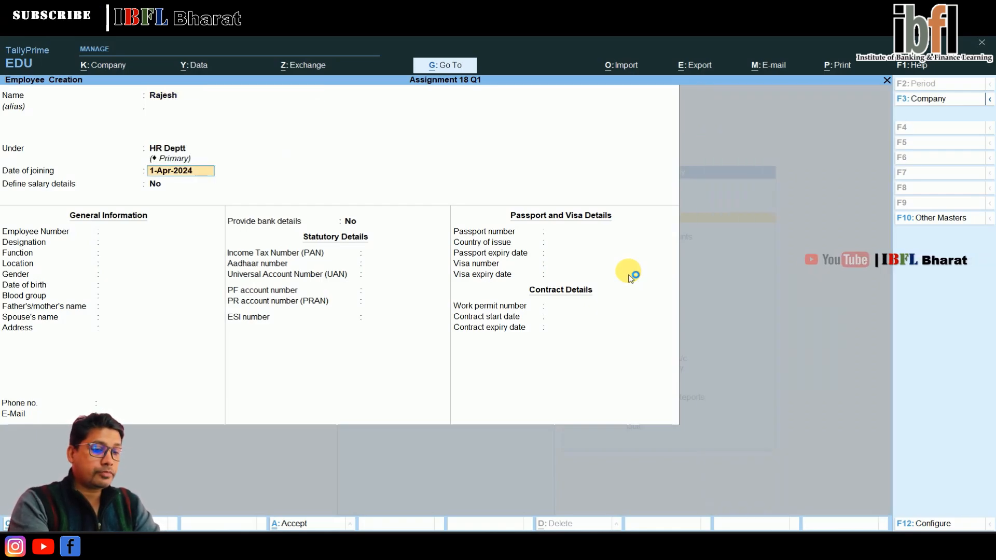
key(ctrl+a)
click(630, 278)
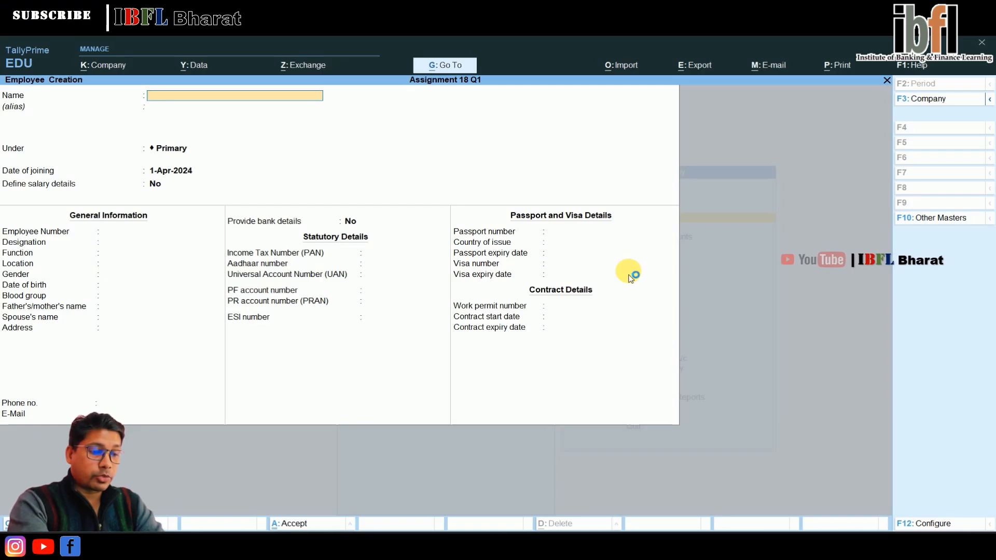
Step: Create a second employee under the HR Deptt group, entering the employee's name
text(Tarun)
key(Return)
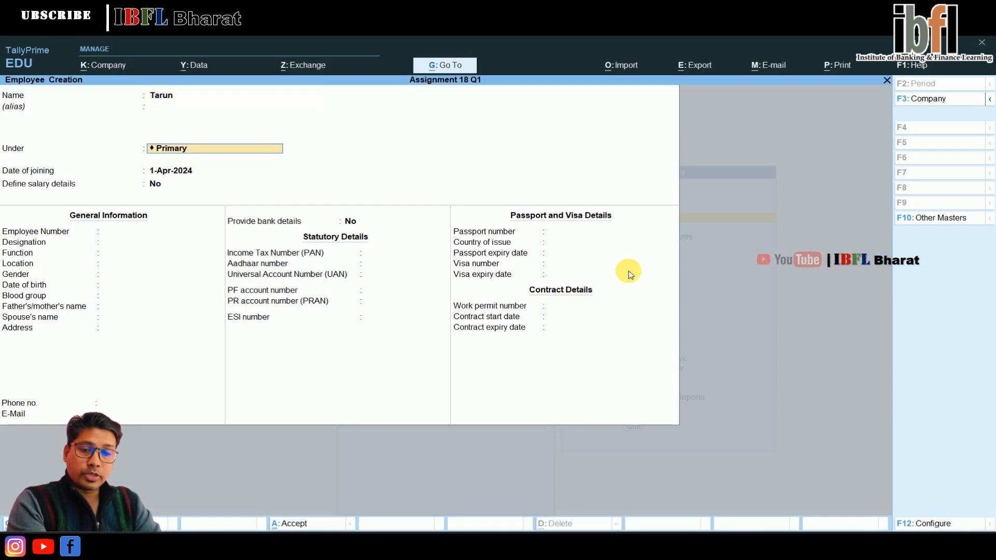
text(h)
key(Return)
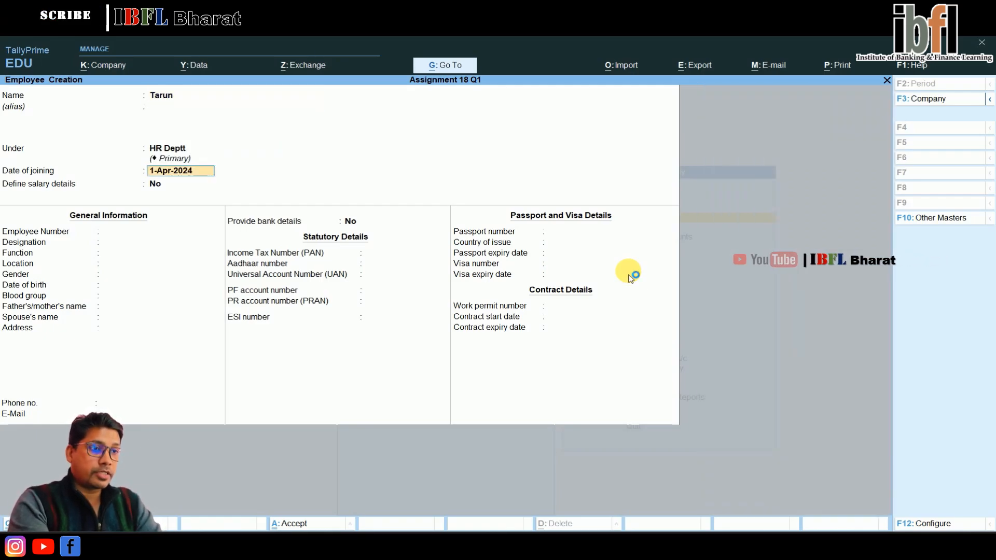
key(ctrl+a)
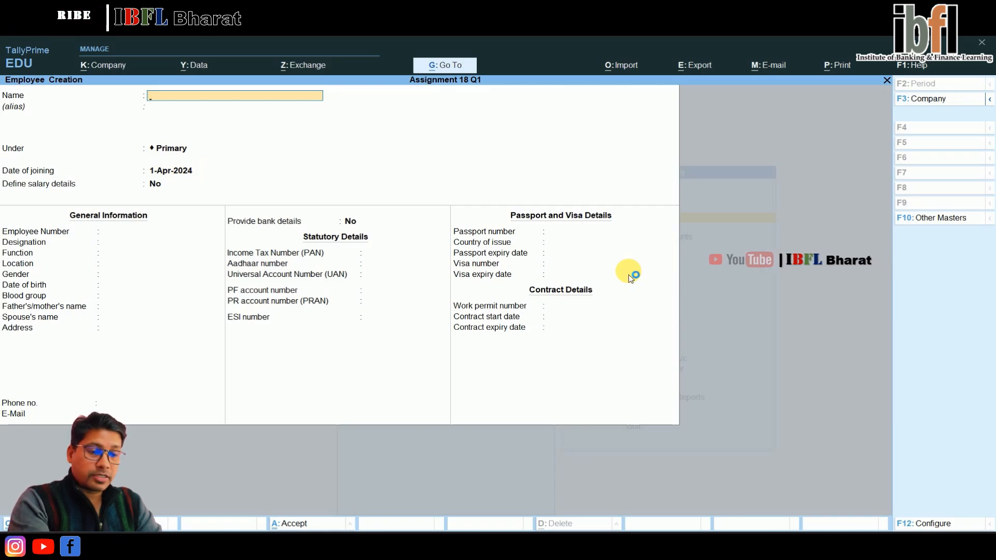
Step: Create an employee under the Sales Deptt group, entering the employee's name
text(A)
click(632, 278)
text(nkita)
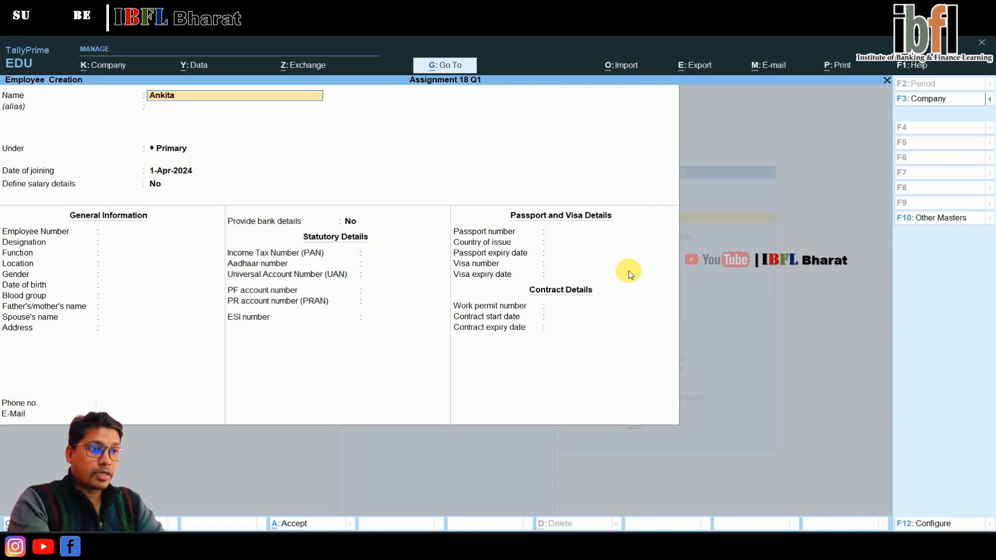
key(Return)
text(sa)
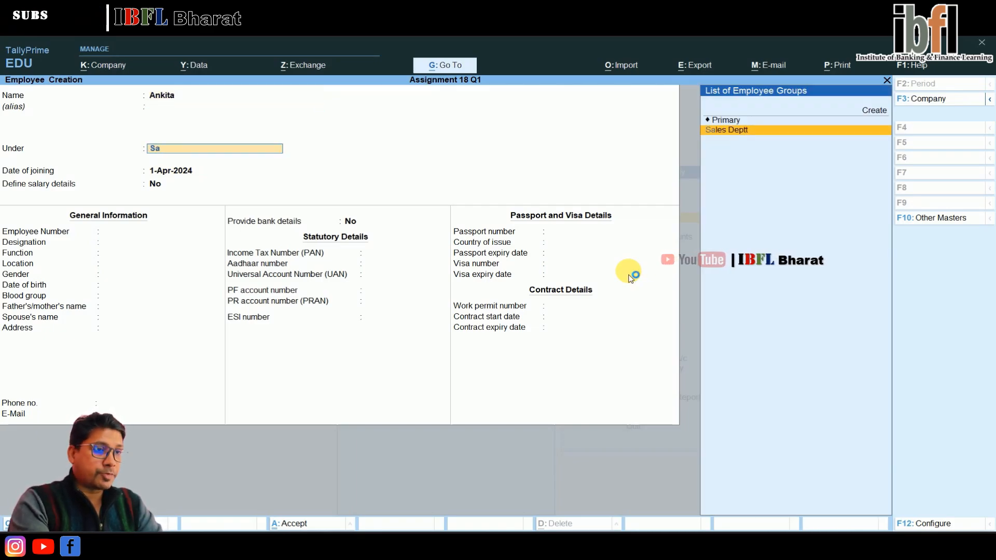
key(Return)
key(ctrl+a)
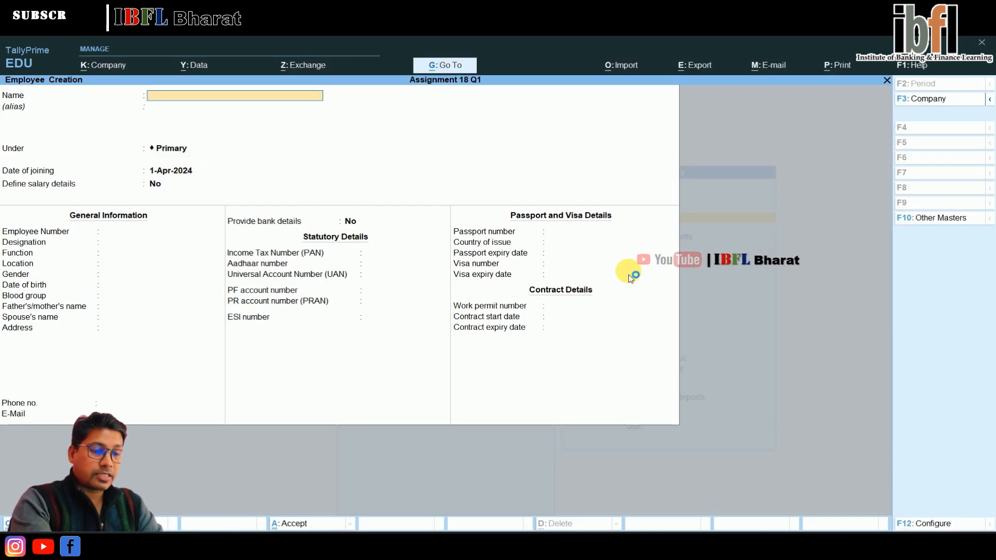
Step: Create an employee under the Accounts Deptt group, entering the employee's name
text(Kamal)
key(Return)
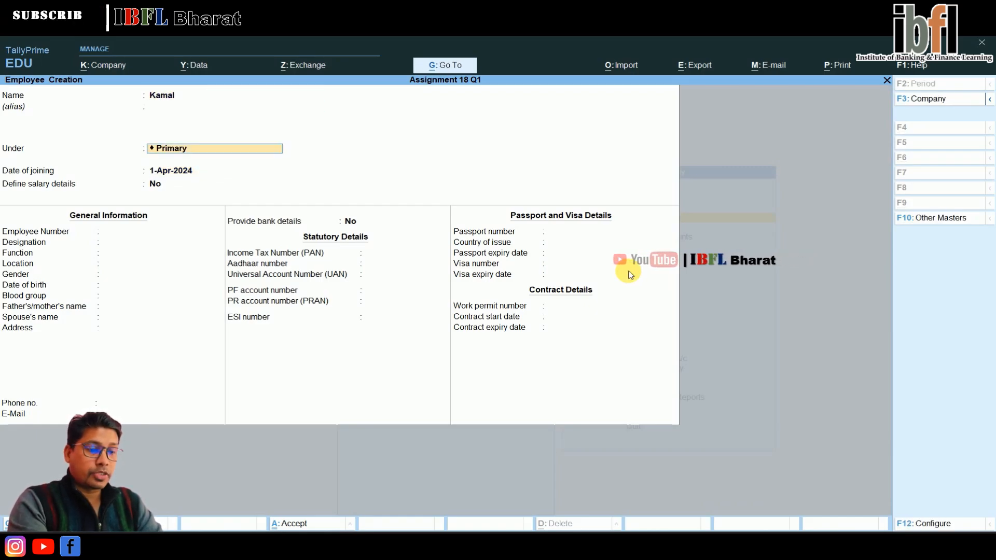
text(Ac)
key(Return)
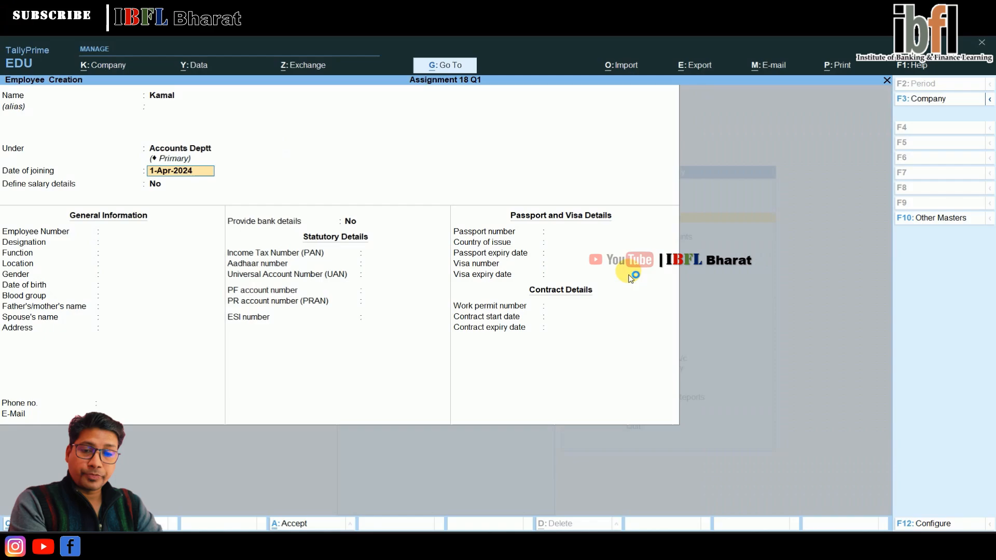
key(ctrl+a)
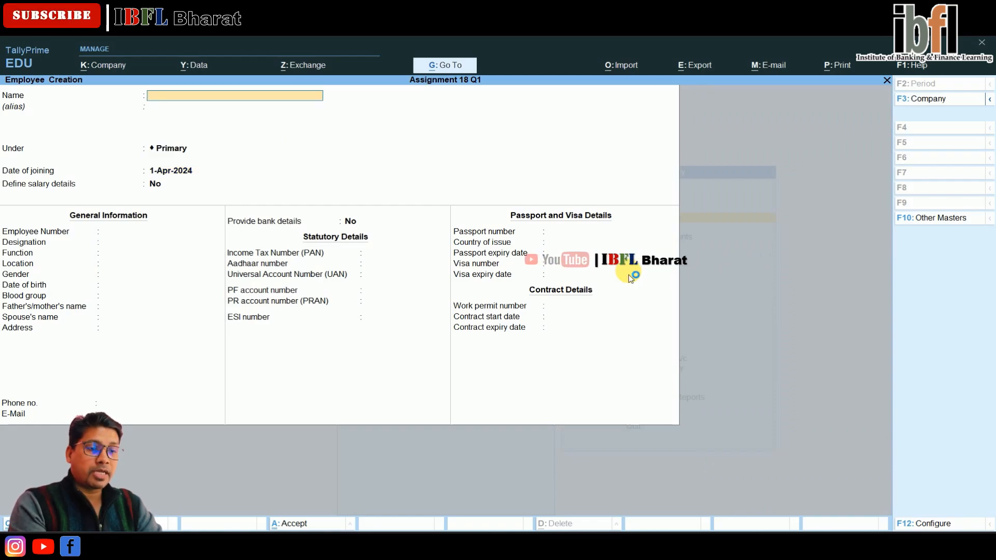
Step: Create an attendance type named Absent with attendance type Leave without Pay
key(Escape)
key(y)
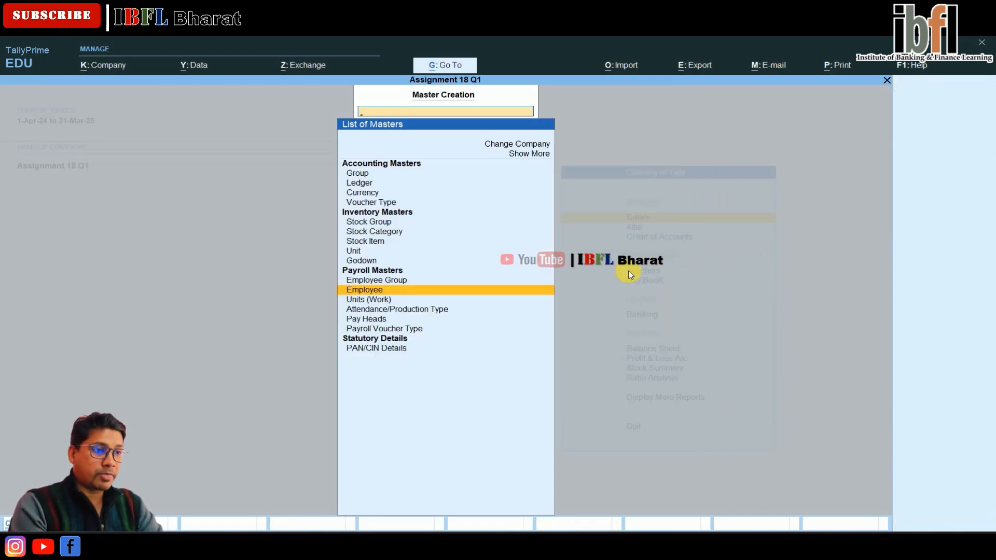
key(Down)
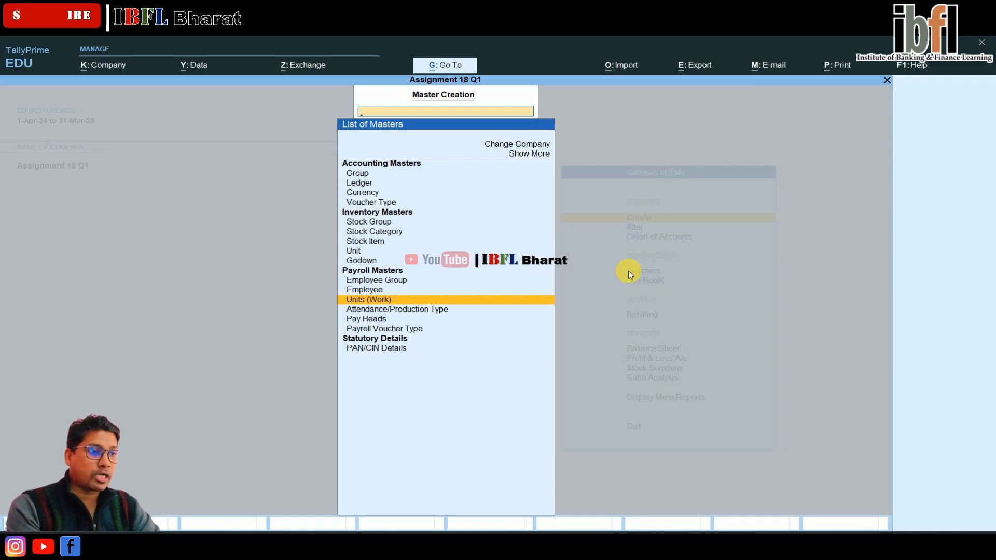
key(Down)
key(Down)
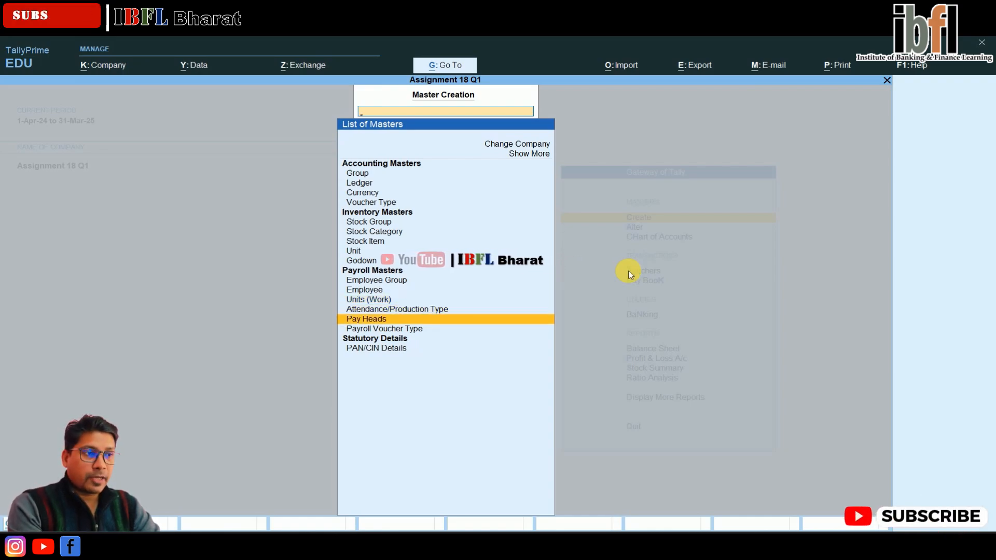
key(Up)
key(Return)
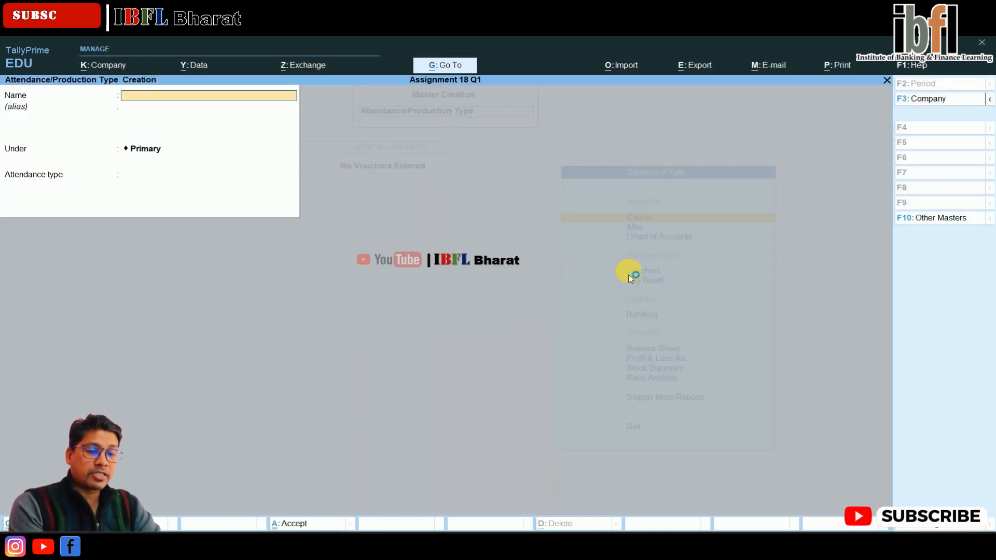
text(A)
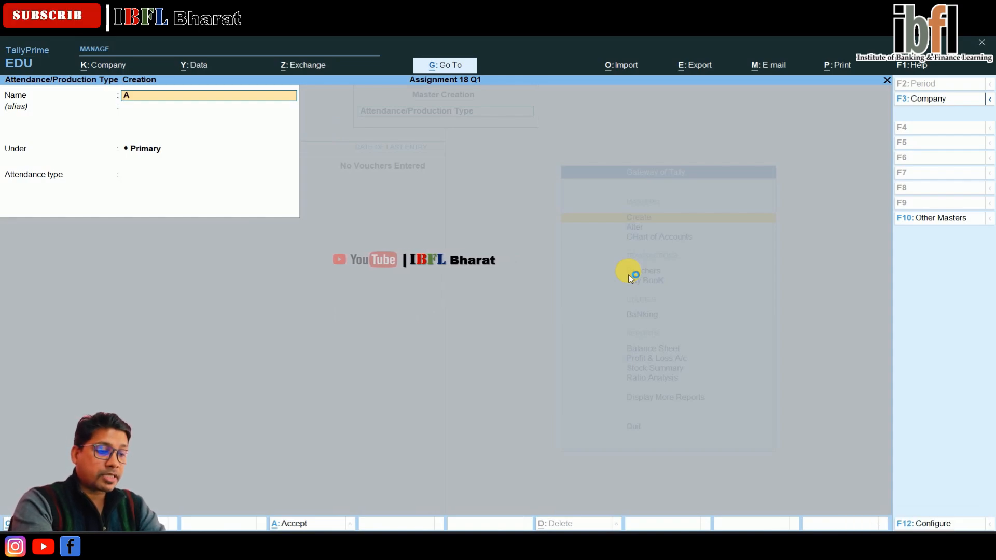
text(bse)
key(BackSpace)
text(se)
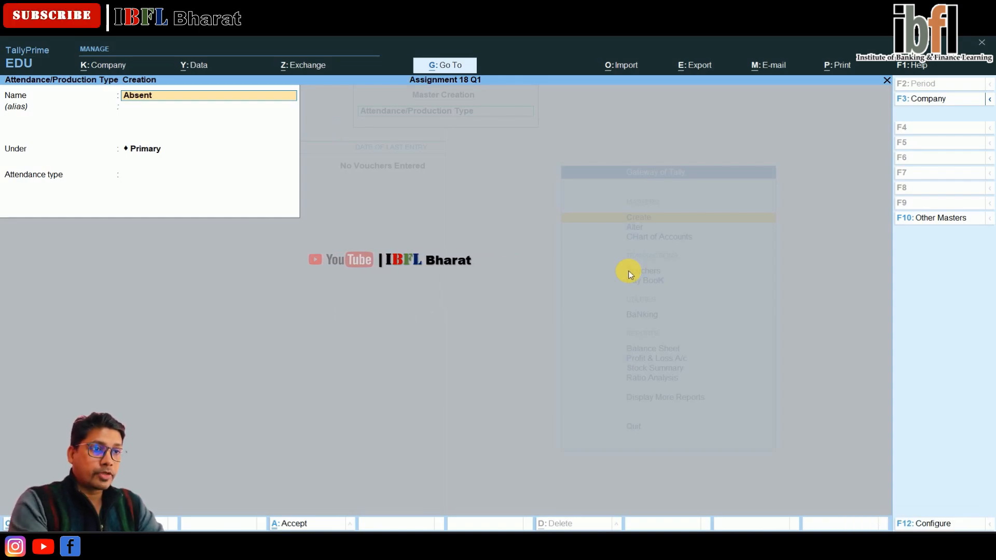
key(Return)
key(Return)
key(Down)
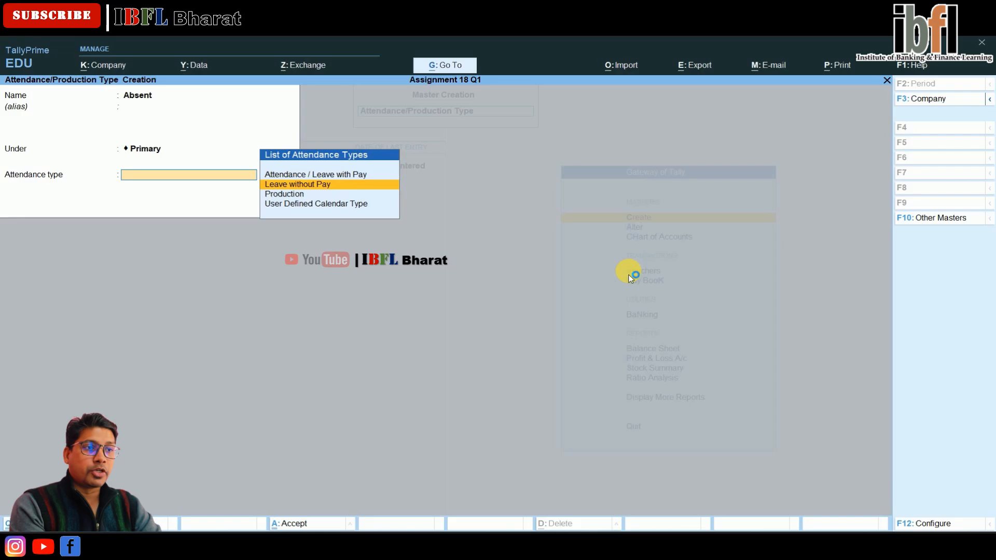
key(Return)
key(Return)
key(Return)
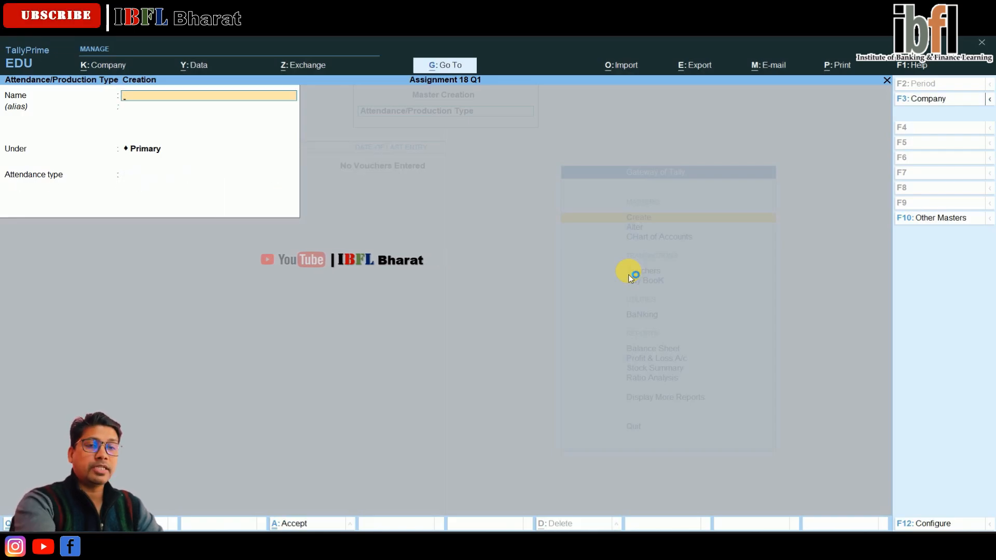
Step: Start a new pay head named Basic Salary of type Earnings for Employees with Fixed income type
key(Escape)
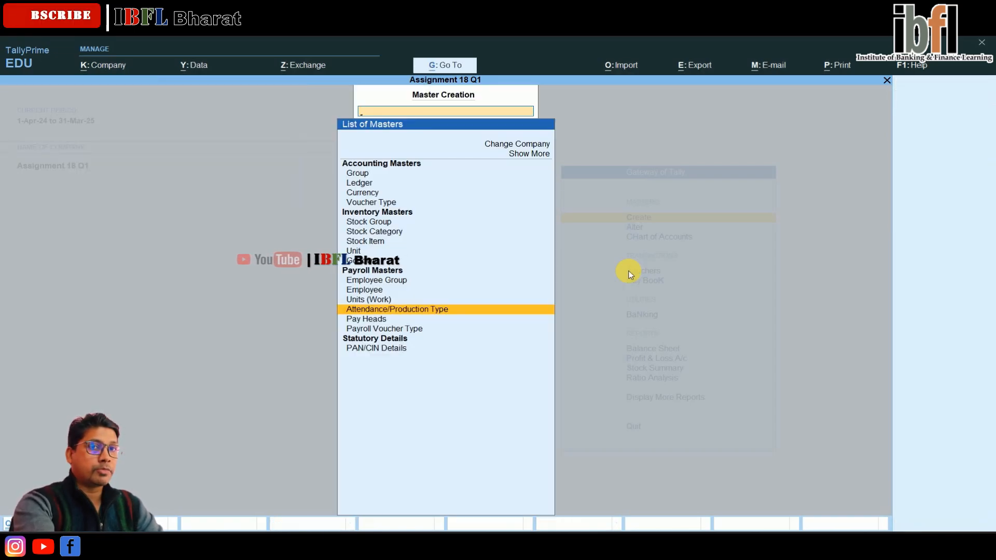
key(Down)
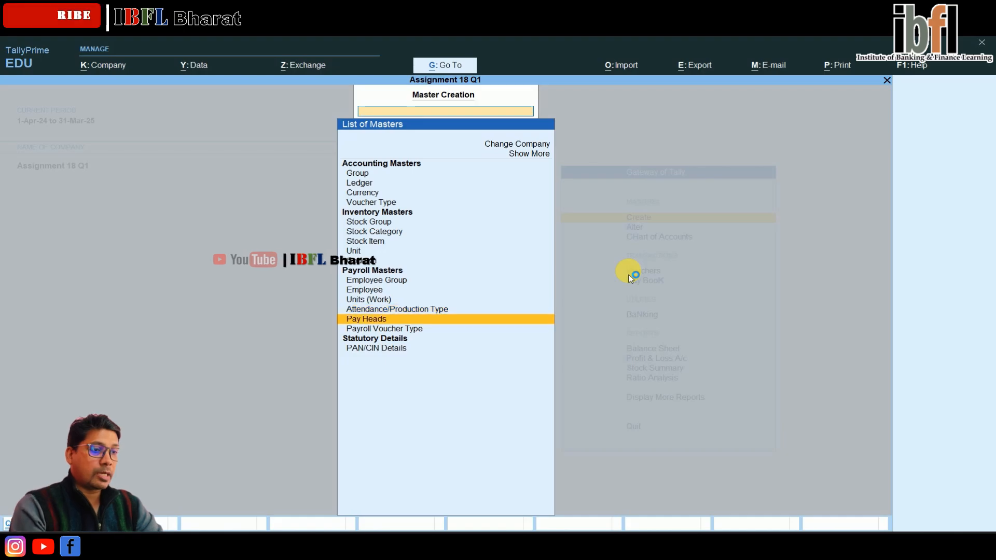
key(Return)
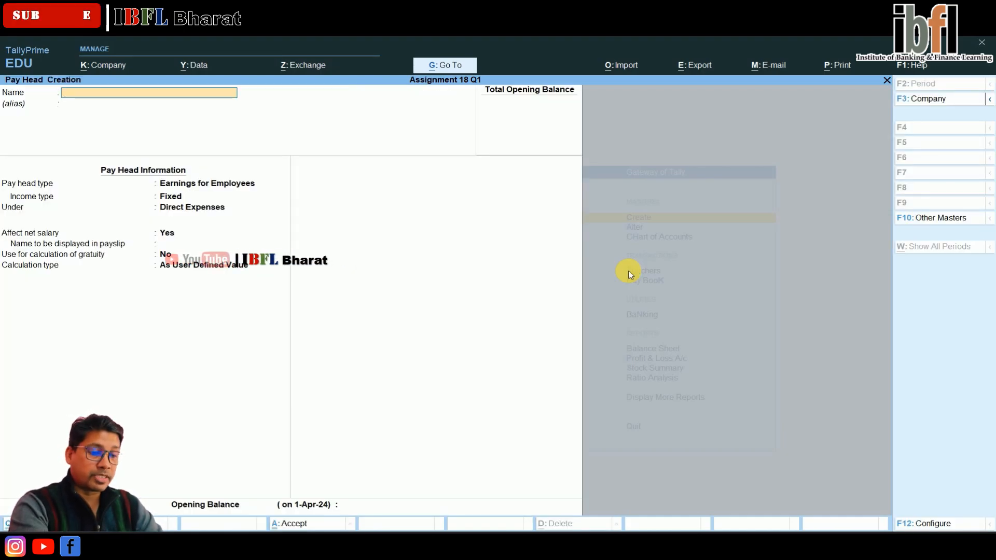
text(Basic)
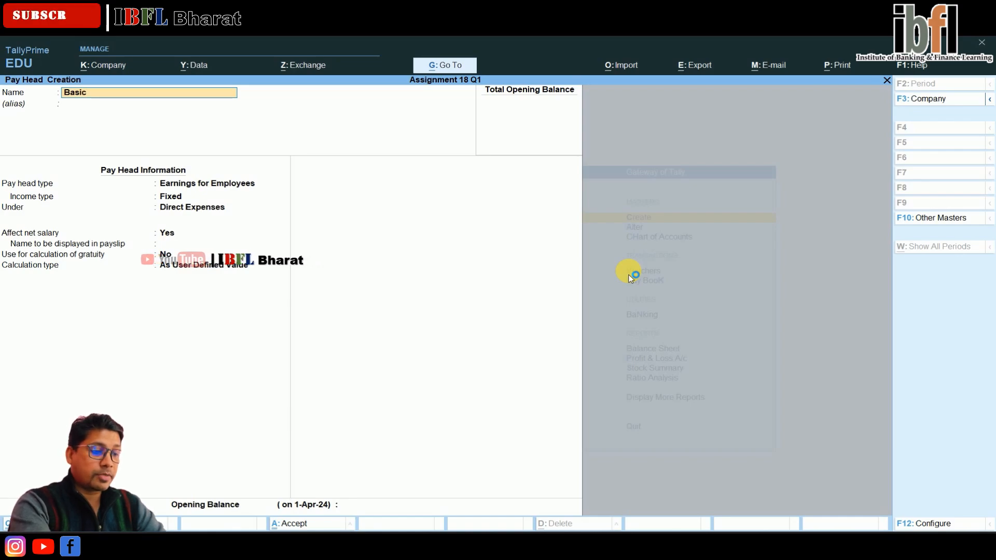
text( Sal)
key(Return)
key(Return)
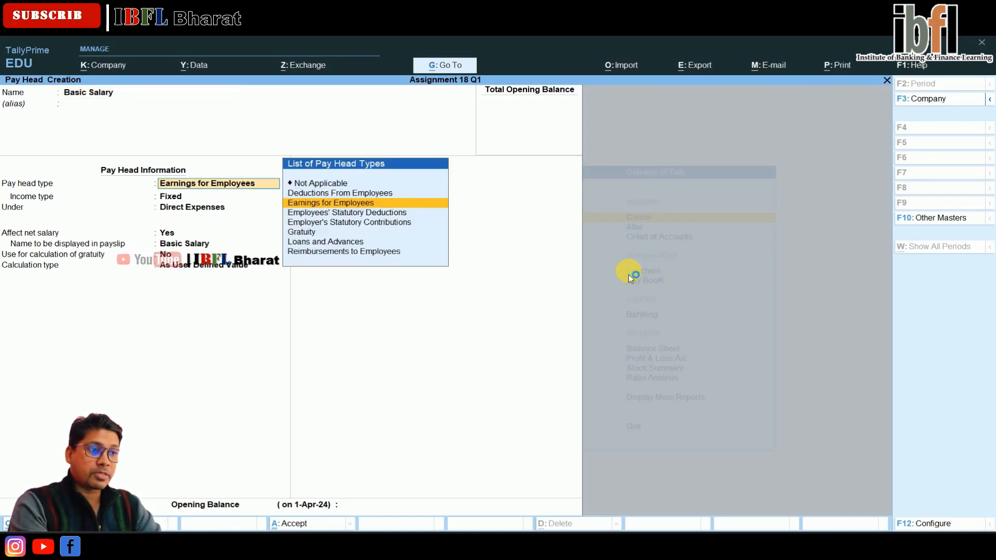
key(Return)
key(Return)
Step: Place Basic Salary under Indirect Expenses and set its calculation type to On Attendance
key(Down)
key(Down)
key(Down)
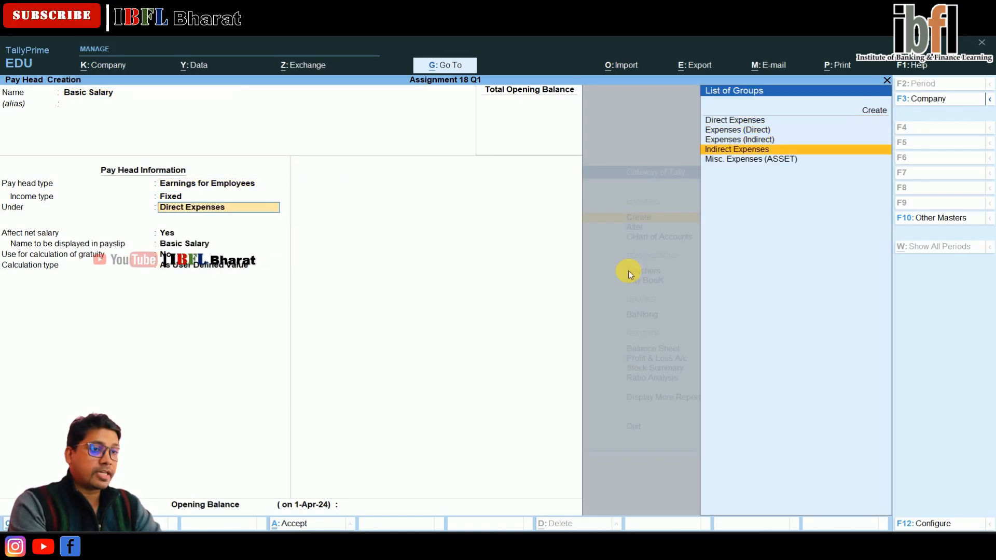
key(Return)
key(Return)
key(Return)
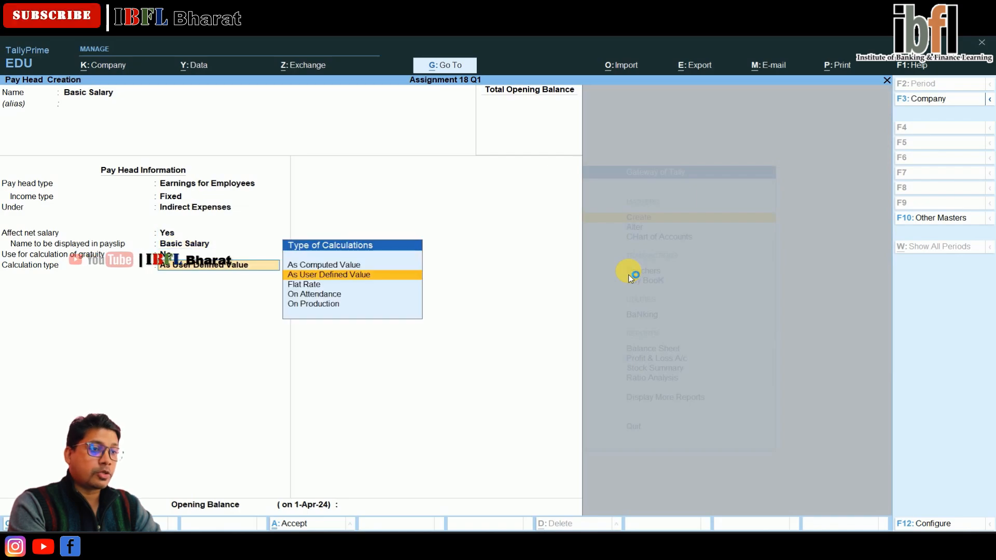
key(Up)
key(Down)
key(Down)
key(Down)
Step: Set leave without pay to Absent, calculation period Months, per-day basis User Defined of 30 days, and save Basic Salary
key(Return)
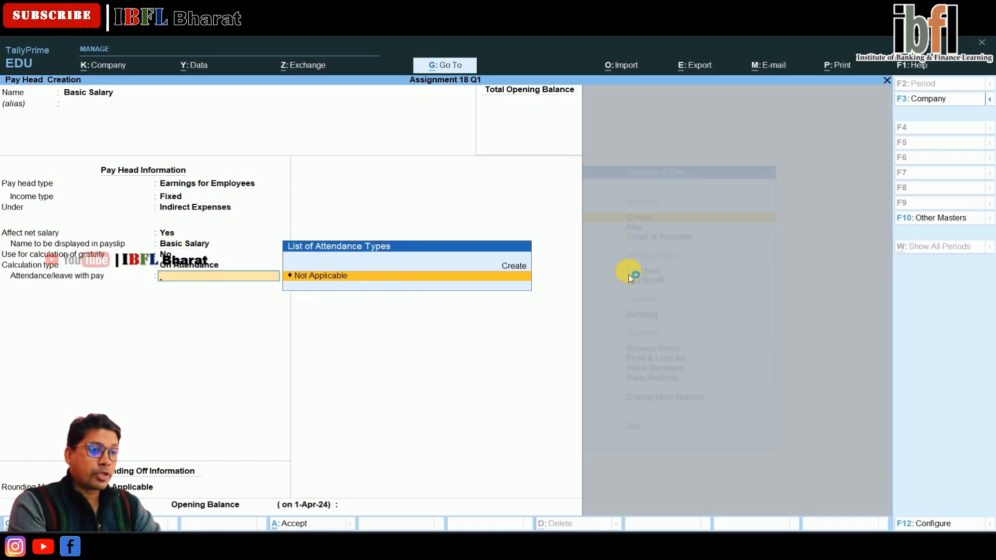
key(Return)
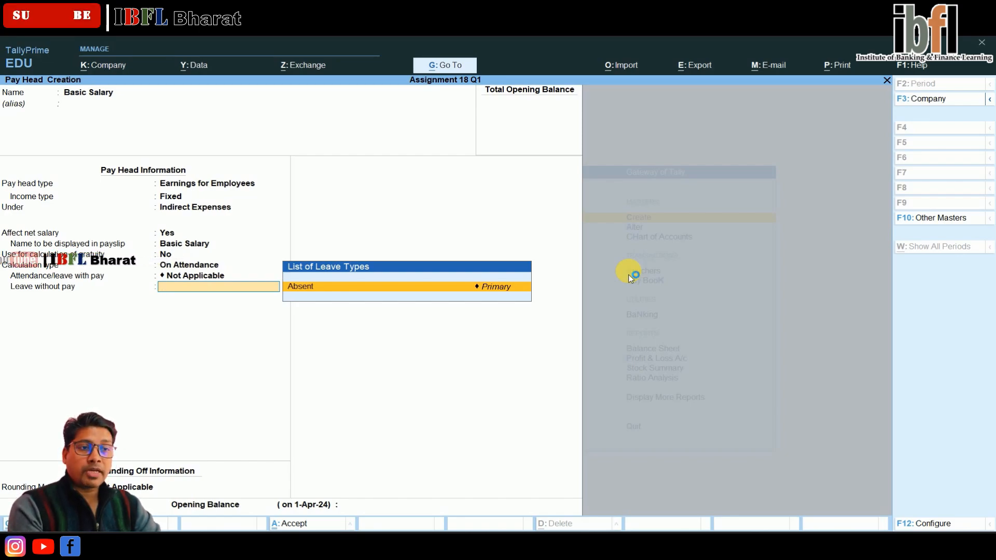
key(Return)
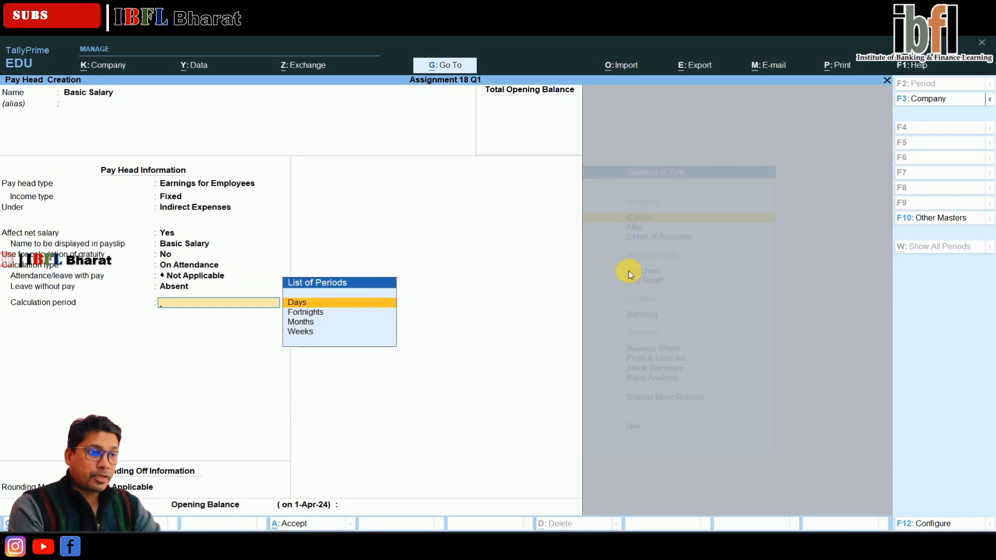
key(Down)
key(Down)
key(Return)
key(Down)
key(Return)
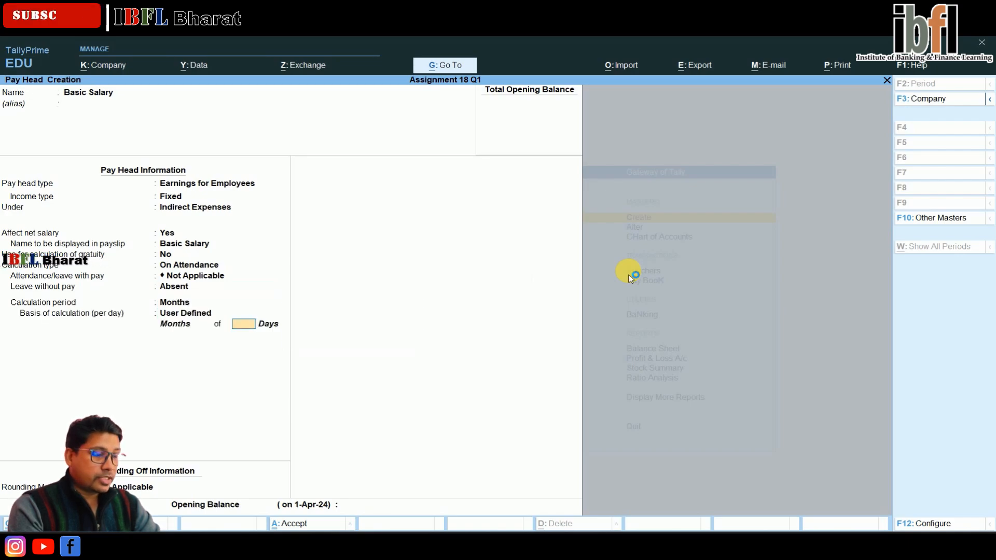
text(30)
key(Return)
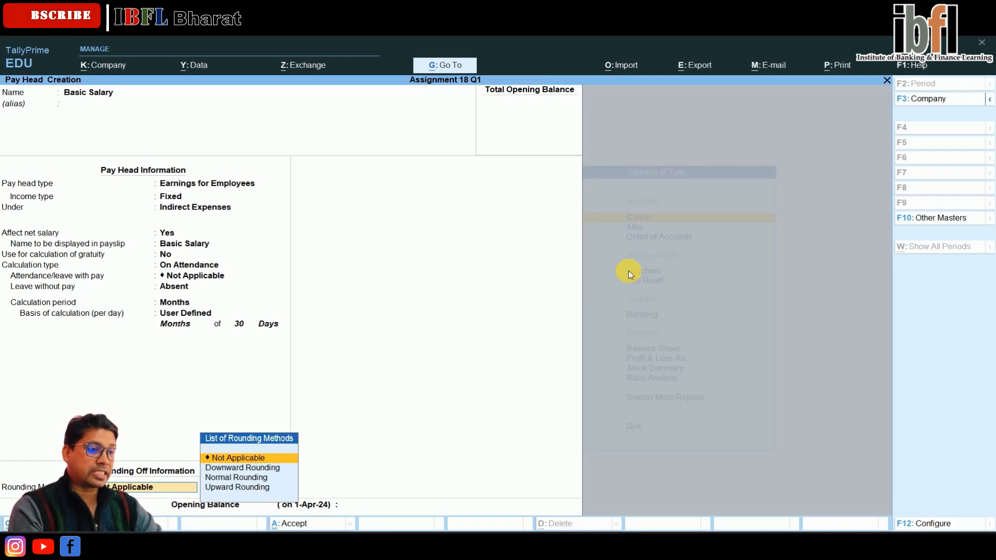
key(Return)
key(Return)
key(Return)
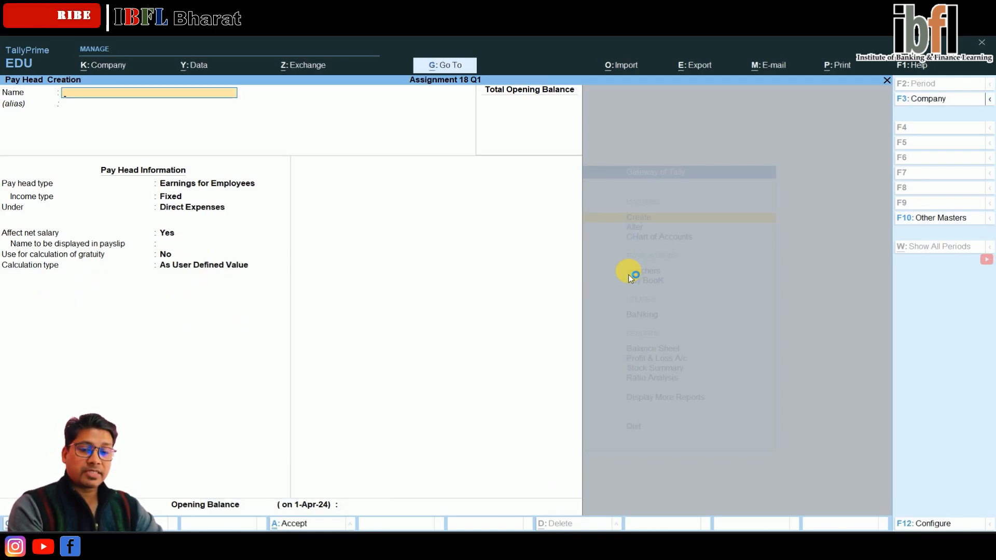
Step: Create a pay head named DA as Fixed Earnings for Employees under Indirect Expenses
text(DA)
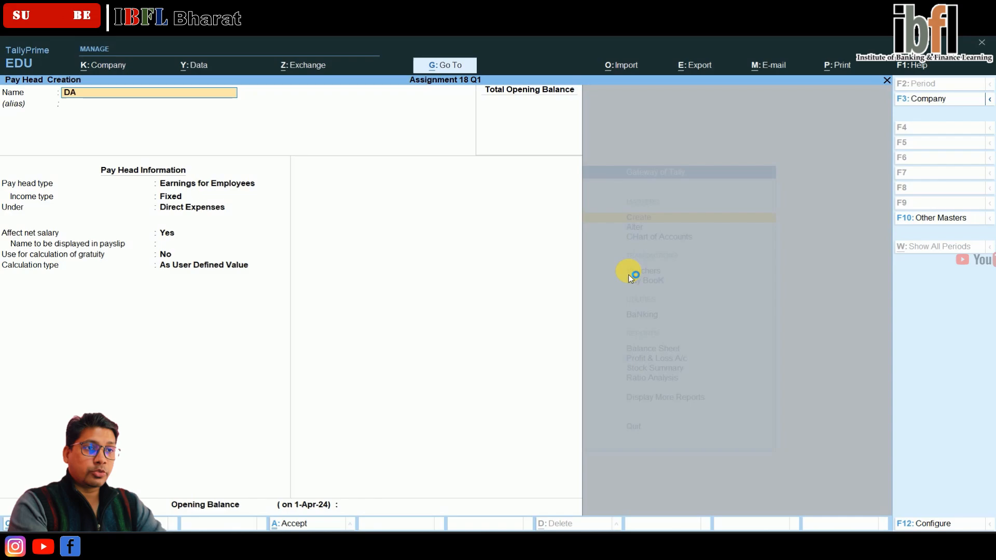
key(Return)
key(Return)
key(Return)
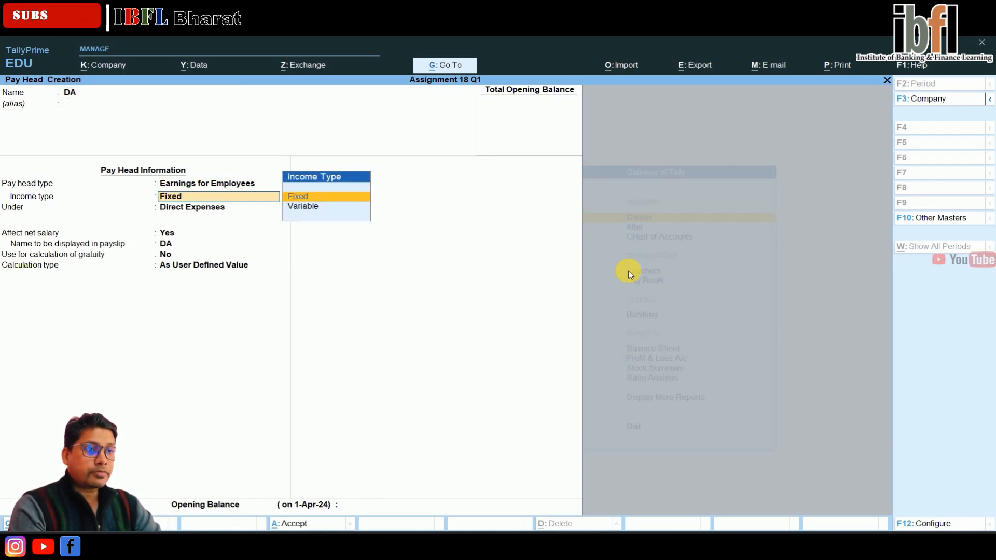
key(Return)
key(Down)
key(Down)
key(Down)
Step: Set DA's calculation type to As Computed Value, period Months, computed On Specified Formula
key(Return)
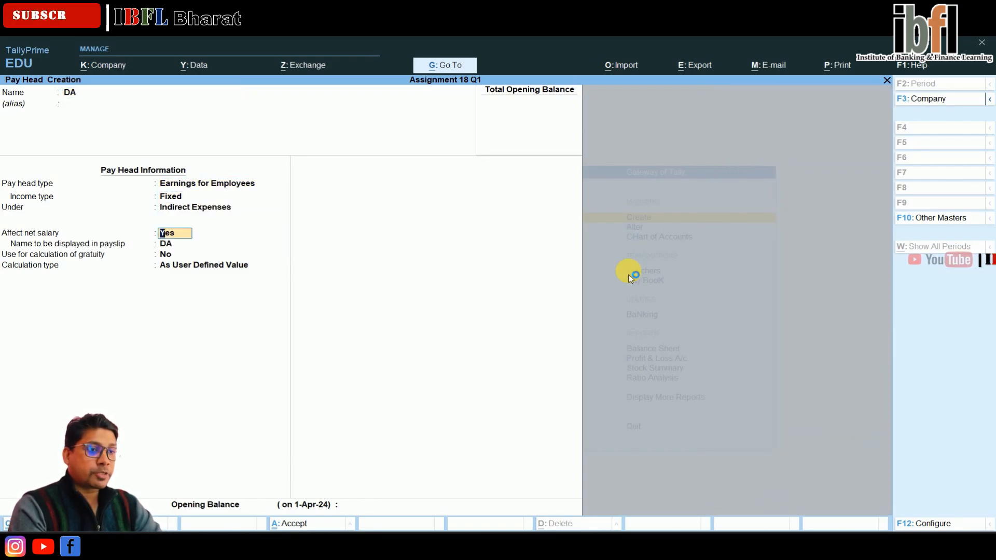
key(Return)
key(Return)
key(Return)
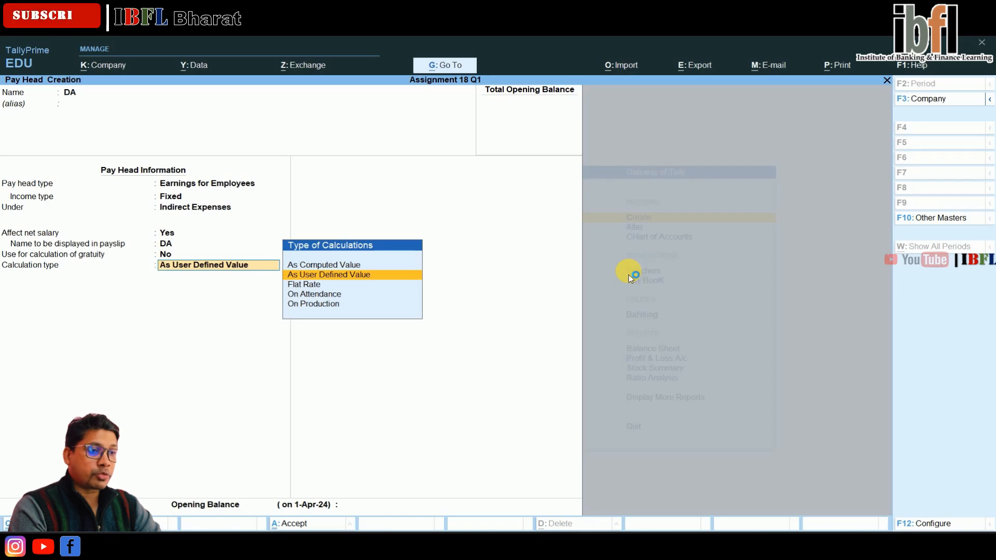
key(Up)
key(Return)
key(Return)
key(Return)
key(Return)
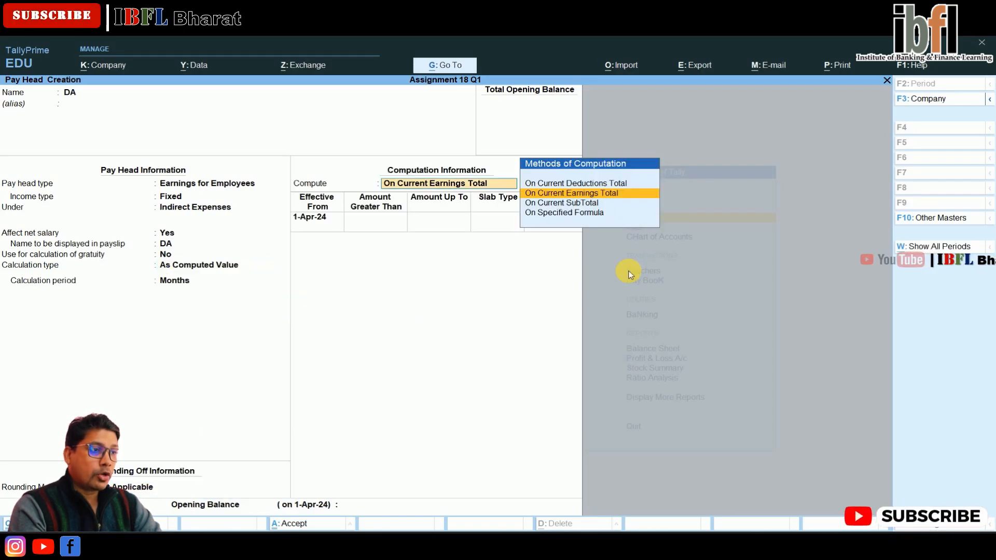
key(Down)
key(Down)
Step: Define DA's formula as Basic Salary with a 15 percent slab and save the pay head
key(Return)
key(Return)
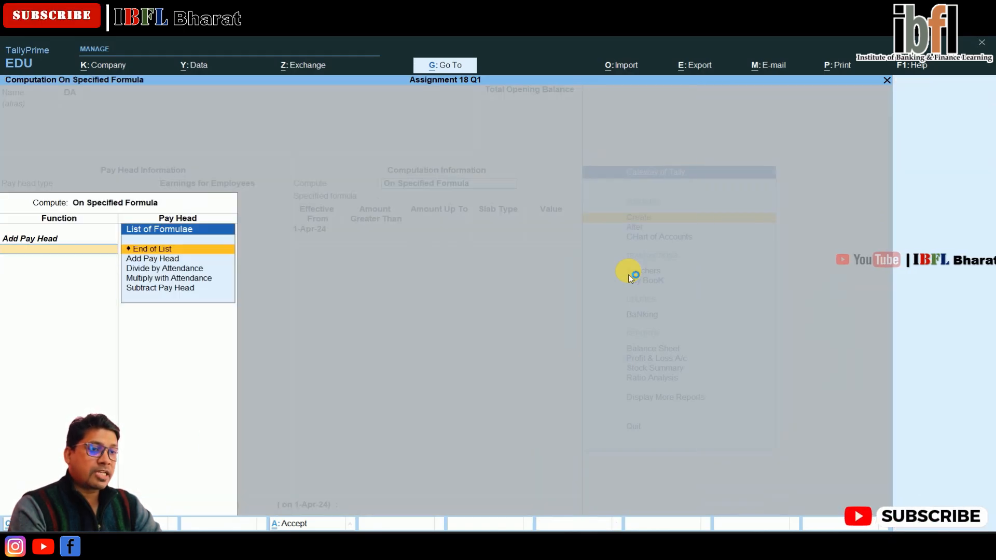
key(Return)
key(Return)
key(Return)
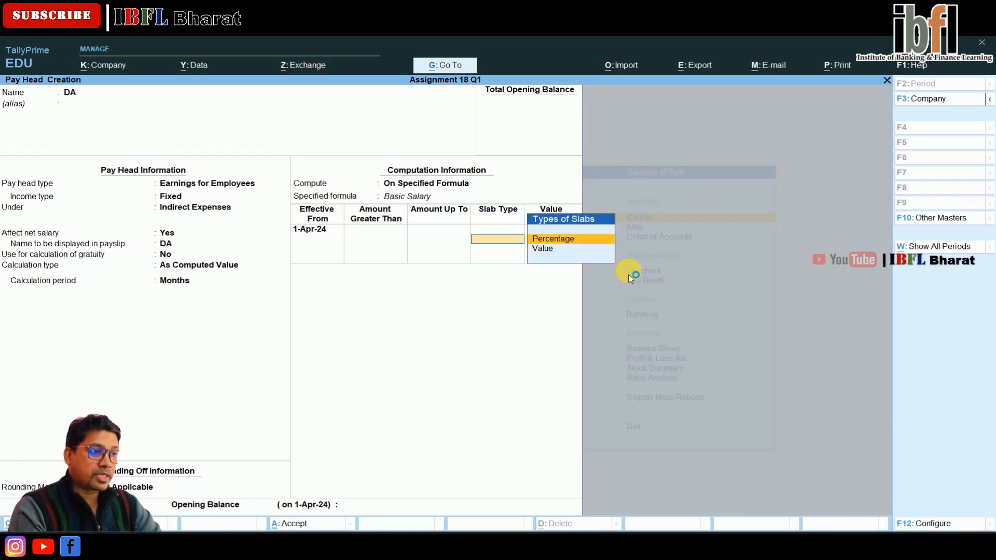
key(Return)
text(15)
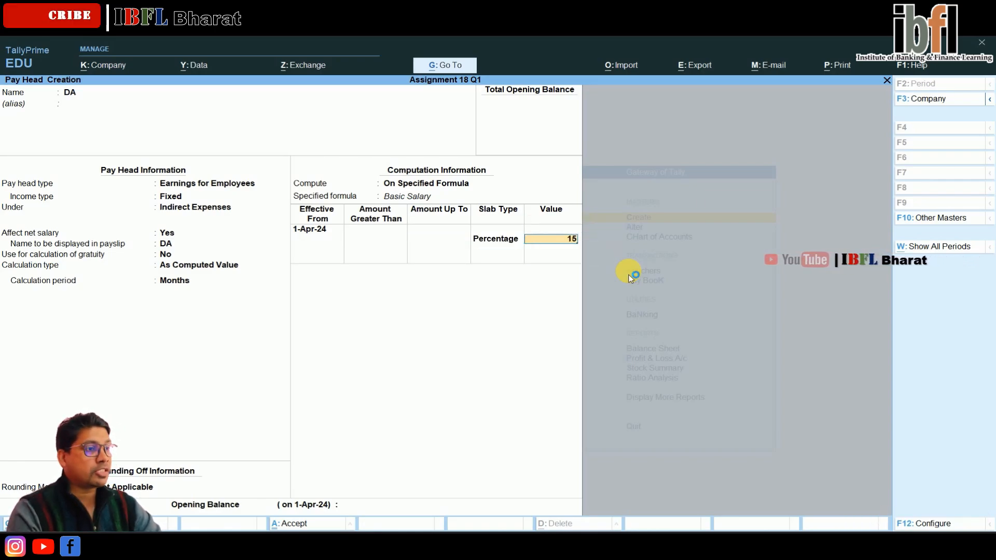
key(Return)
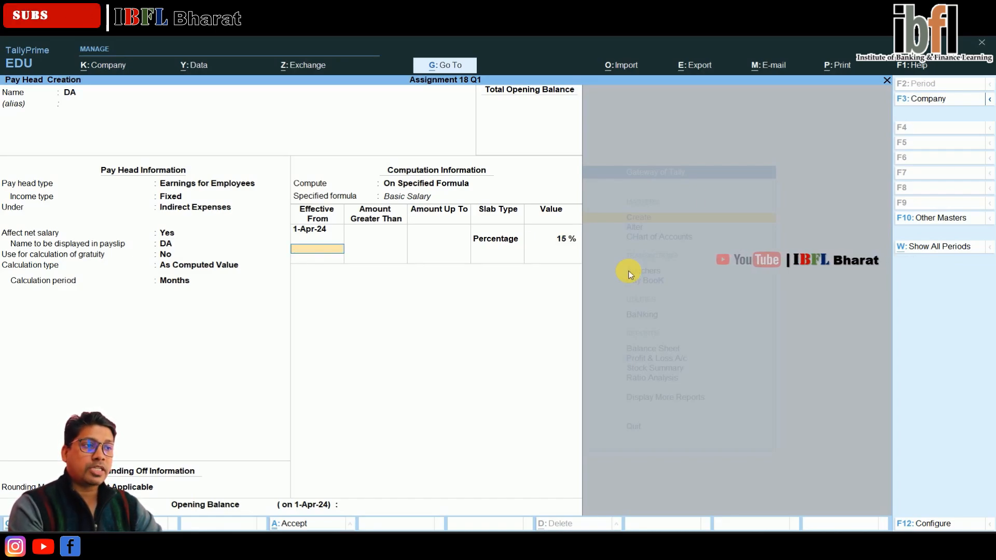
click(630, 276)
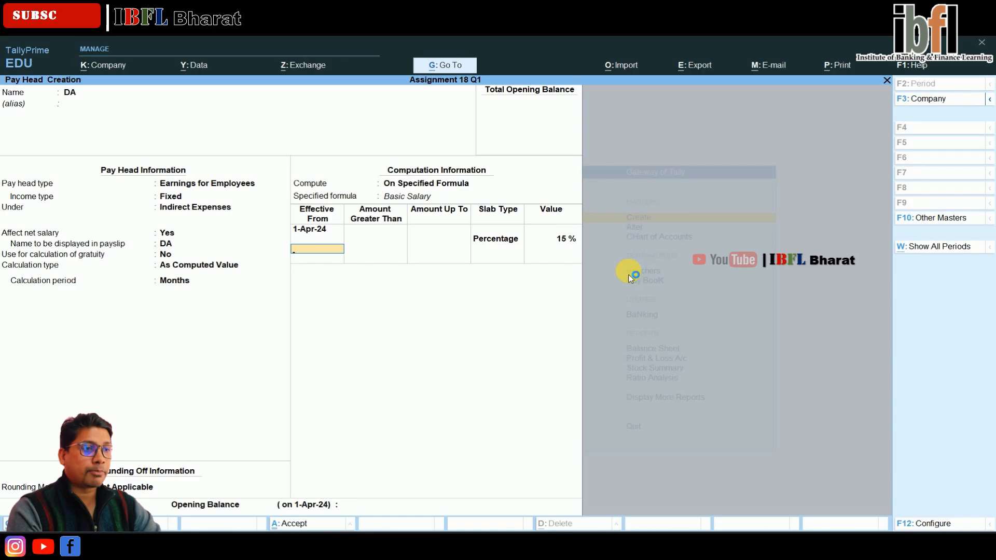
key(Return)
key(Return)
key(Return)
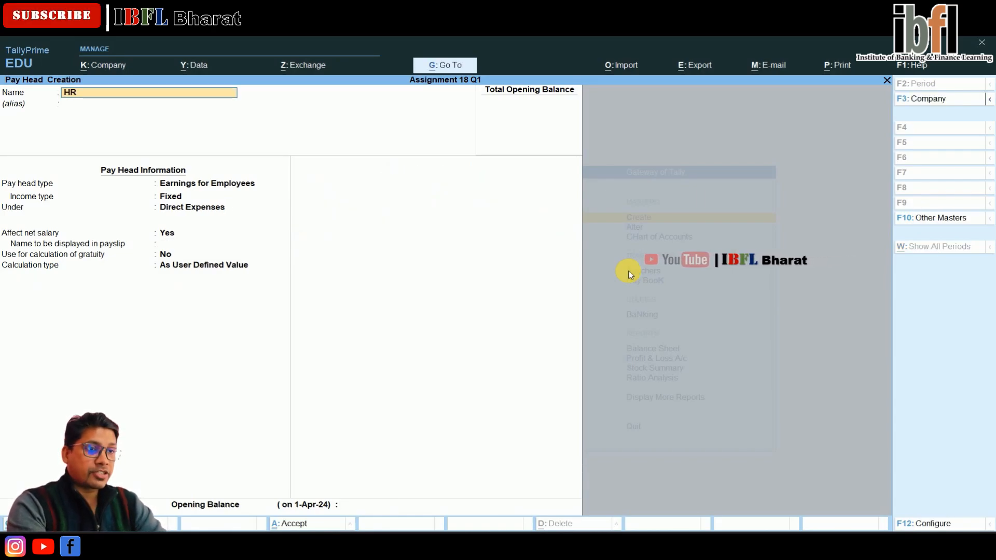
Step: Create a pay head named HRA as Fixed Earnings for Employees under Indirect Expenses
key(Return)
key(Return)
key(Return)
key(Return)
key(Down)
key(Down)
key(Down)
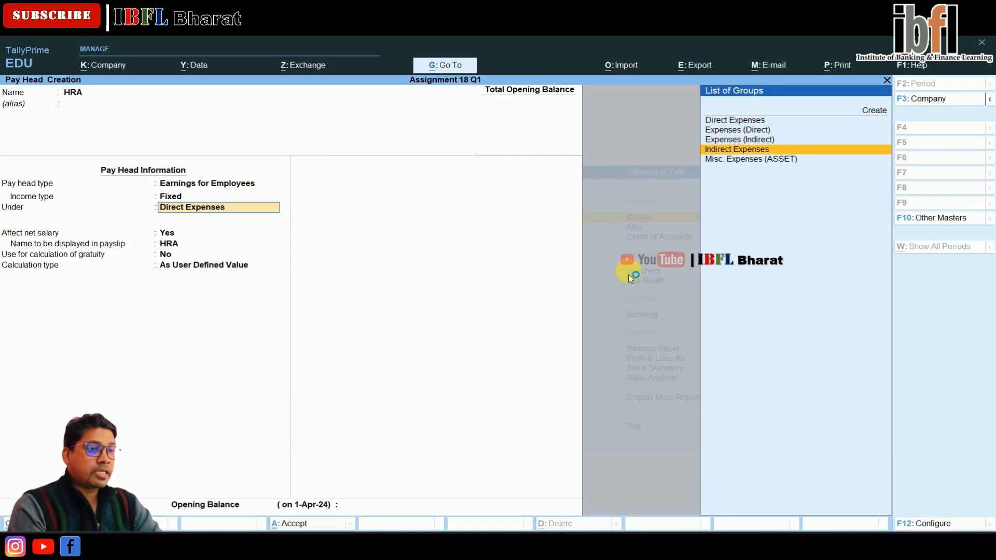
key(Return)
Step: Set HRA's calculation type to As Computed Value, computed On Specified Formula
key(Return)
key(Return)
key(Return)
key(Up)
click(630, 278)
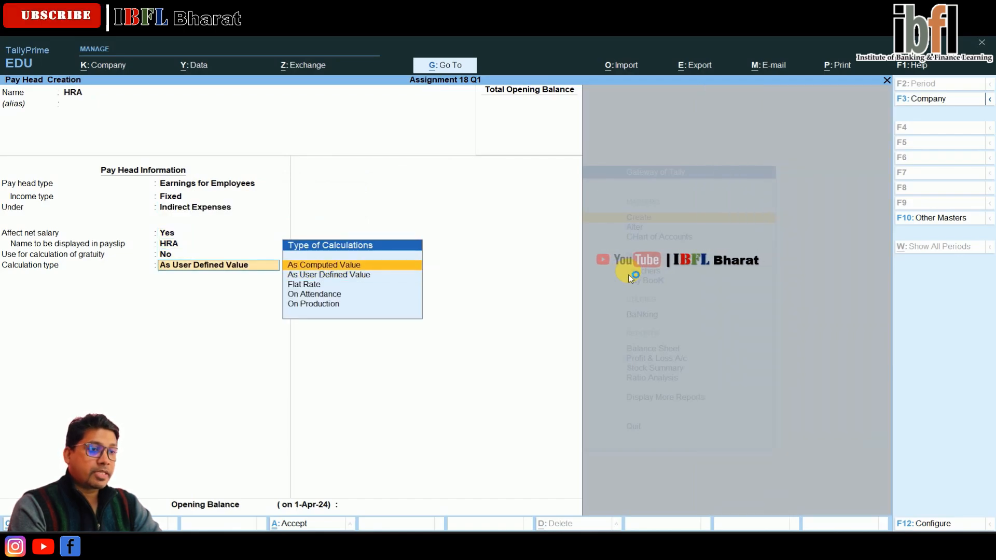
key(Return)
key(Return)
key(Return)
key(Down)
key(Down)
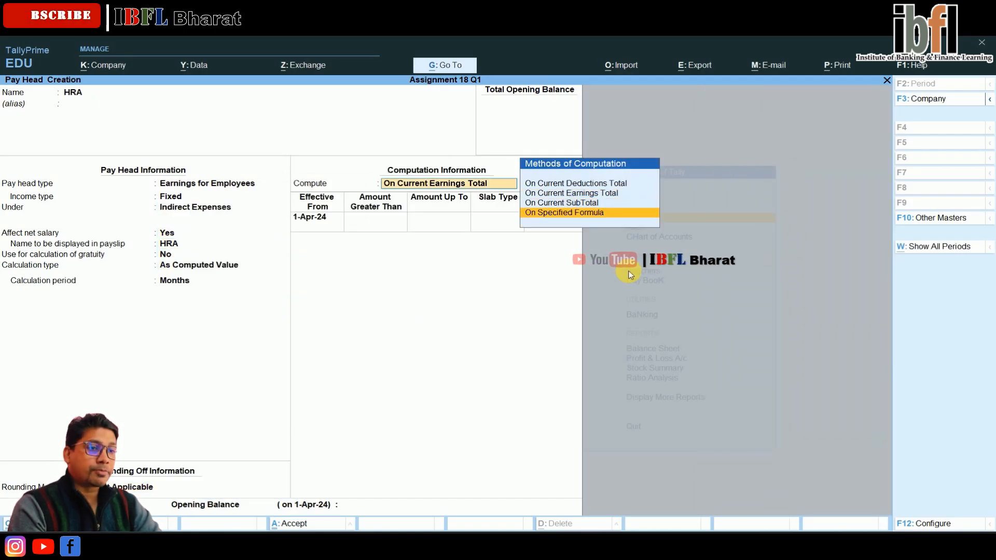
key(Return)
Step: Build HRA's formula by adding the Basic Salary and DA pay heads
key(Return)
key(Down)
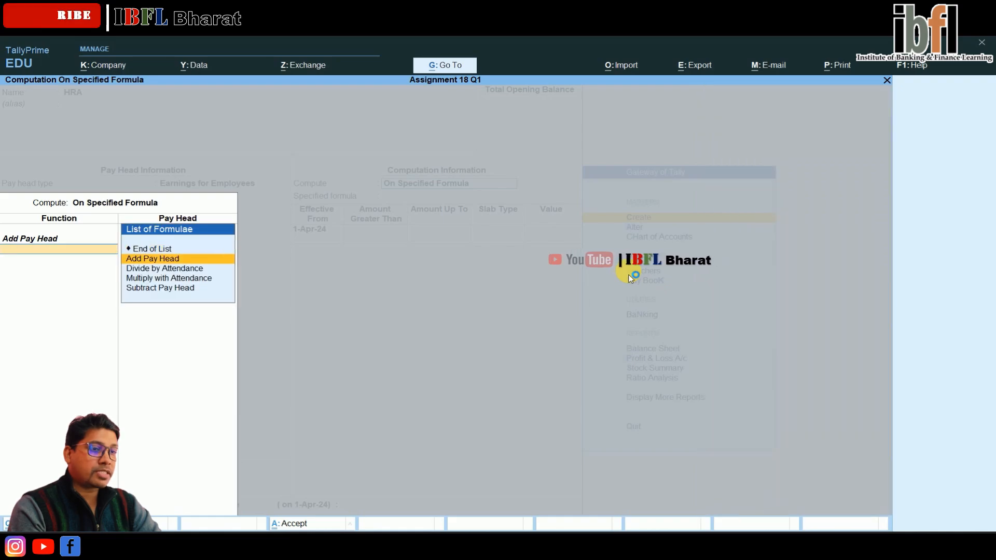
key(Return)
key(Down)
key(Return)
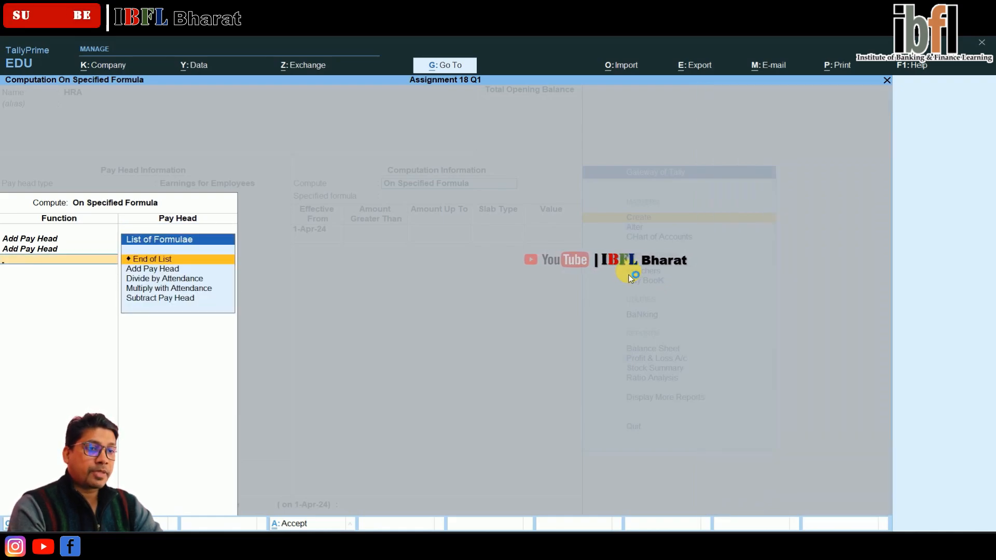
key(BackSpace)
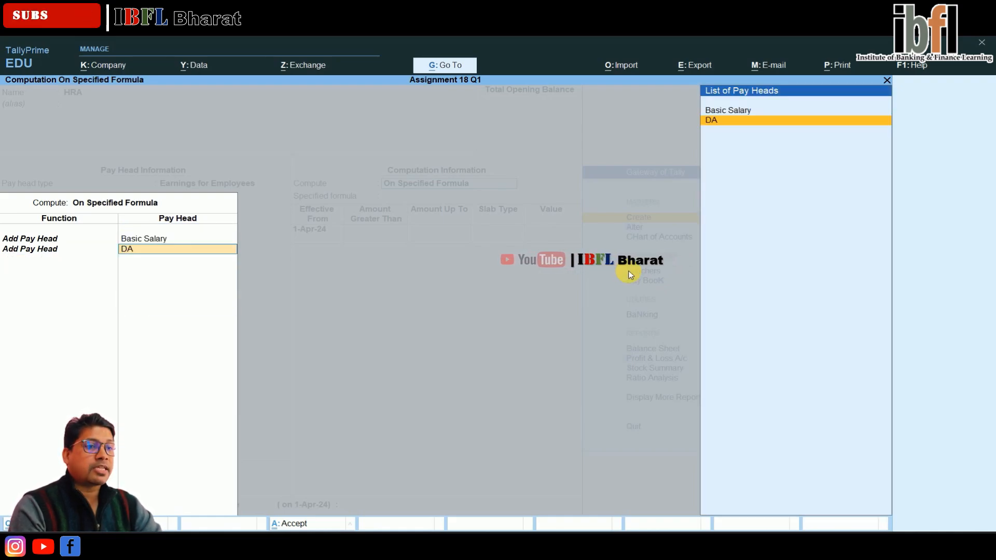
key(Return)
Step: Set HRA's slab to 40 percent and save the pay head
key(Return)
key(Return)
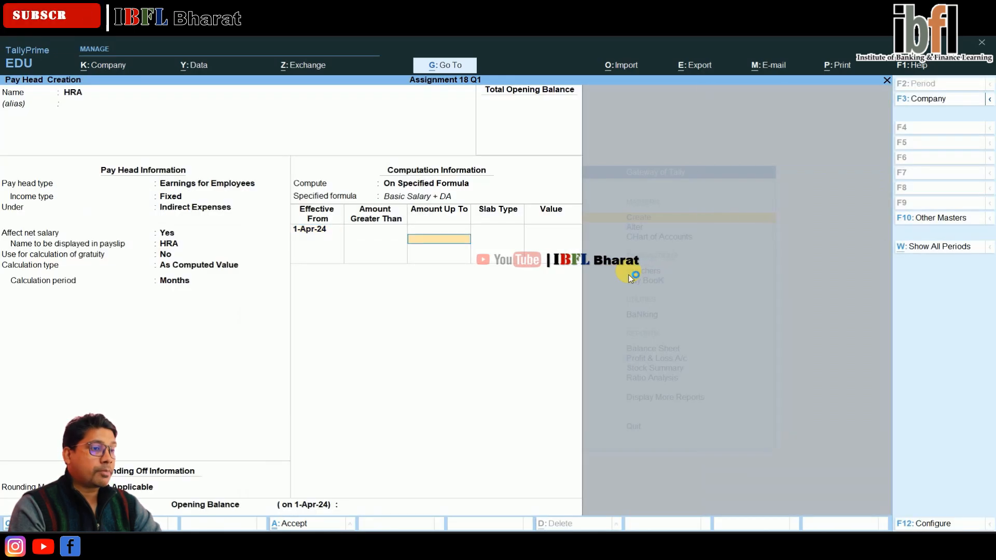
key(Return)
key(Return)
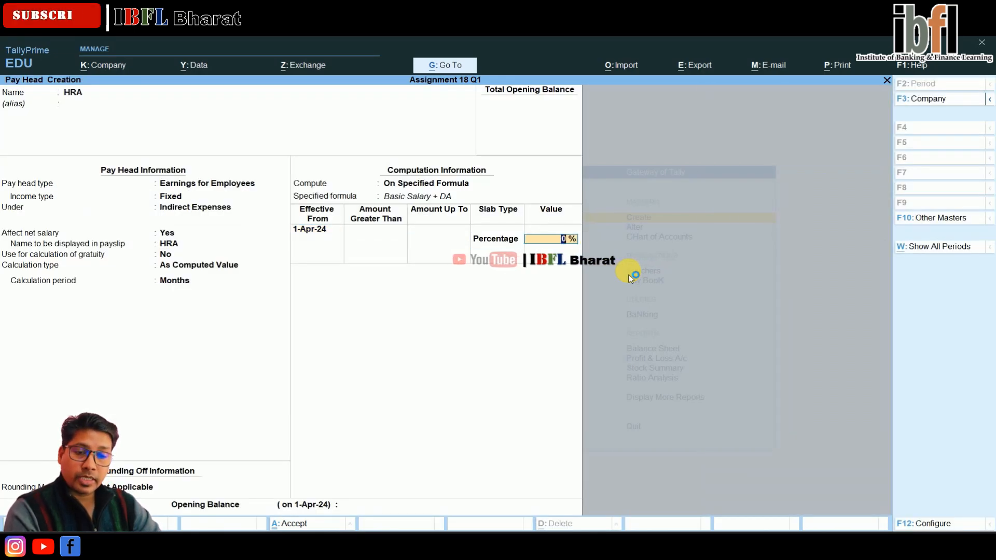
key(Return)
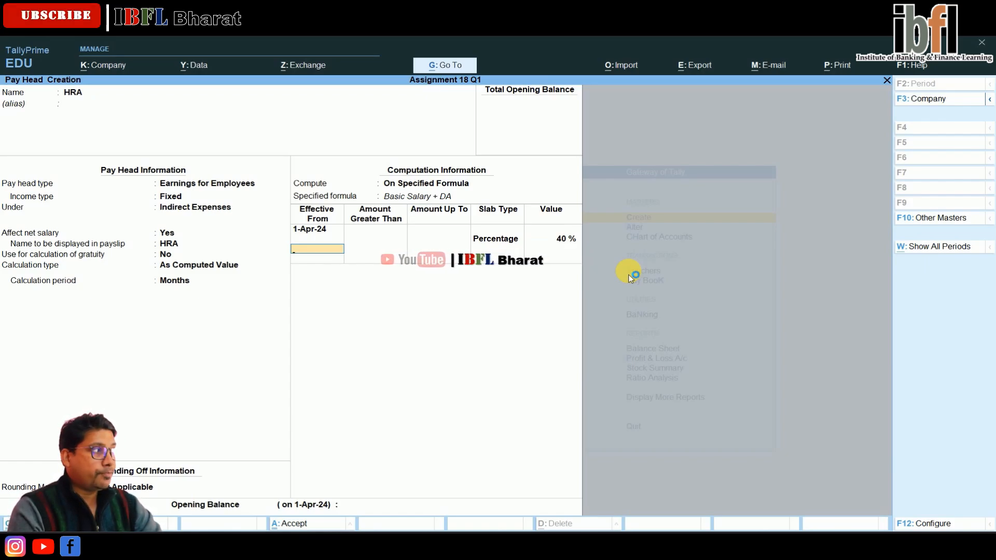
key(Return)
key(Return)
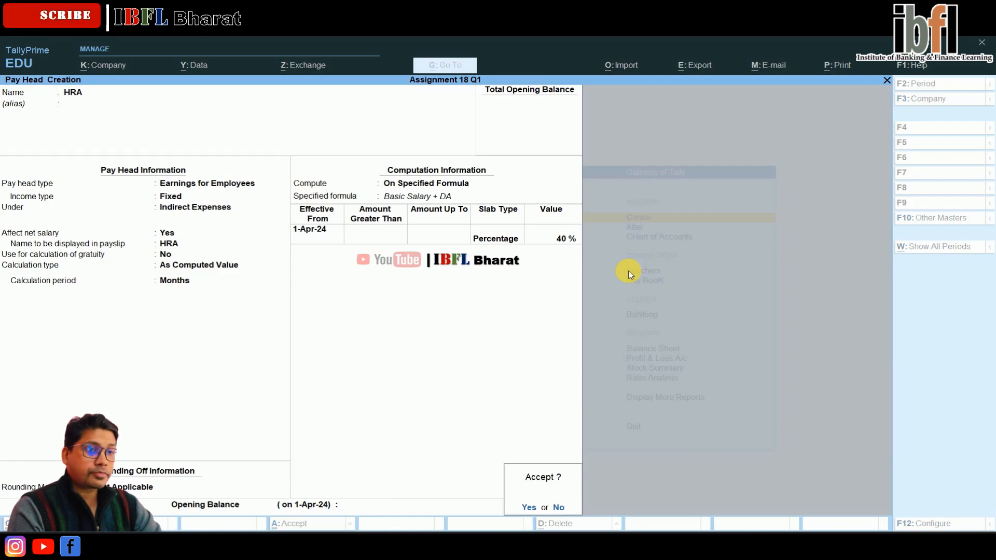
key(Return)
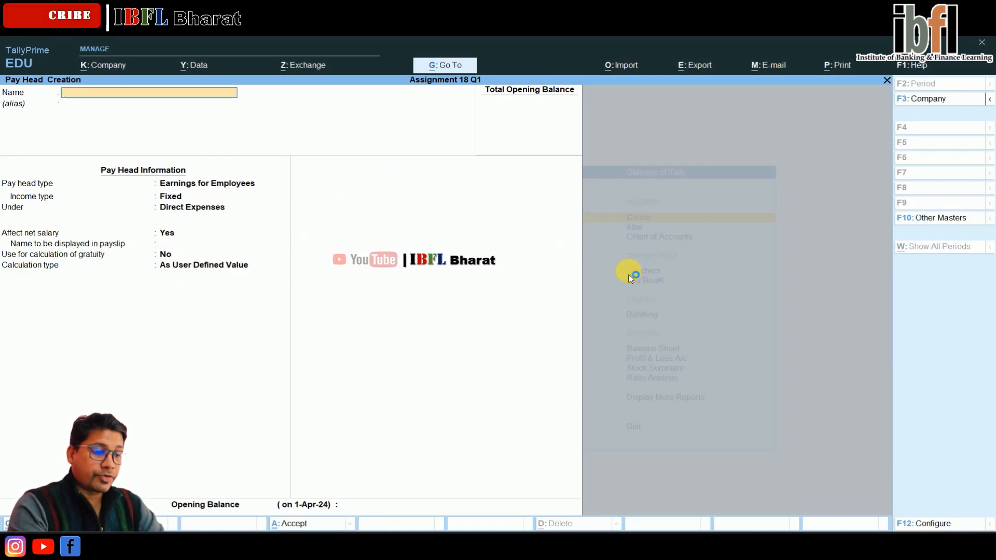
Step: Create a pay head named Bus Fare with pay head type Reimbursements to Employees
text(Bus F)
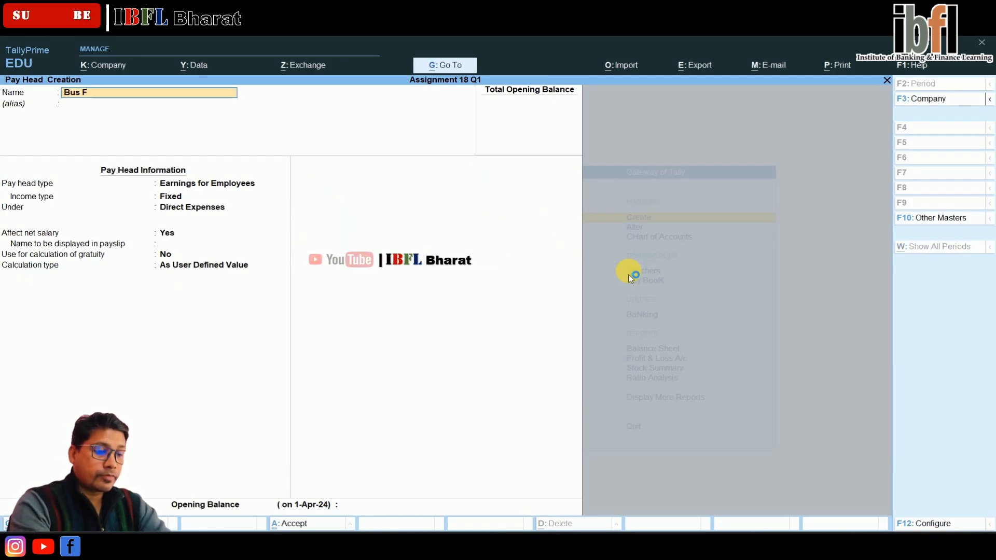
key(Return)
key(Return)
key(Down)
key(Down)
key(Down)
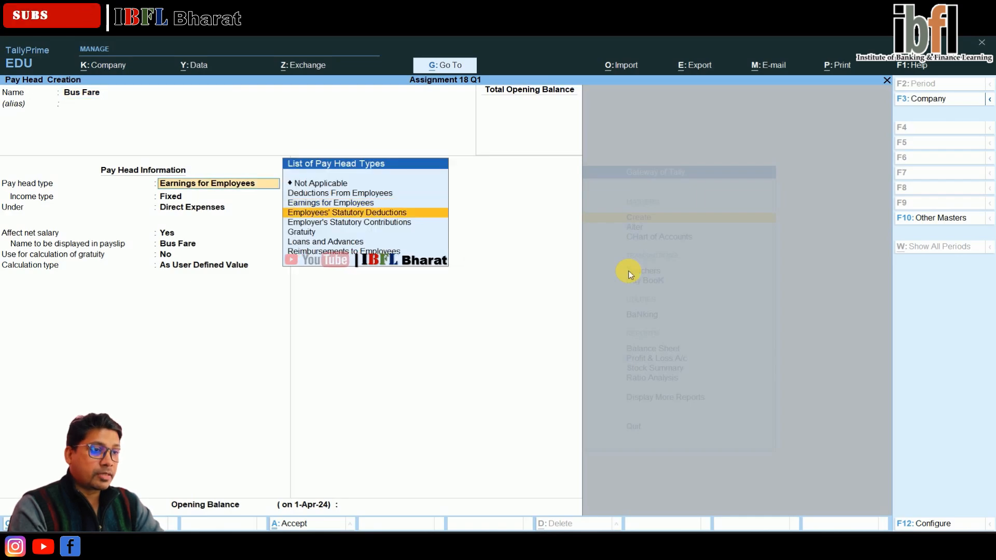
key(Down)
key(Down)
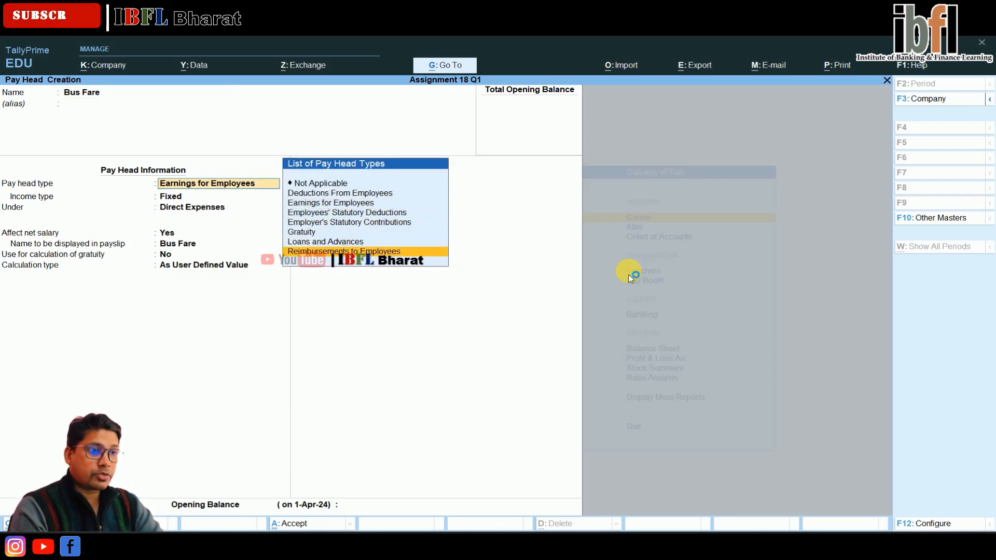
key(Return)
Step: Place Bus Fare under Indirect Expenses, keep As User Defined Value calculation, and save the pay head
key(Down)
key(Up)
key(Return)
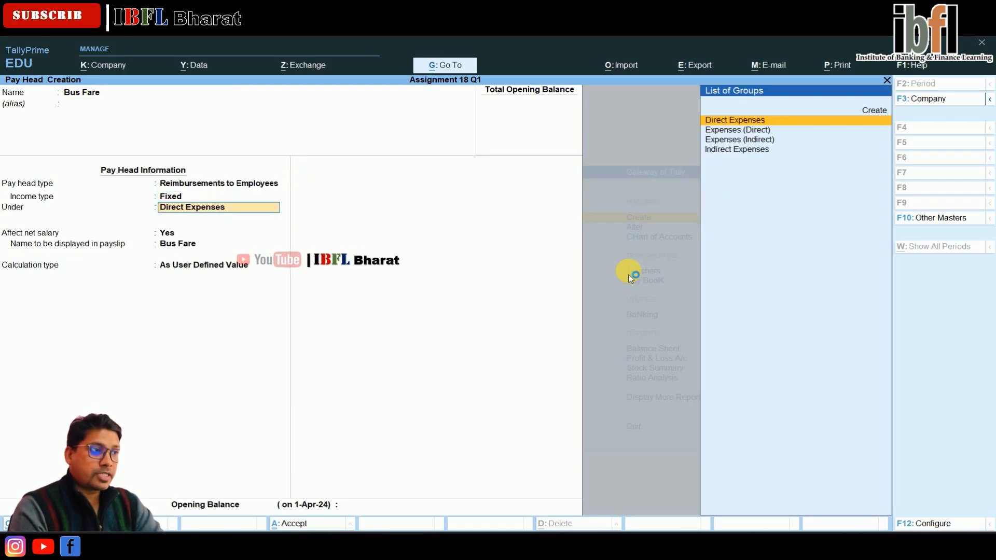
key(Down)
key(Down)
key(Return)
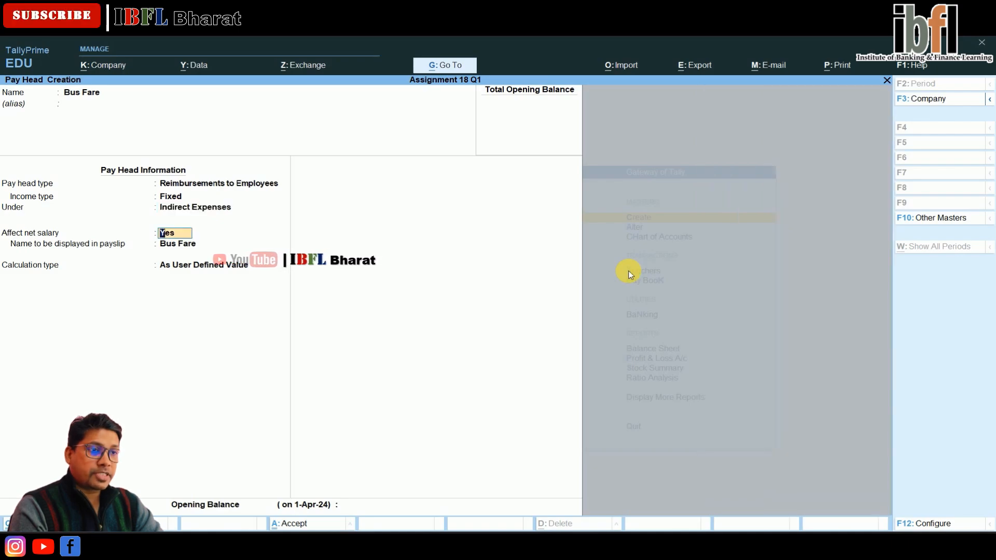
key(Return)
key(Return)
key(BackSpace)
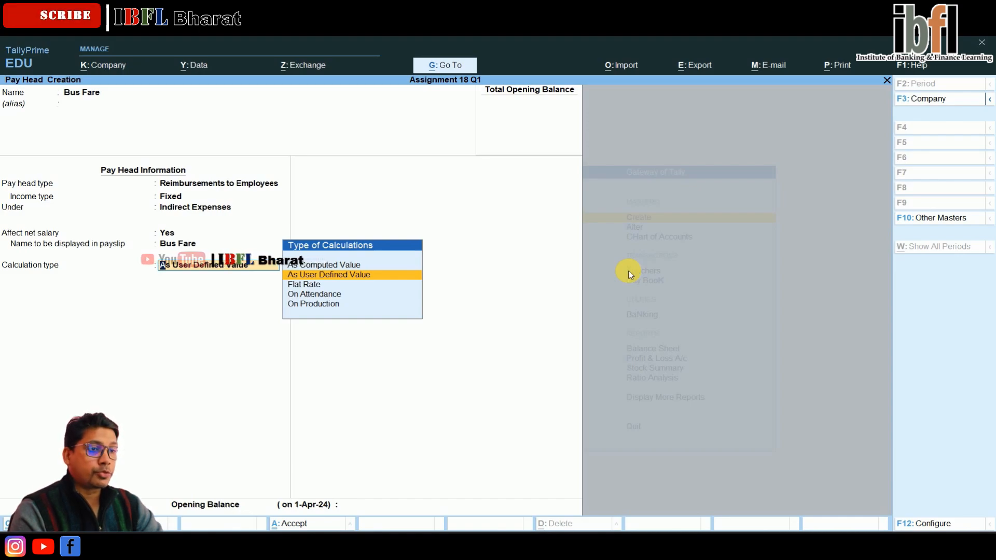
key(Return)
key(Return)
key(Return)
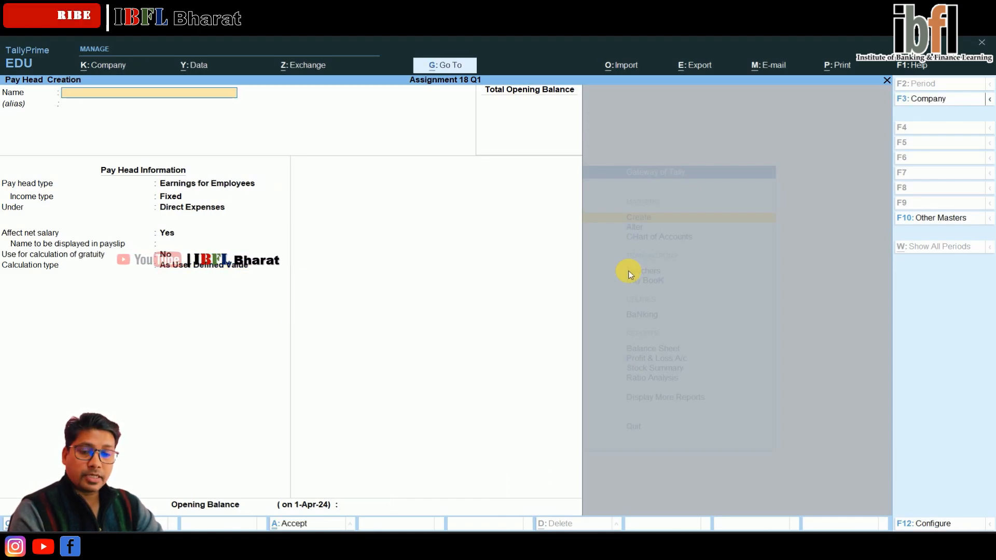
Step: Create a pay head named FMA (Fixed Medical Allowance) as Fixed Earnings for Employees
text(FMA)
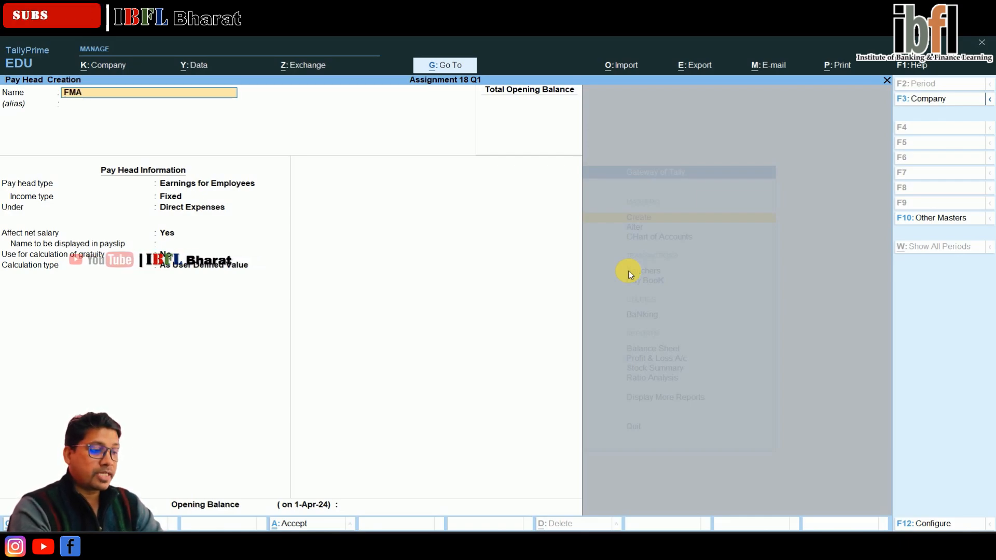
text(())
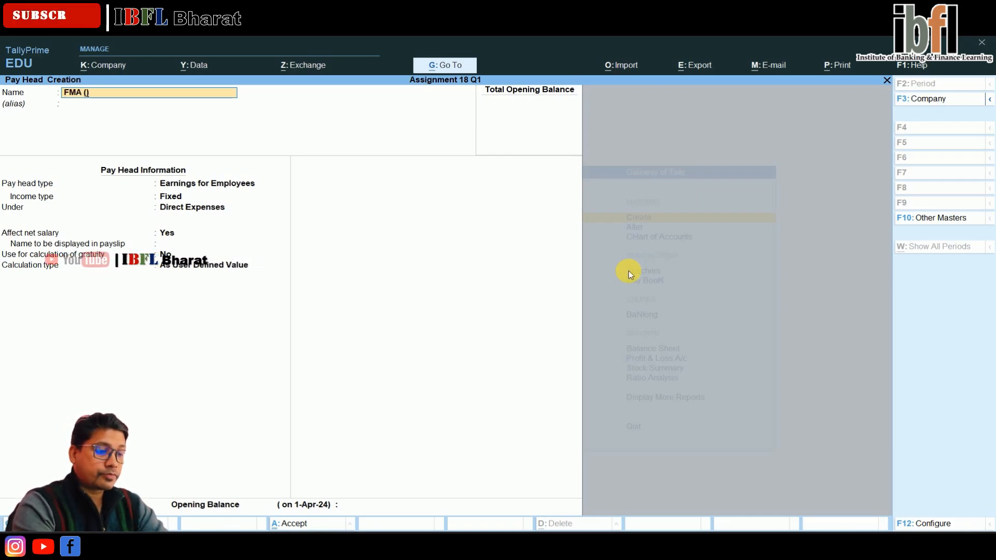
key(Left)
text(Fixed)
text( Medica)
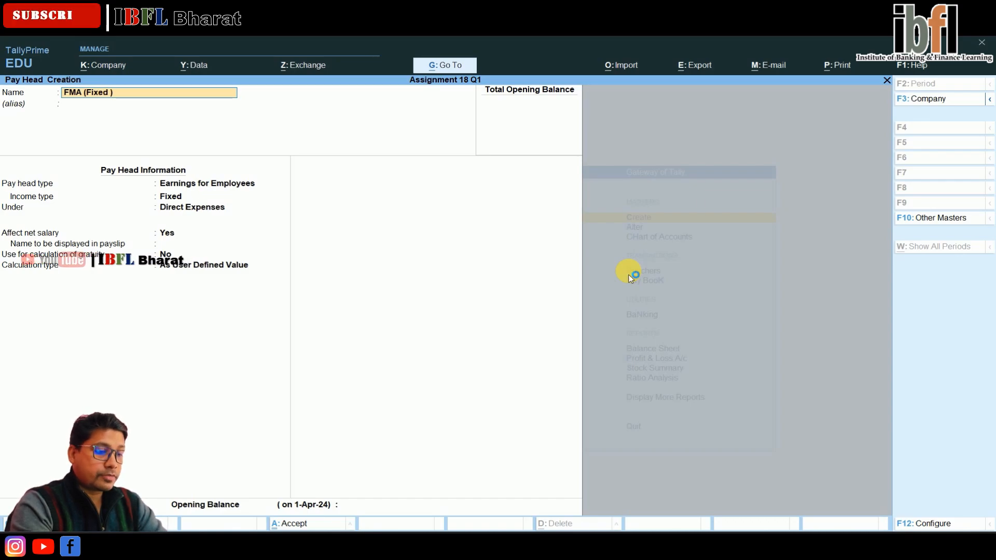
text(l Allowan)
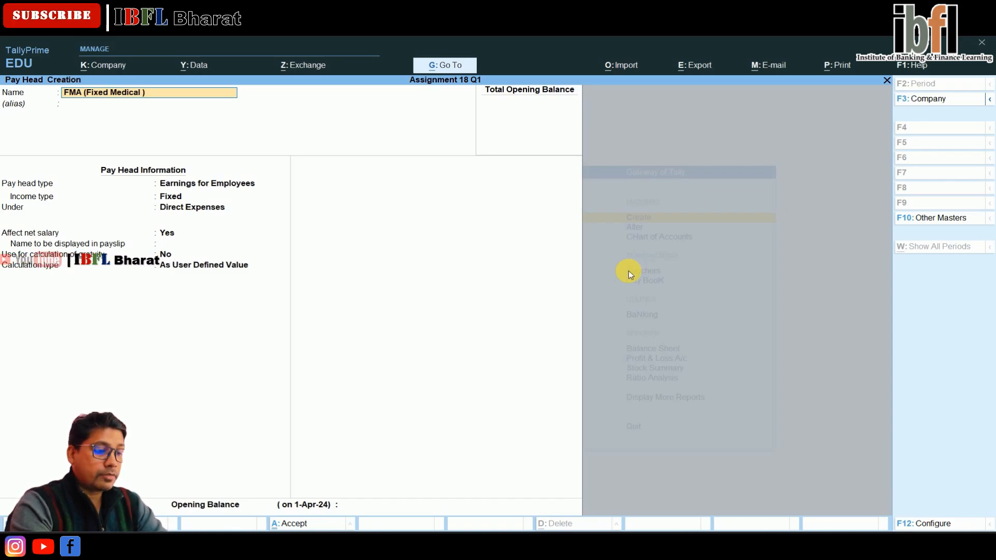
text(ce)
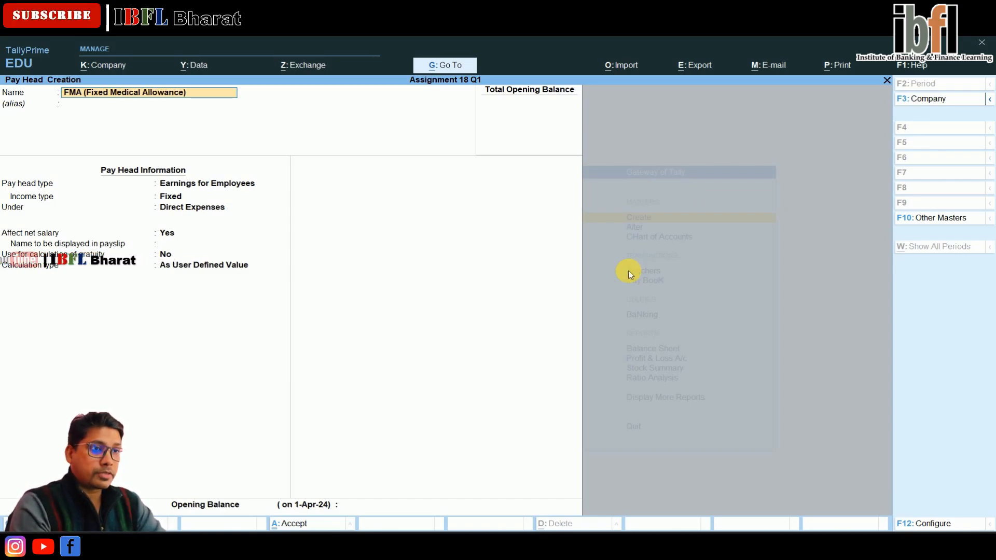
key(Return)
key(Return)
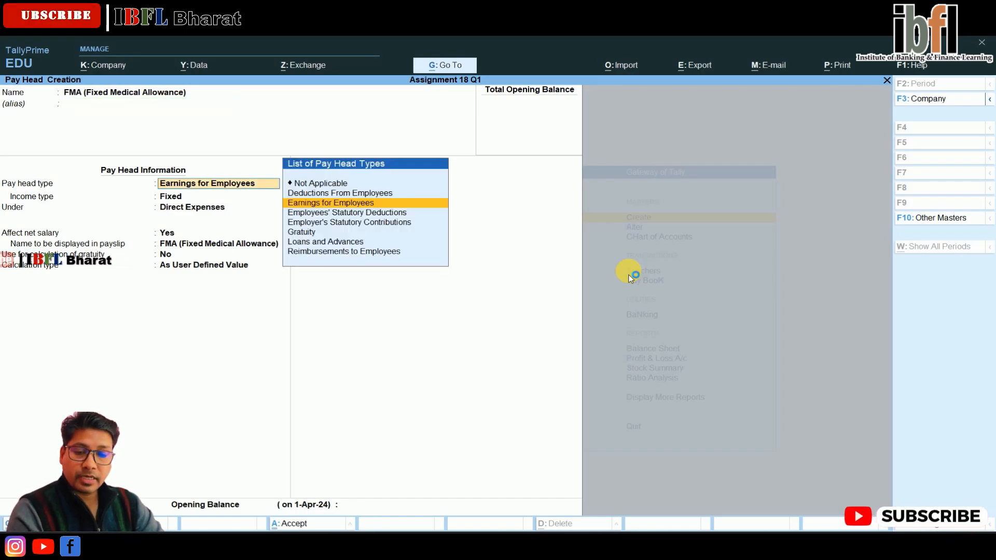
Step: Place FMA under Indirect Expenses, keep As User Defined Value calculation, and save the pay head
key(Return)
key(Return)
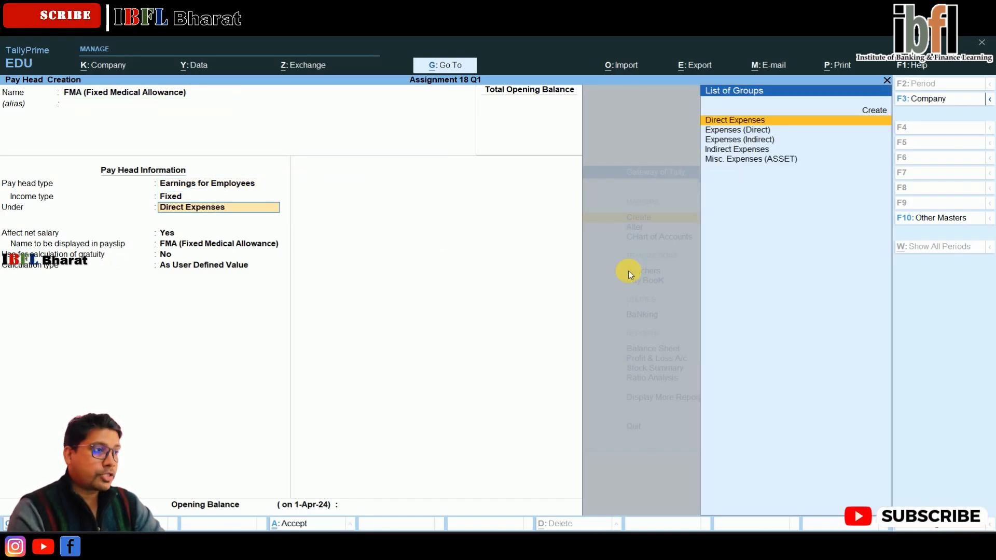
key(Down)
key(Down)
key(Down)
key(Return)
key(Return)
key(Return)
key(Return)
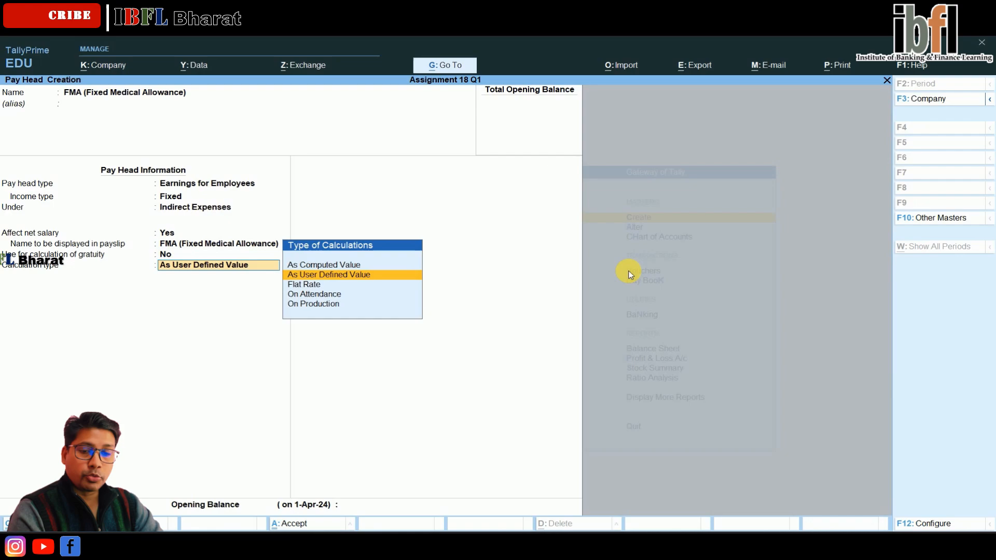
key(Return)
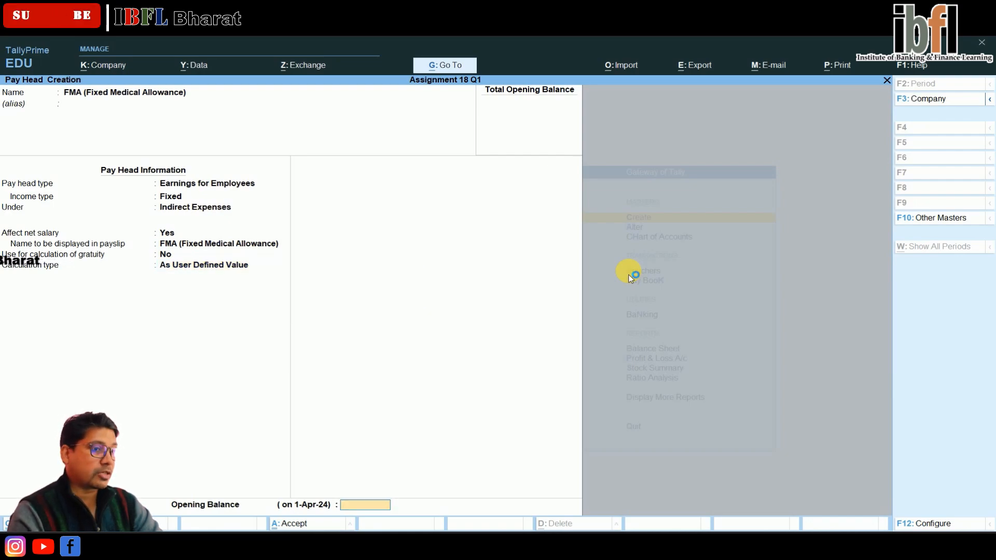
key(Return)
key(Return)
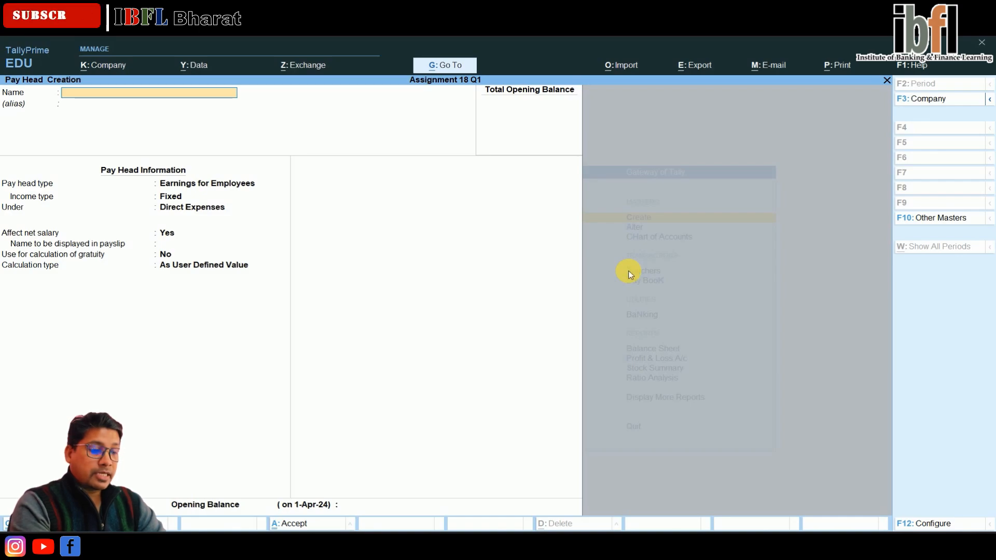
Step: Create a pay head named Overtime as Fixed Earnings for Employees
text(Overtime)
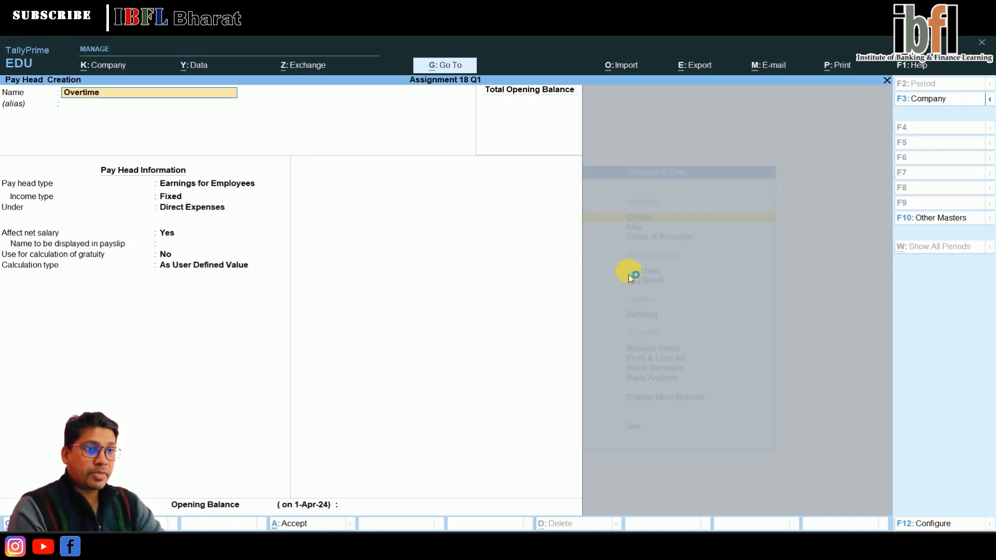
key(Return)
key(Return)
key(Return)
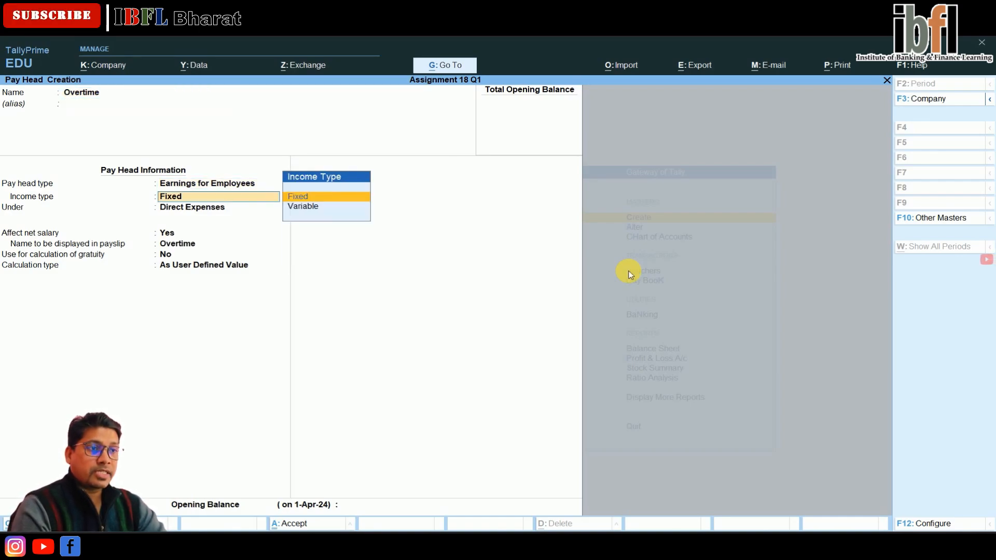
key(BackSpace)
Step: Place Overtime under Indirect Expenses, keep As User Defined Value calculation, and save the pay head
key(Return)
key(Return)
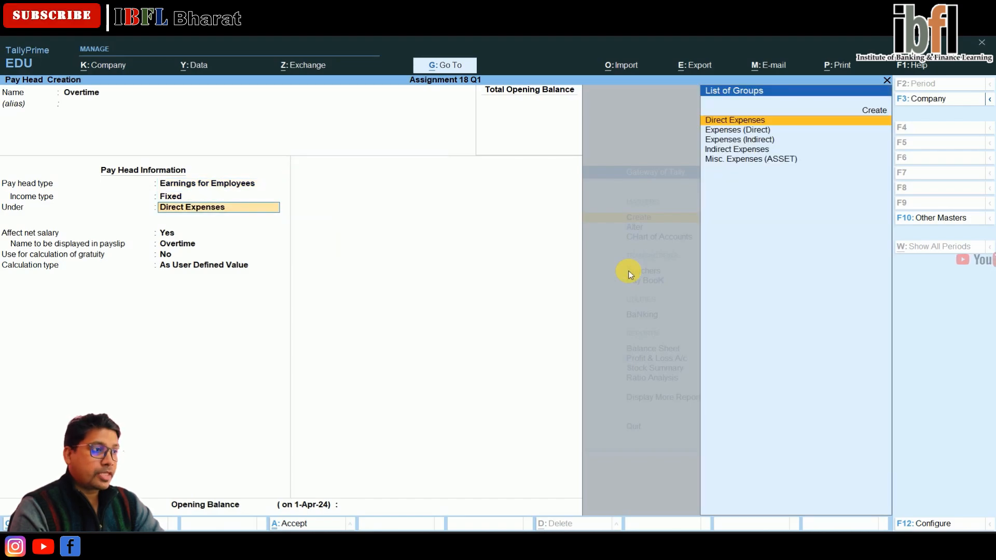
key(Down)
key(Down)
key(Down)
key(Return)
key(Return)
key(Return)
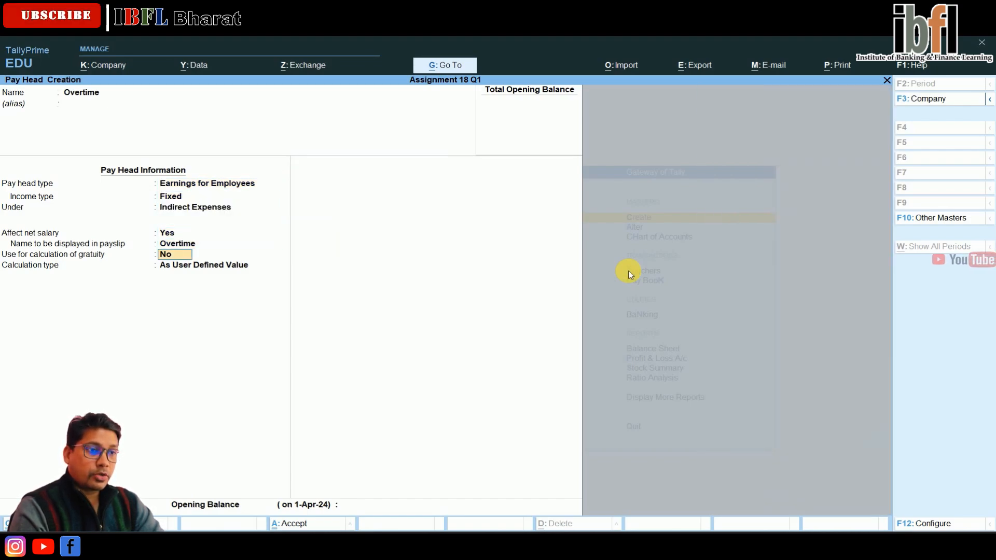
key(Return)
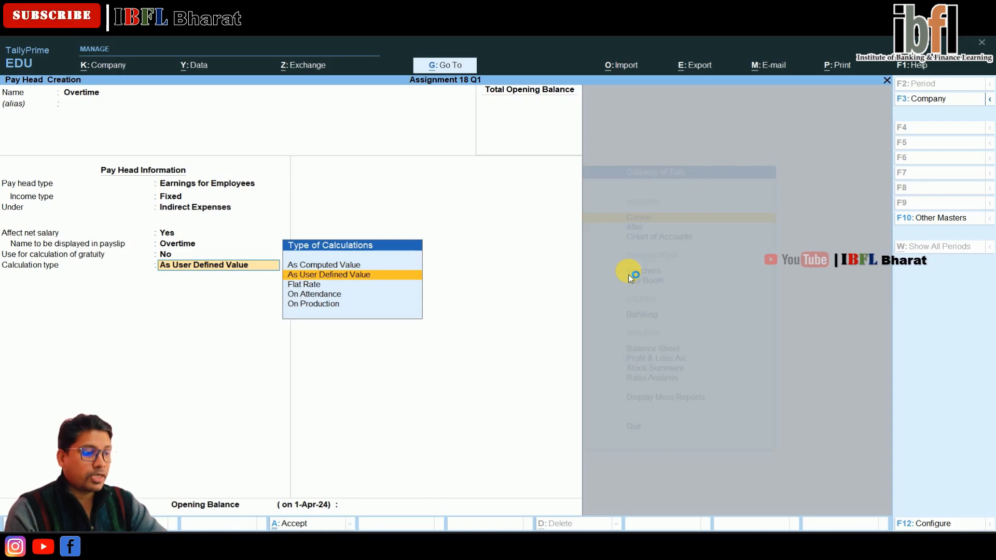
key(Return)
key(Return)
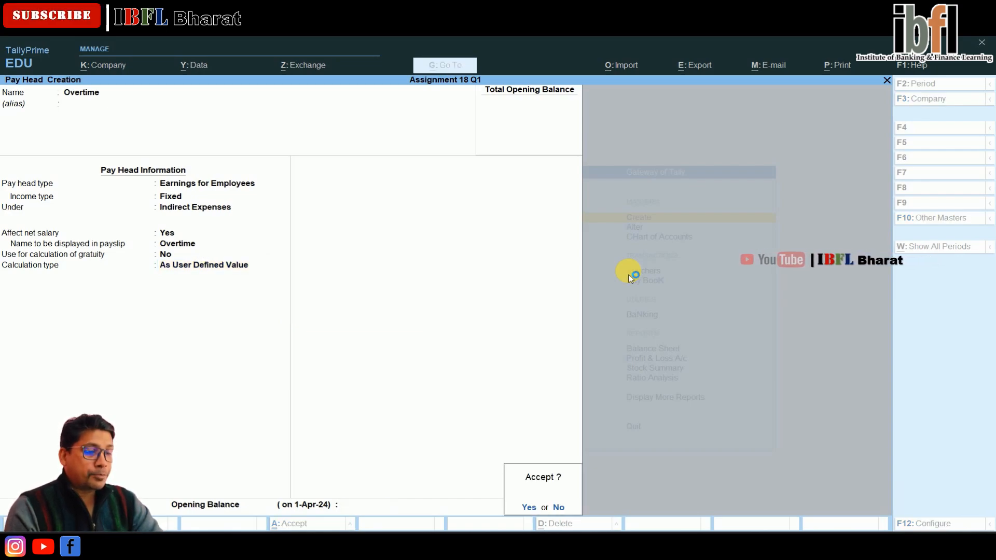
key(Return)
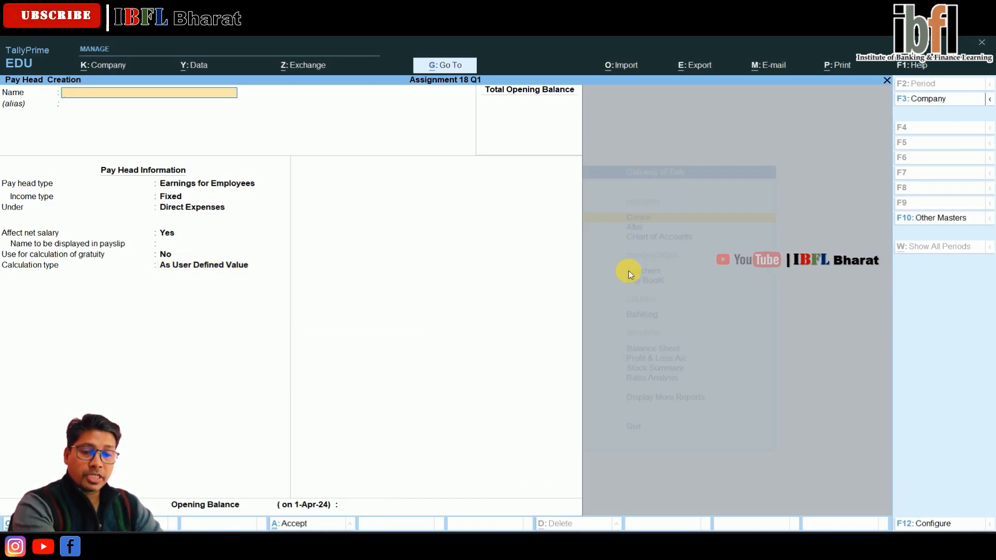
Step: Open Define Salary alteration for the employee in Sales Deptt
key(Escape)
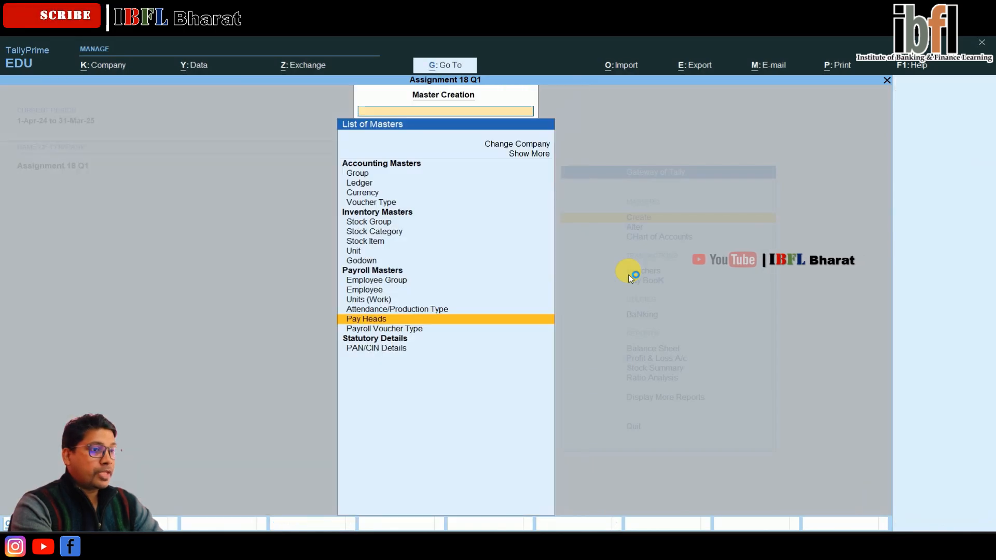
key(Escape)
key(Down)
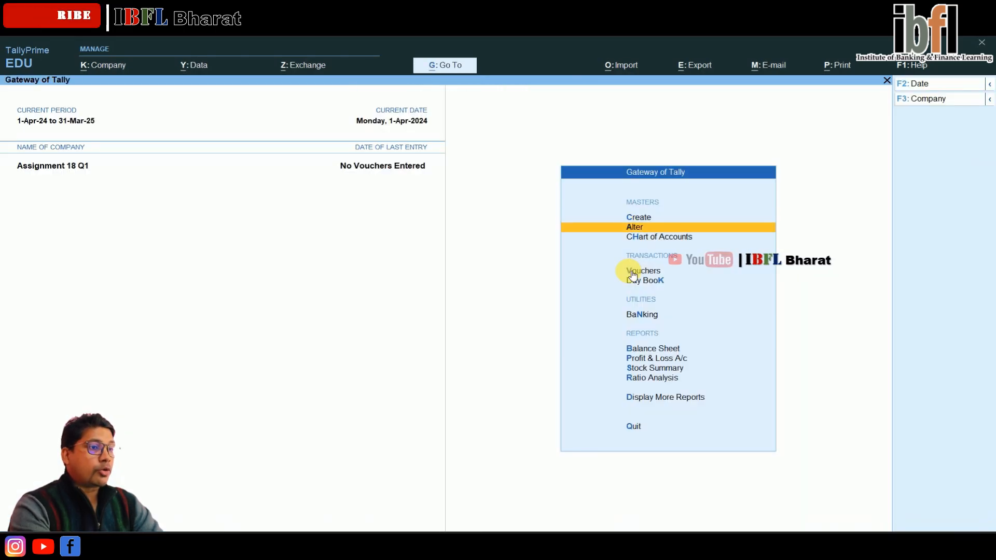
key(Return)
key(Down)
key(Down)
key(Down)
key(Down)
key(Down)
key(Down)
key(Down)
key(Down)
key(Down)
key(Down)
key(Down)
key(Down)
key(Down)
key(Down)
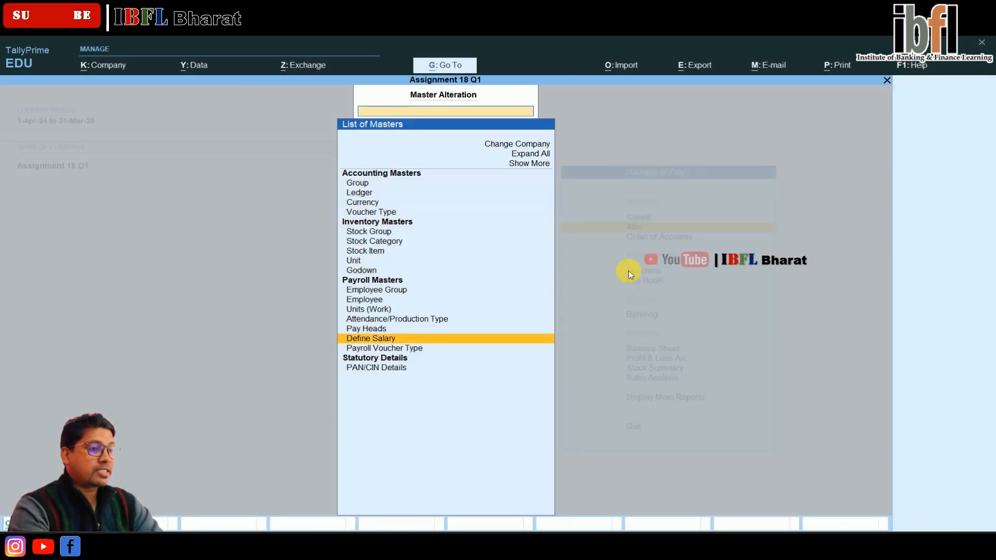
key(Return)
key(Return)
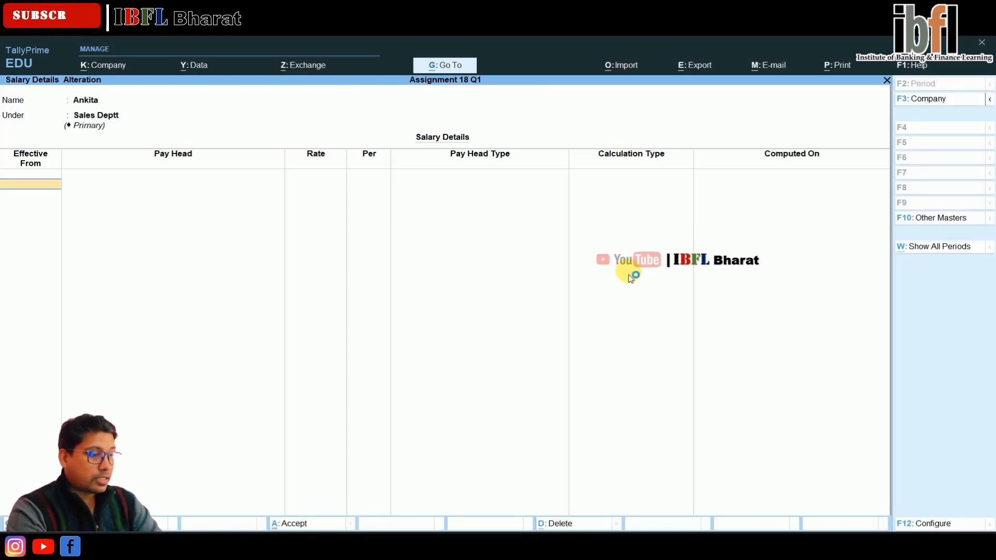
Step: Set salary details effective from 1-Apr-24 with Basic Salary at a rate of 15,000
text(1.4)
key(Return)
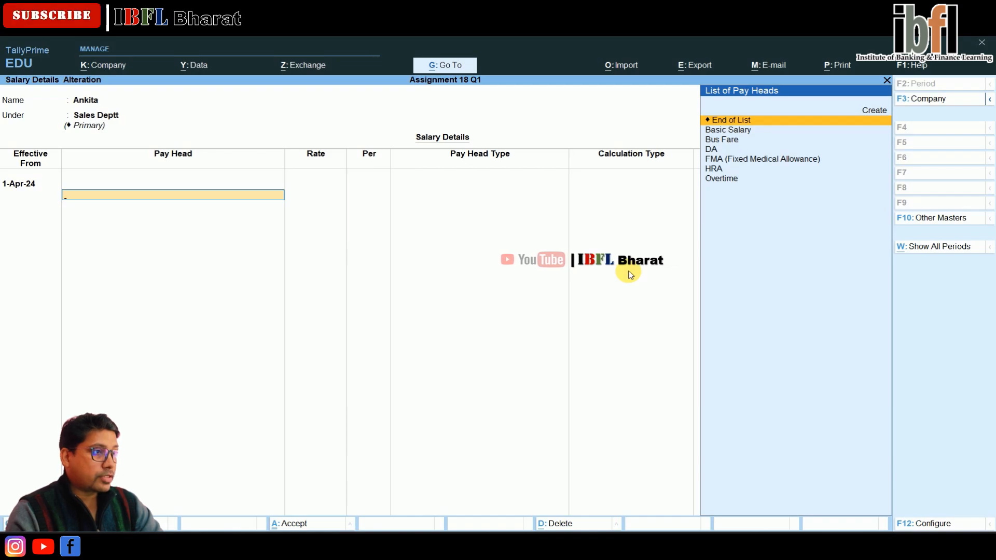
key(Down)
key(Return)
text(15,000)
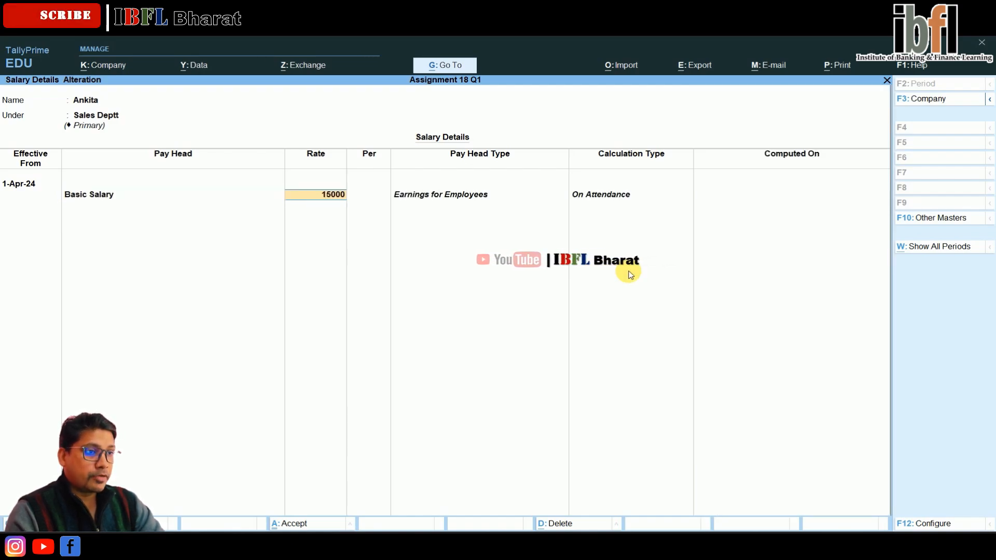
key(Return)
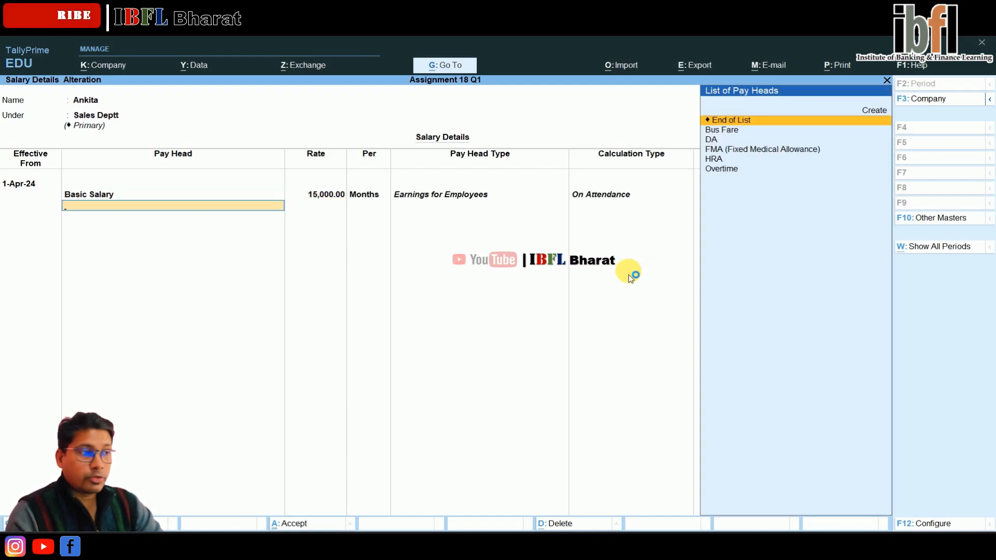
Step: Add the DA, Bus Fare and FMA (Fixed Medical Allowance) pay heads to the salary details
key(Down)
key(Down)
key(Return)
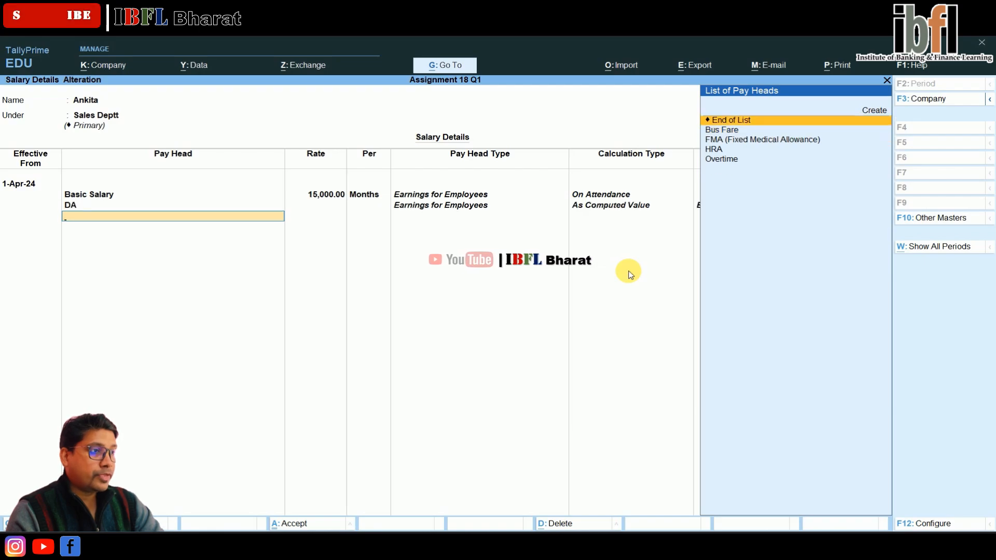
key(Down)
key(Return)
Step: Add the HRA and Overtime pay heads and end the salary details list
key(Down)
key(Return)
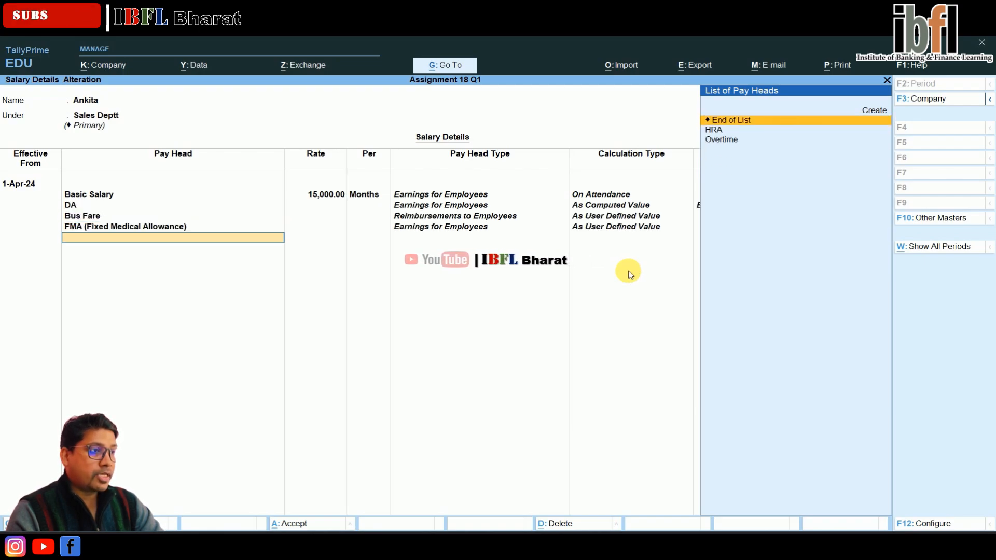
key(Down)
key(Return)
key(Down)
key(Return)
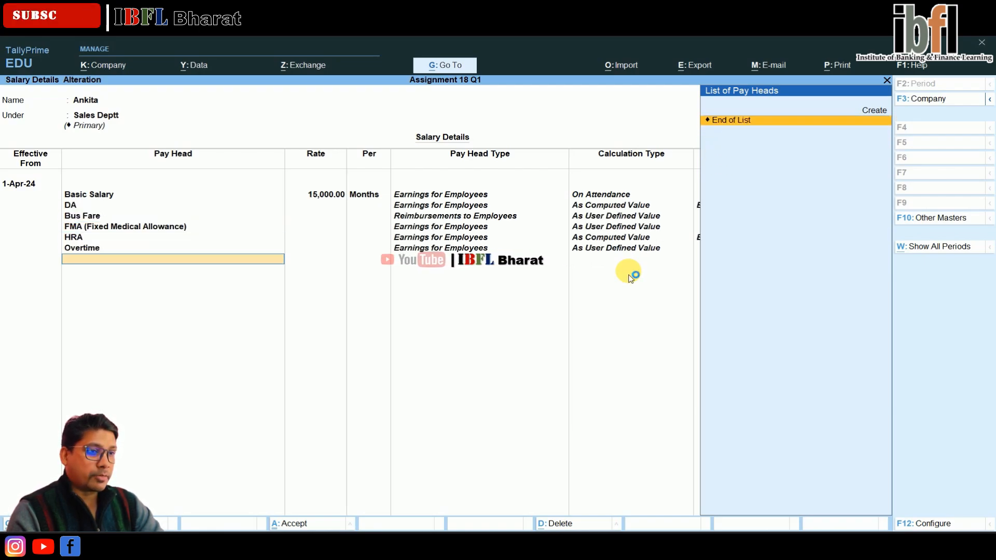
key(Return)
Step: Accept Ankita's salary details and open Kamal's salary details effective from 1-Apr-24
key(Return)
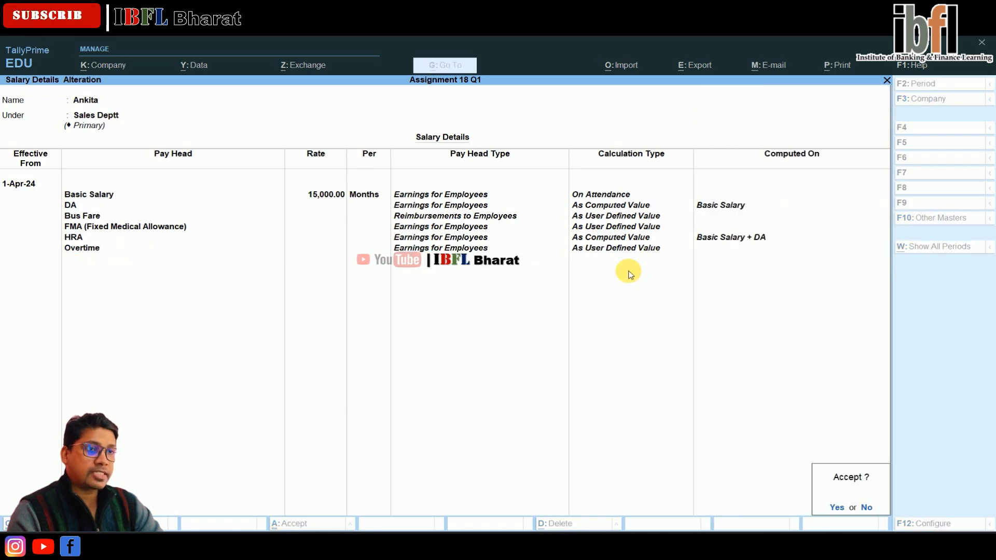
key(Return)
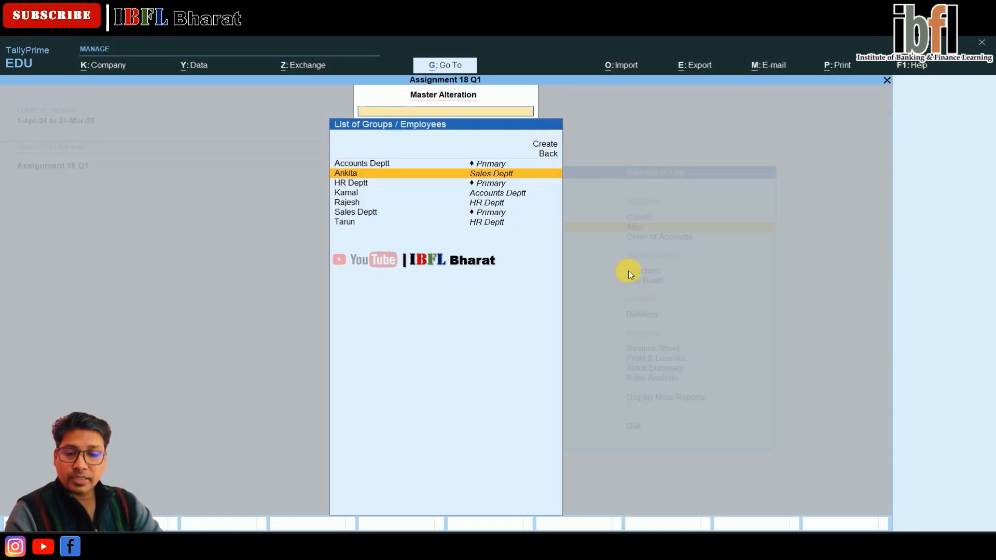
key(Down)
key(Down)
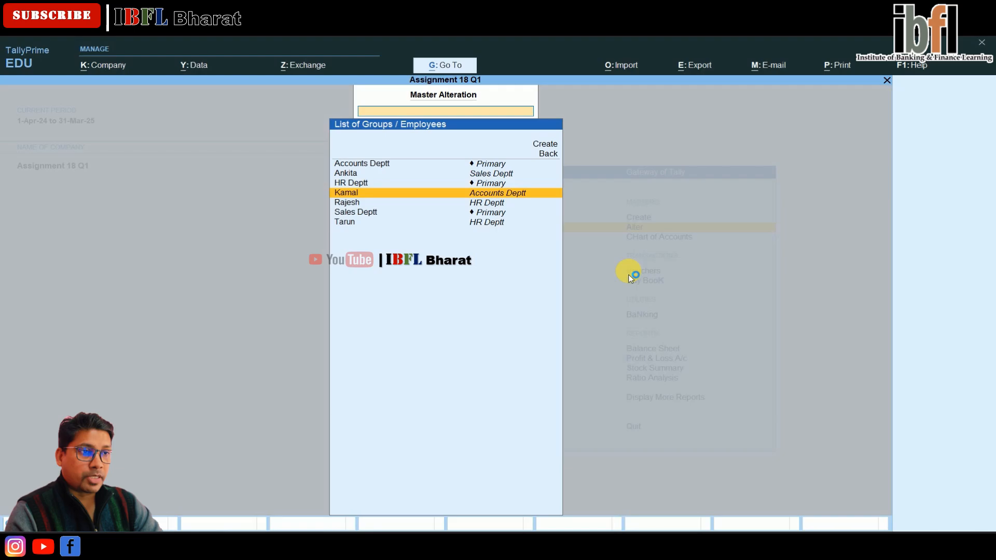
key(Return)
Step: Add Basic Salary to Kamal's salary details at a rate of 20,000
key(Return)
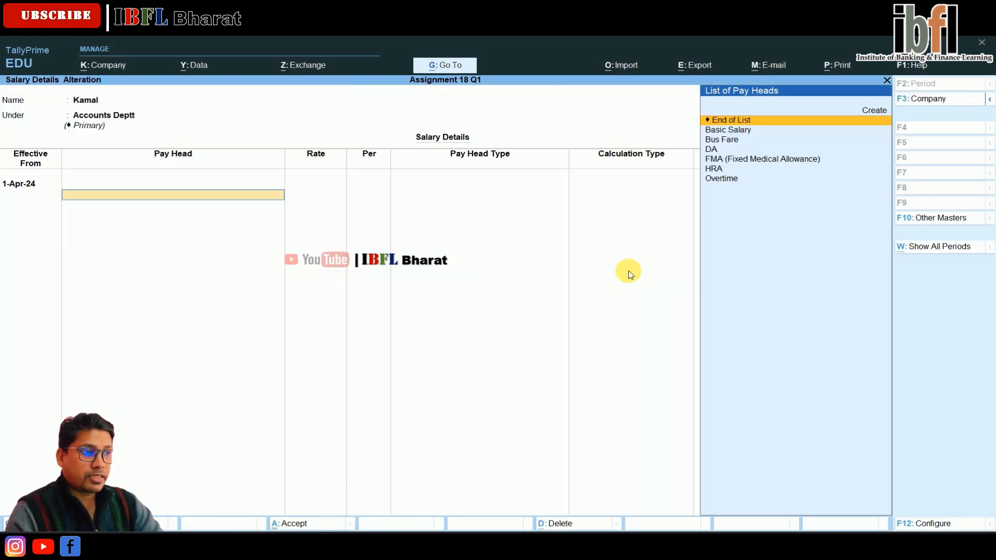
key(Down)
key(Return)
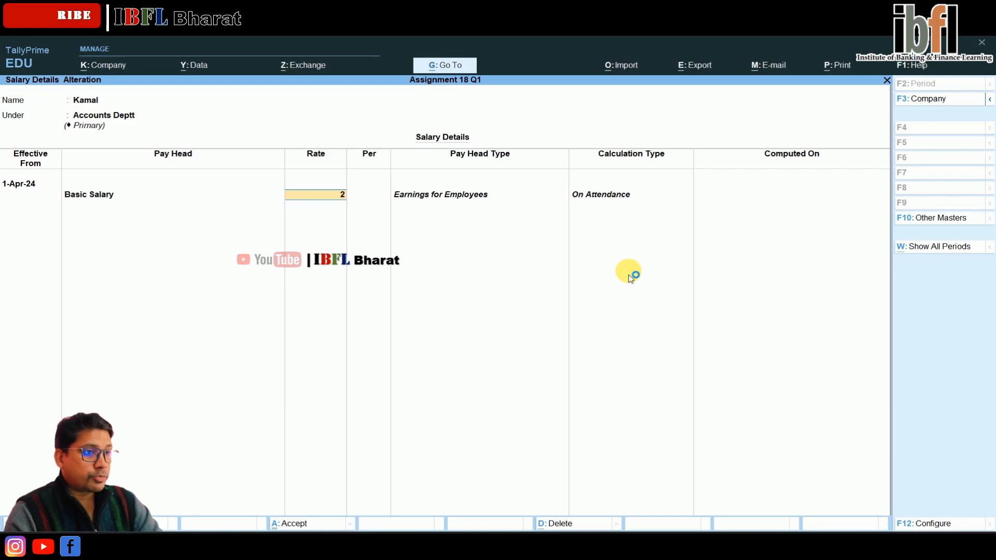
text(20,000)
key(Return)
Step: Add Bus Fare, DA, FMA (Fixed Medical Allowance), HRA and Overtime to Kamal's salary details and accept them
key(Down)
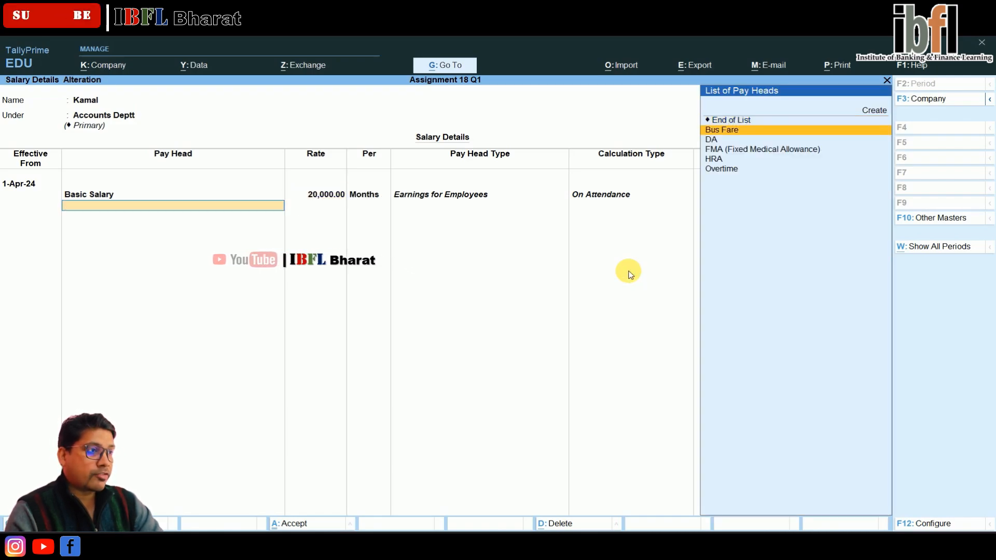
key(Return)
key(Down)
key(Return)
key(Down)
key(Return)
key(Down)
key(Return)
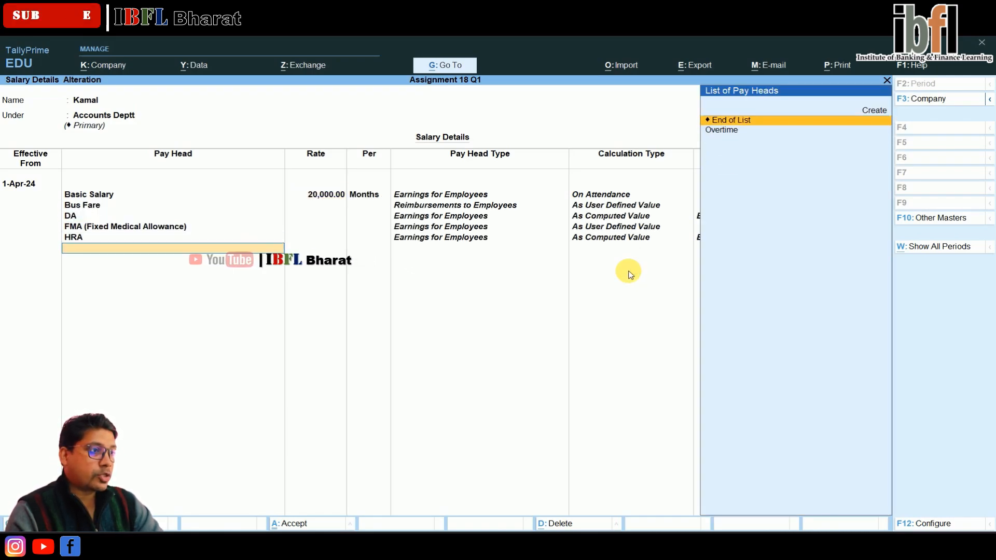
key(Down)
key(Return)
key(Return)
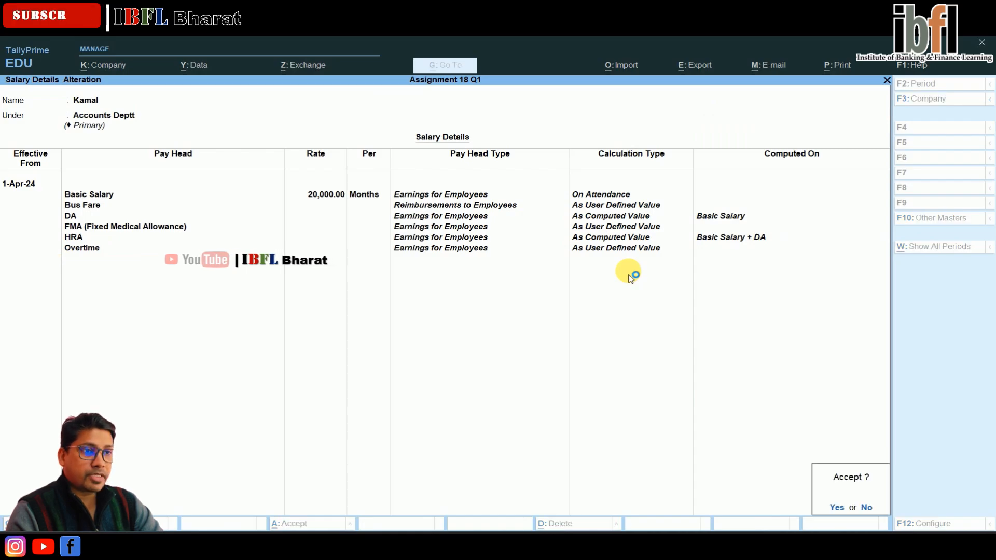
key(Return)
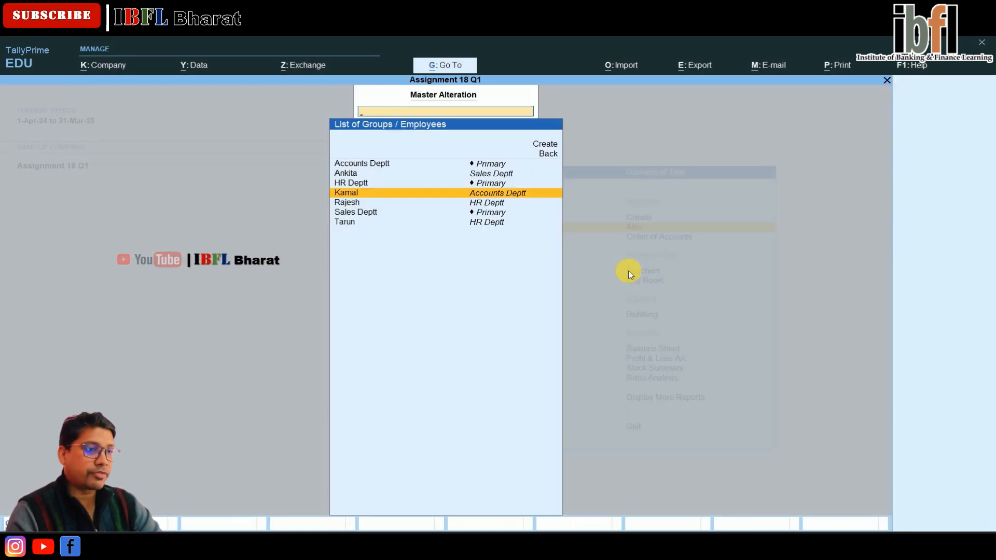
Step: Open Rajesh's salary details in HR Deptt effective from 1-Apr-24
key(Down)
key(Return)
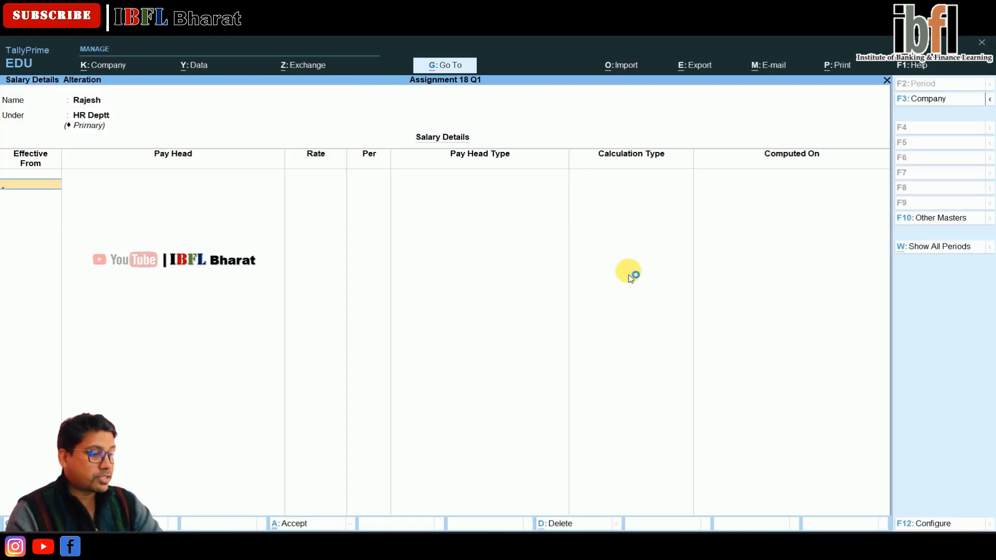
text(1-4)
key(Return)
Step: Add Basic Salary to Rajesh's salary details at a rate of 10,000 per Months
key(Down)
key(Return)
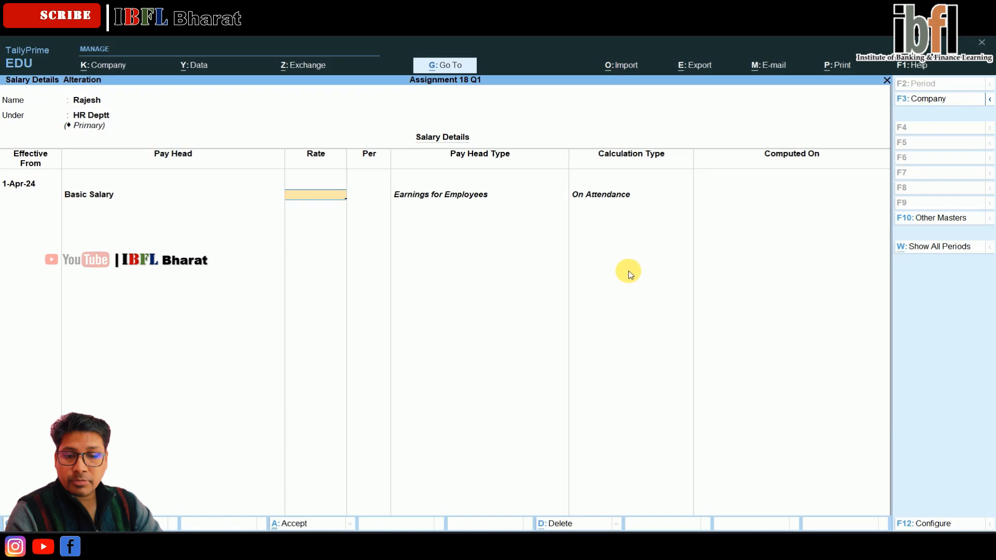
text(10000)
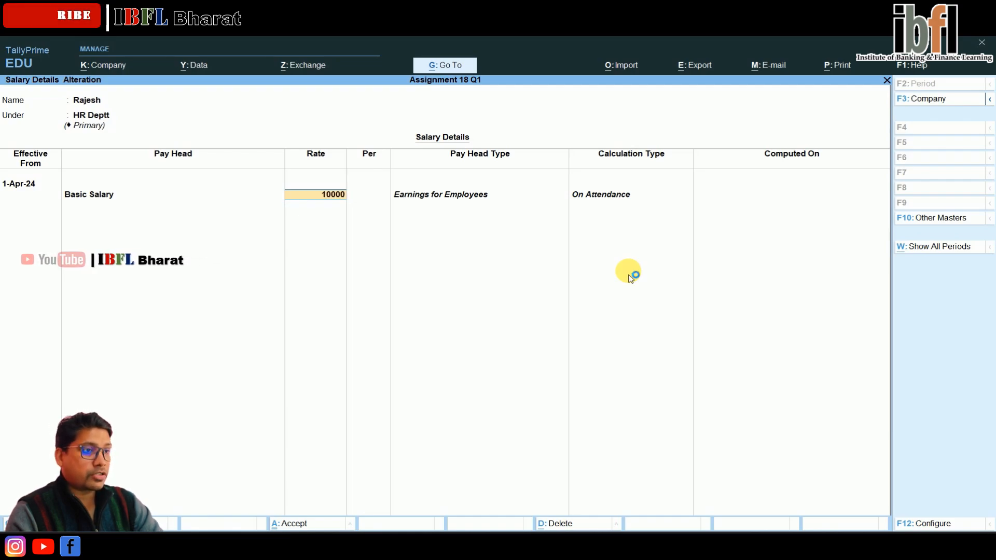
key(Return)
key(Return)
key(Return)
key(BackSpace)
Step: Add Bus Fare, DA, FMA (Fixed Medical Allowance), HRA and Overtime to Rajesh's salary details and accept them
key(Return)
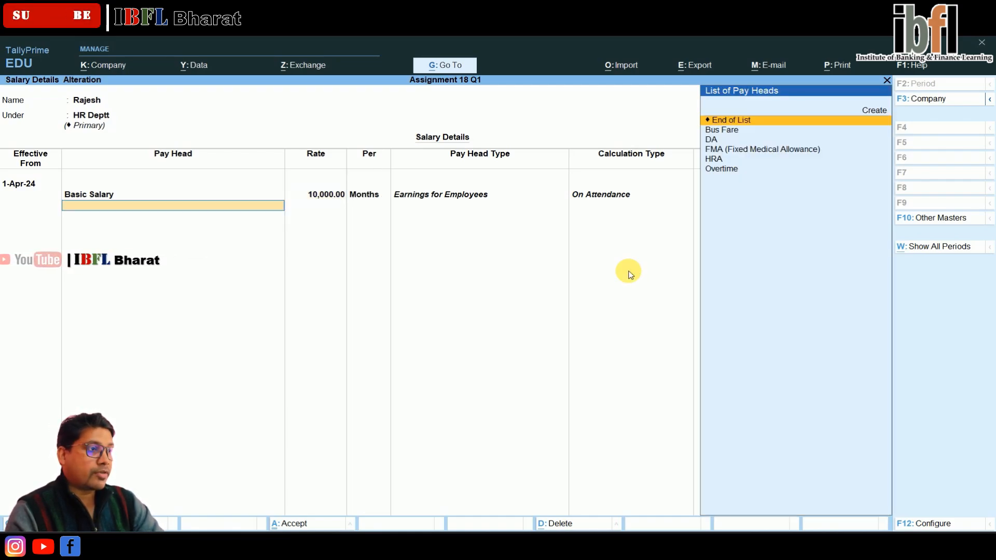
key(Down)
key(Return)
key(Down)
key(Return)
key(Return)
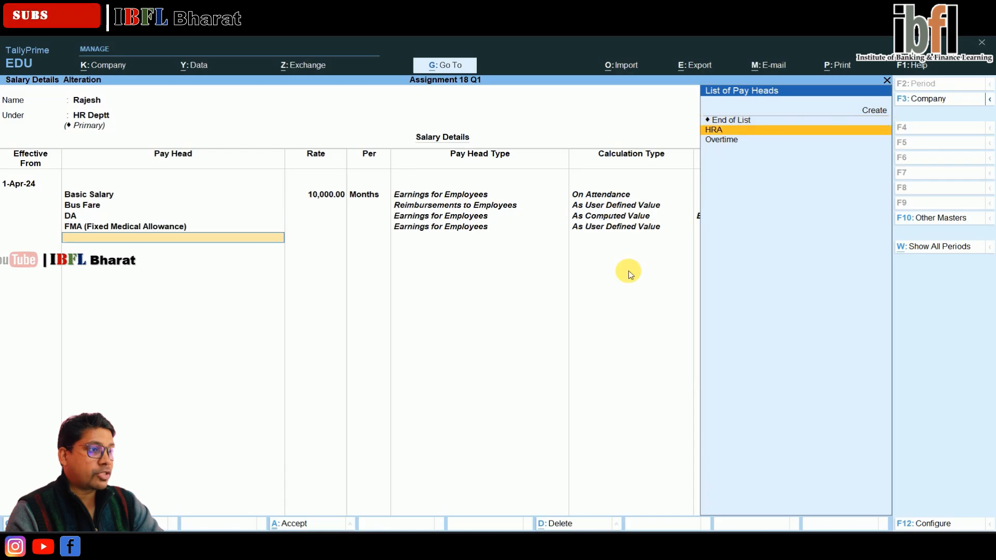
key(Return)
key(Return)
key(Return)
key(Return)
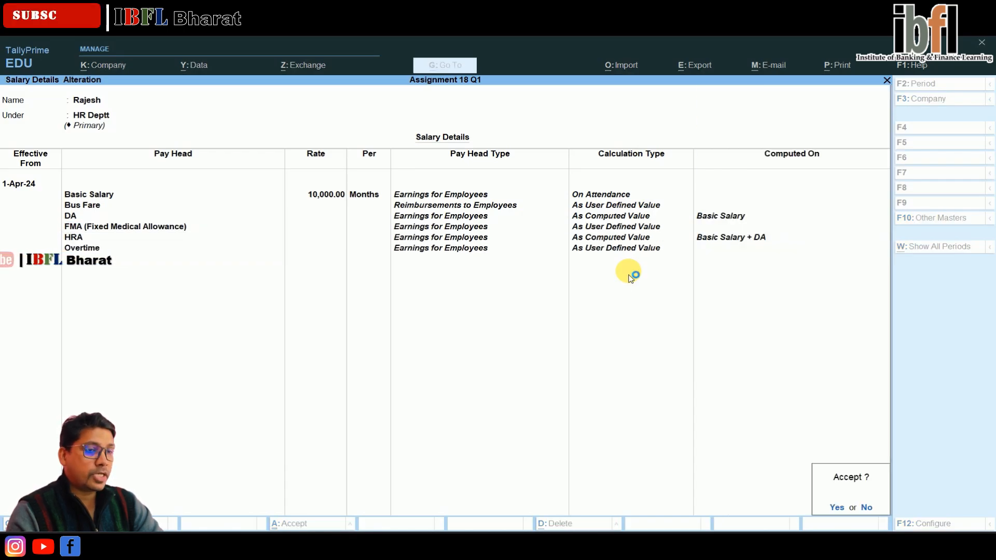
key(Return)
Step: Open Tarun's salary details from 1-Apr-24 and add Basic Salary at a rate of 5,000
key(Down)
key(Down)
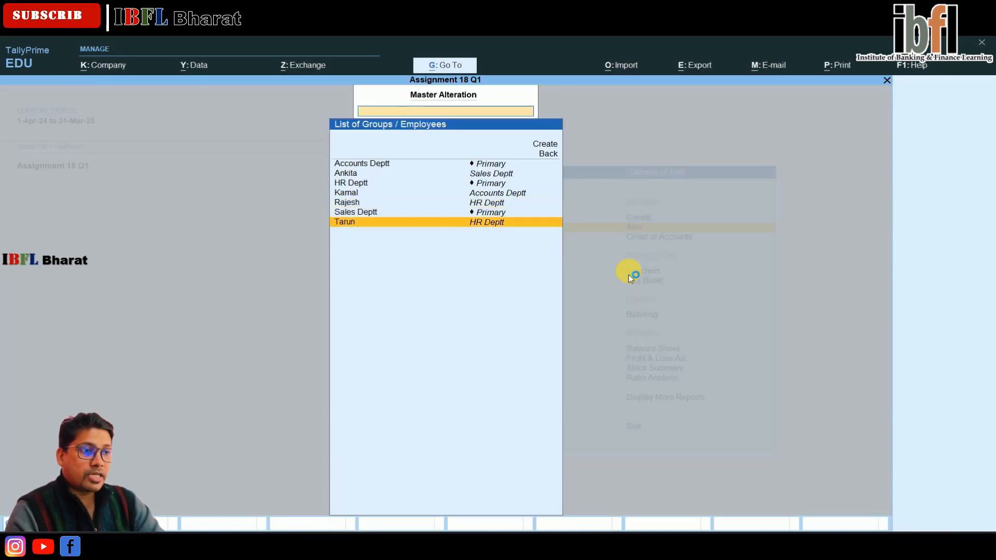
key(Return)
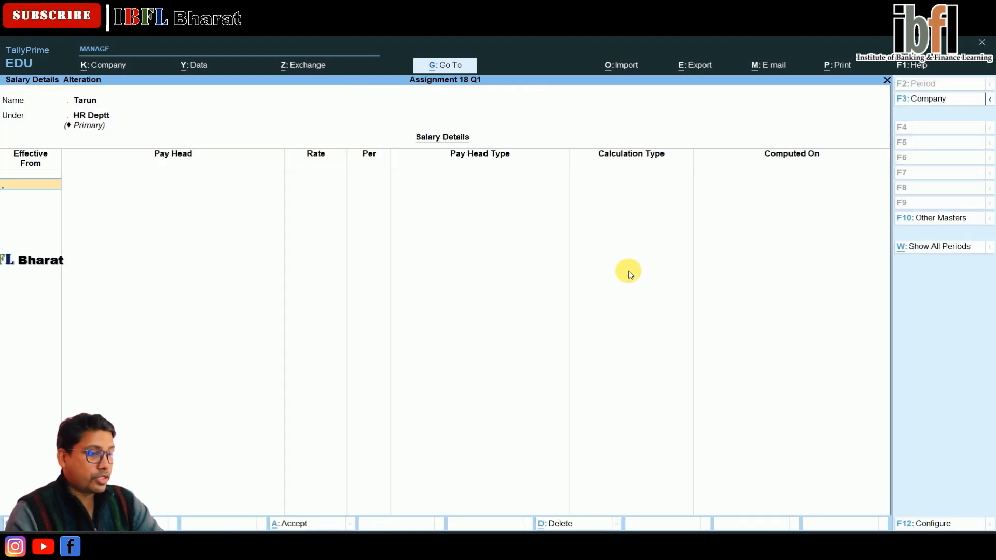
key(Return)
key(Down)
key(Return)
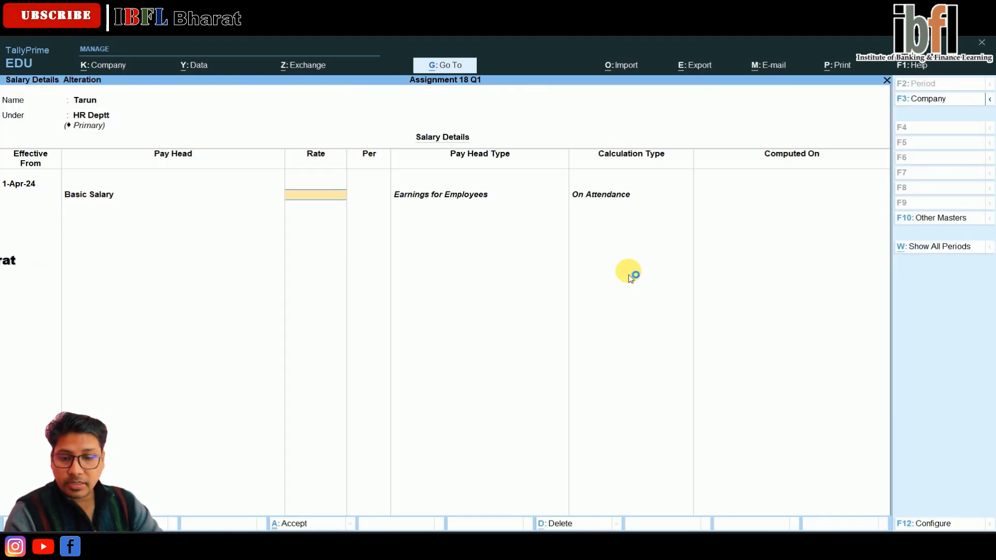
text(5000)
key(Return)
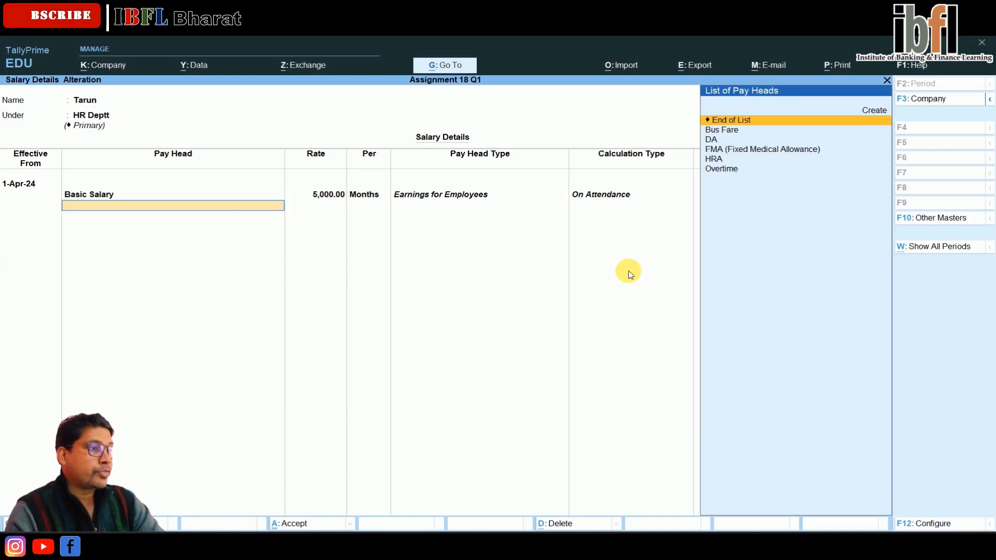
Step: Add Bus Fare, DA, FMA (Fixed Medical Allowance), HRA and Overtime to Tarun's salary details, accept them and close Define Salary
key(Down)
key(Return)
key(Down)
key(Return)
key(Down)
key(Return)
key(Down)
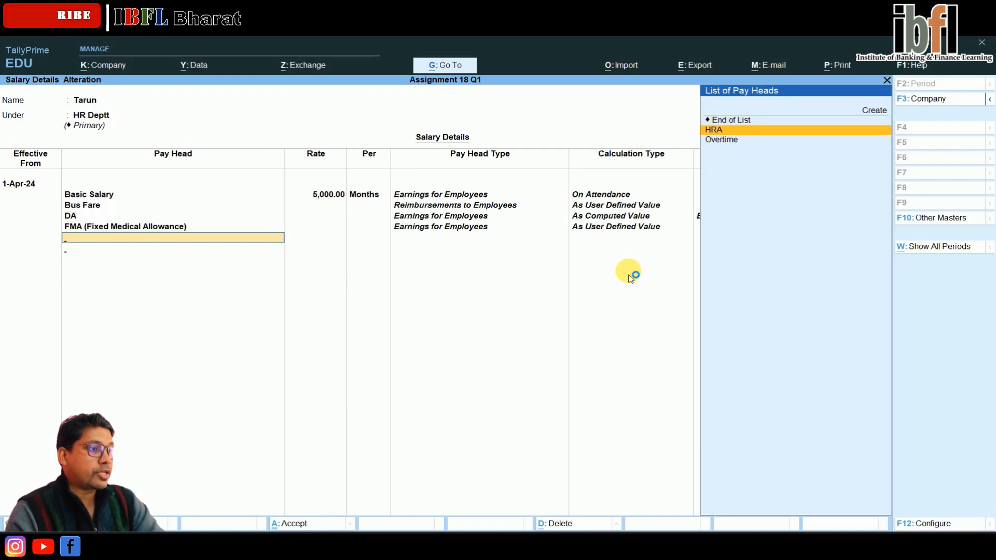
key(Return)
key(Down)
key(Return)
key(Return)
key(Return)
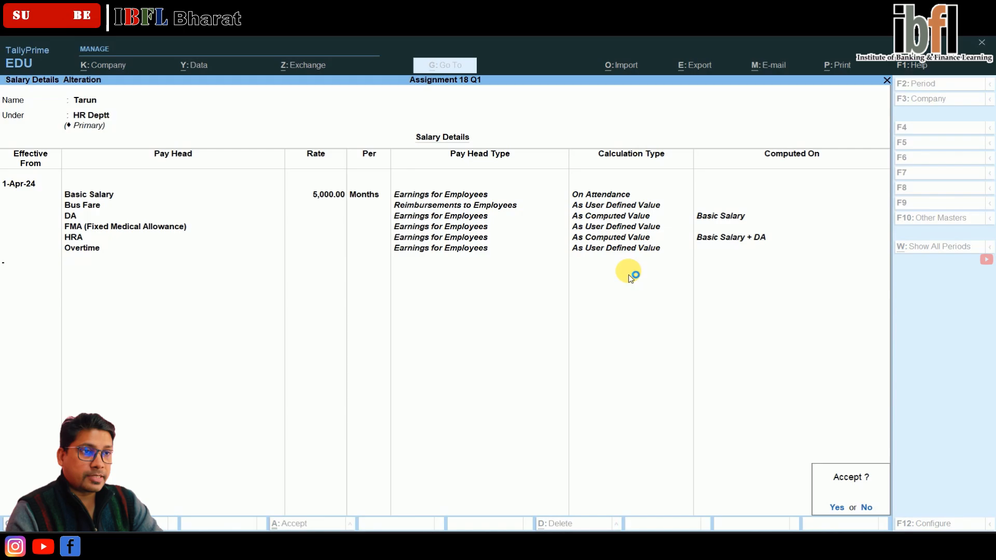
key(y)
key(Escape)
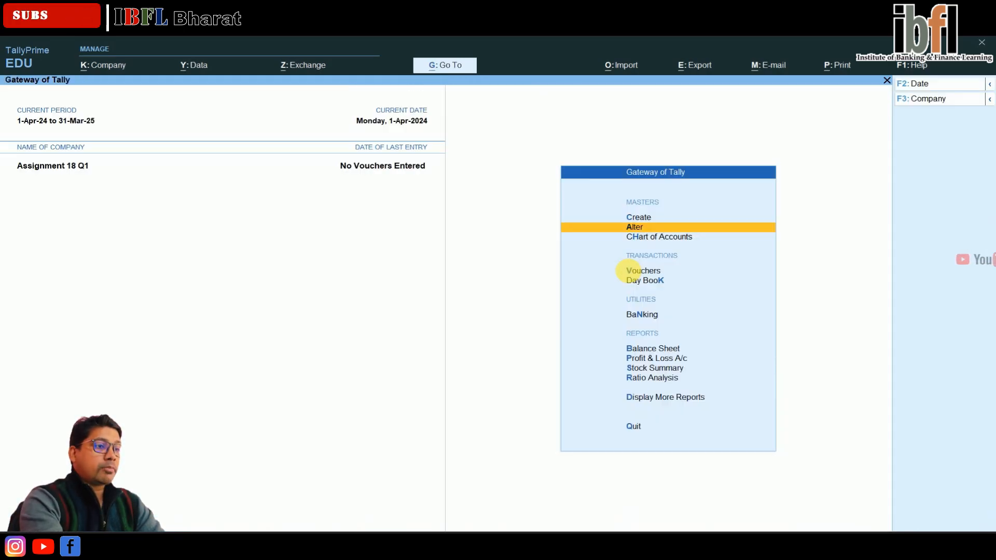
key(Return)
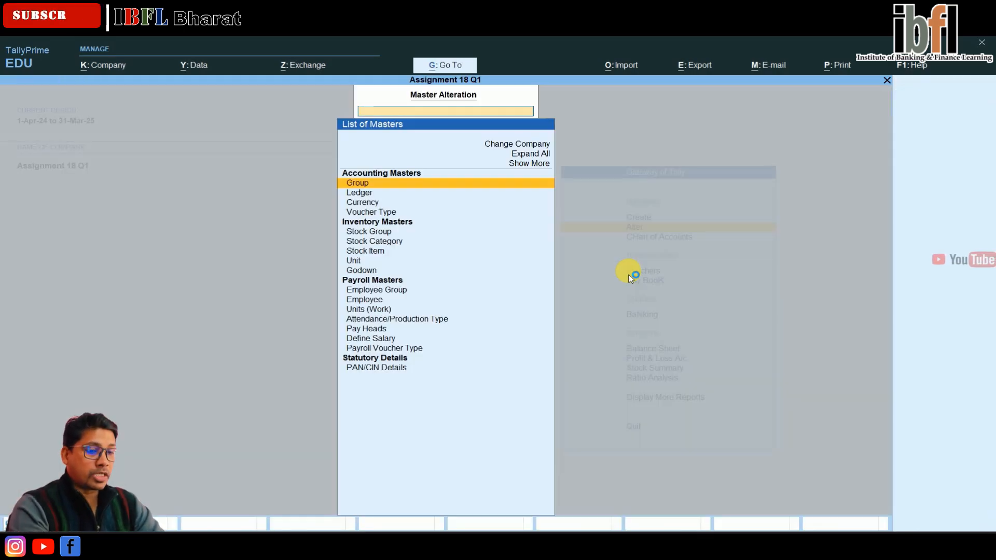
key(Down)
Step: Start a new Attendance voucher dated 31-May-24
key(Down)
key(Down)
key(Down)
key(Down)
key(Down)
key(Down)
key(Down)
key(Down)
key(Down)
key(Down)
key(Down)
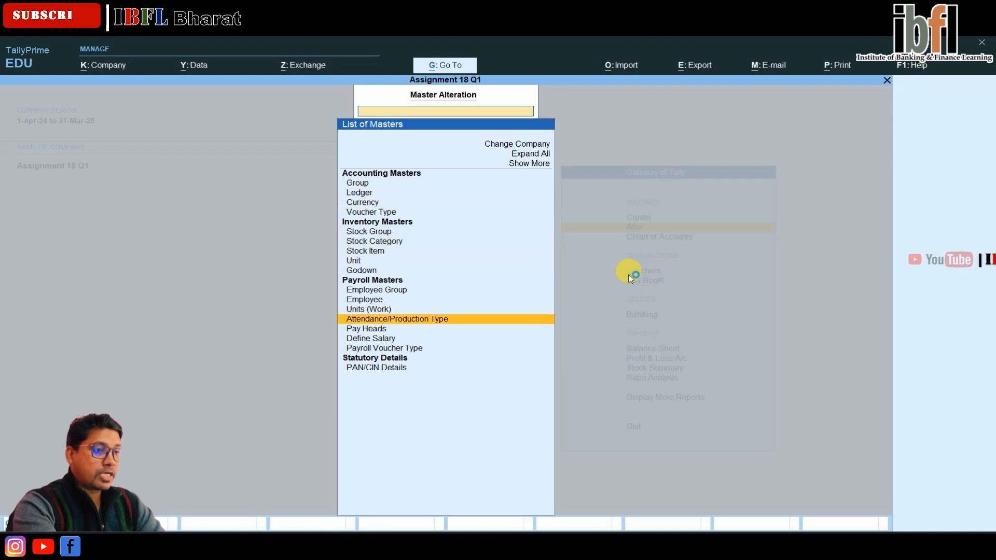
key(Escape)
key(Down)
key(Down)
key(Return)
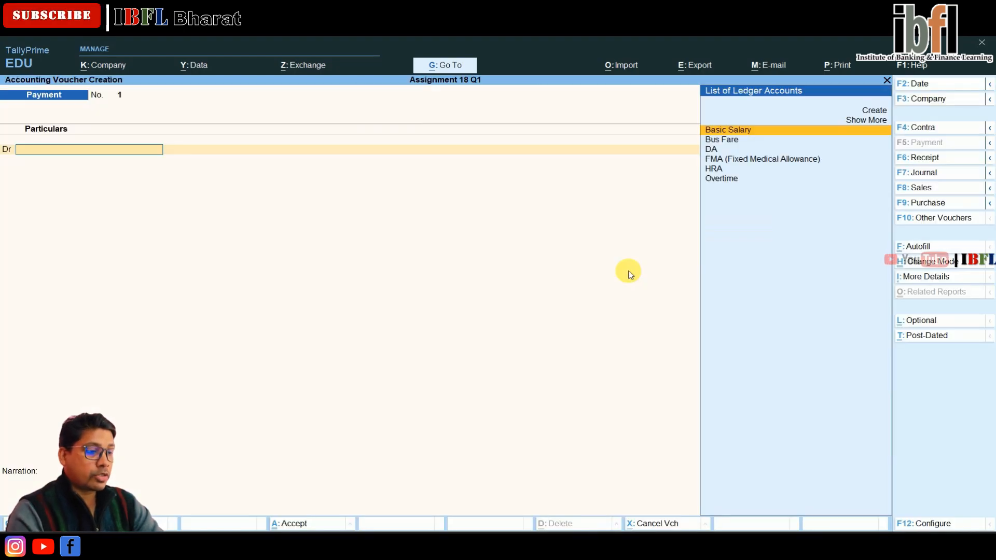
key(F10)
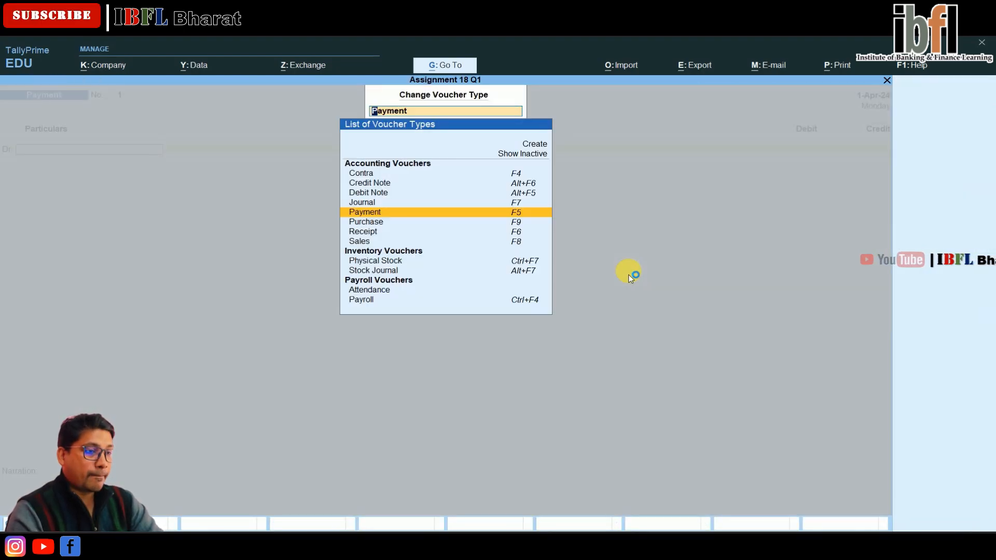
key(Down)
key(Down)
key(Down)
key(Down)
key(Down)
key(Down)
key(Return)
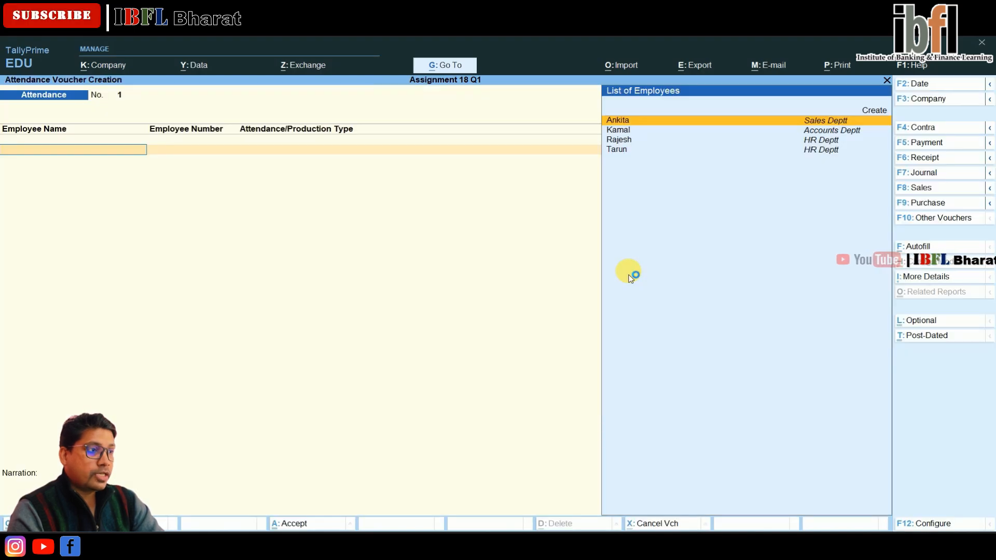
key(F2)
text(3)
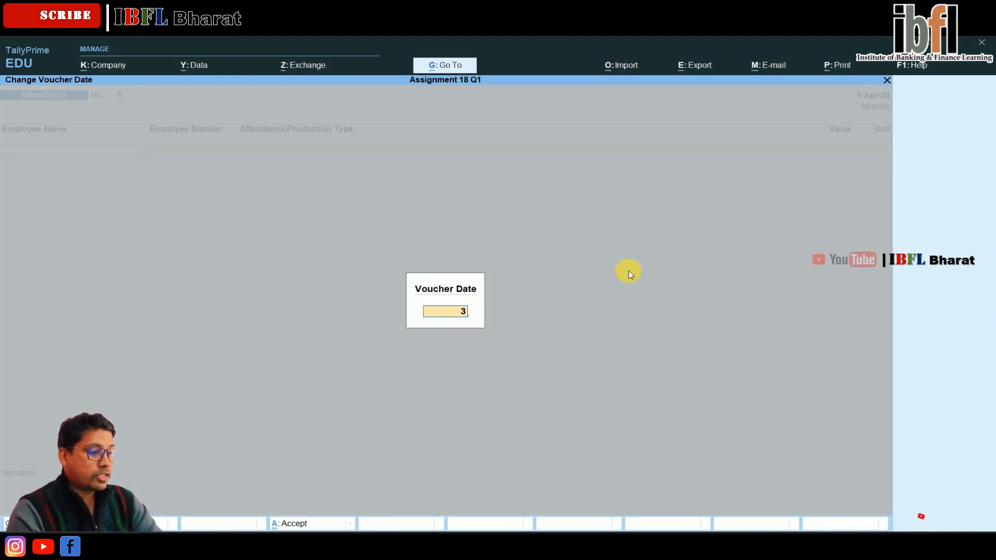
text(1.3)
key(Return)
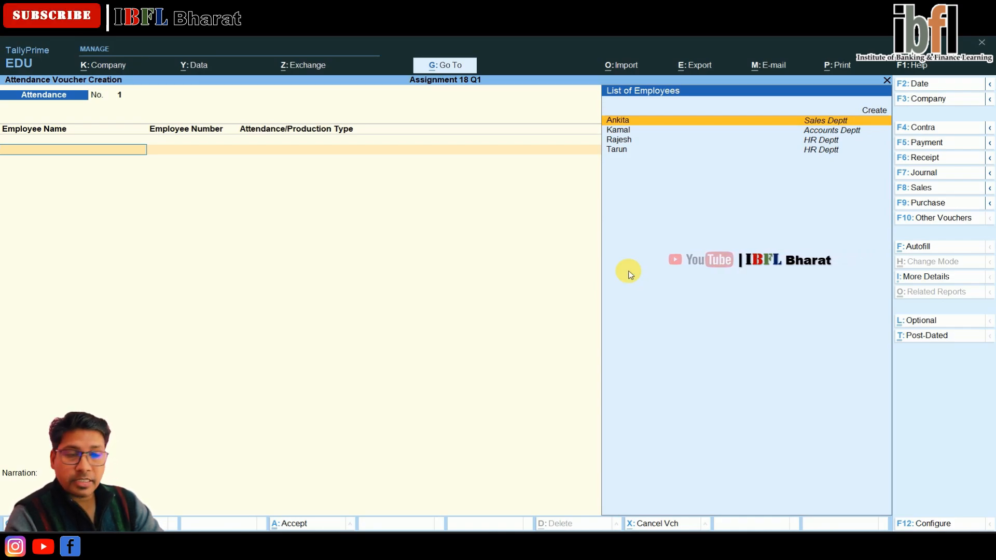
Step: Record 14 days Absent for Kamal in the attendance voucher
key(Down)
key(Return)
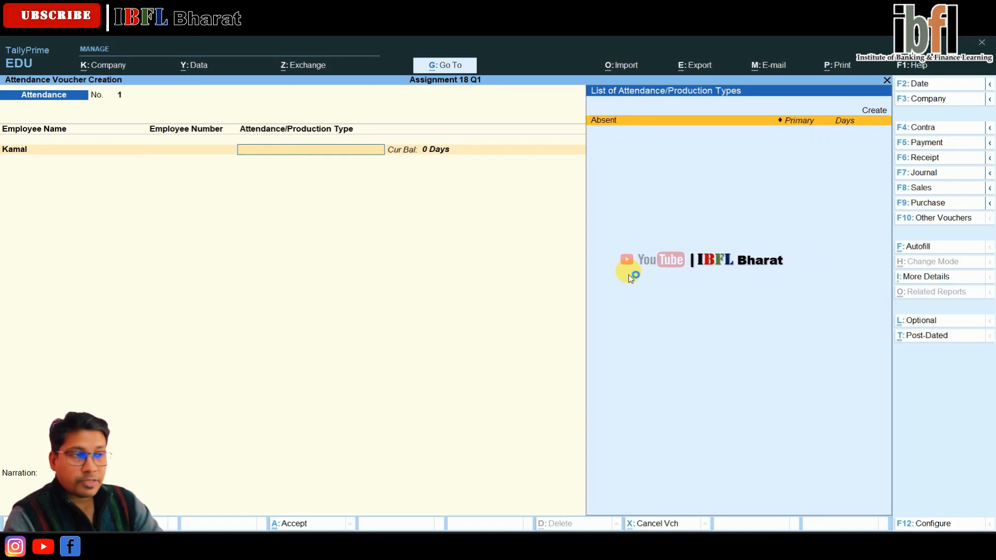
key(Return)
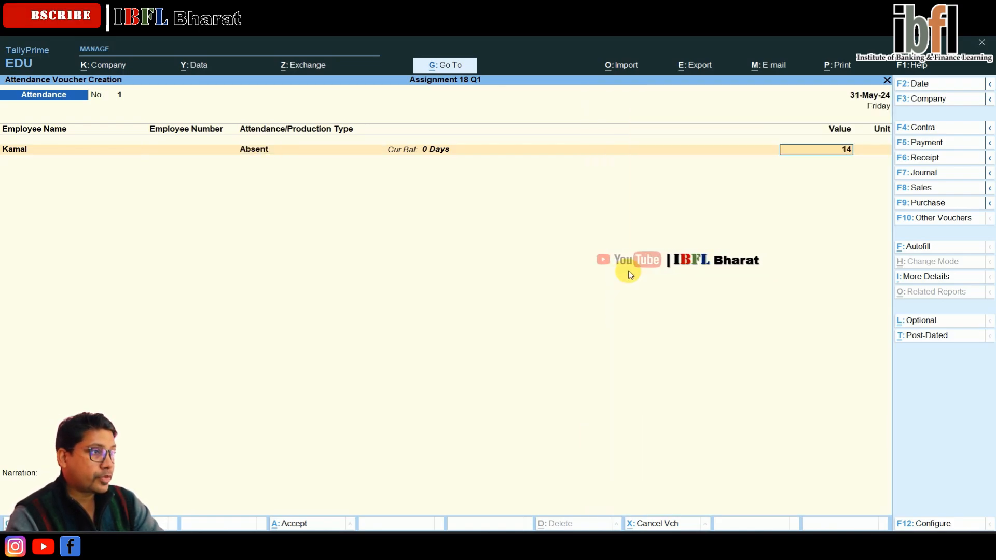
key(Return)
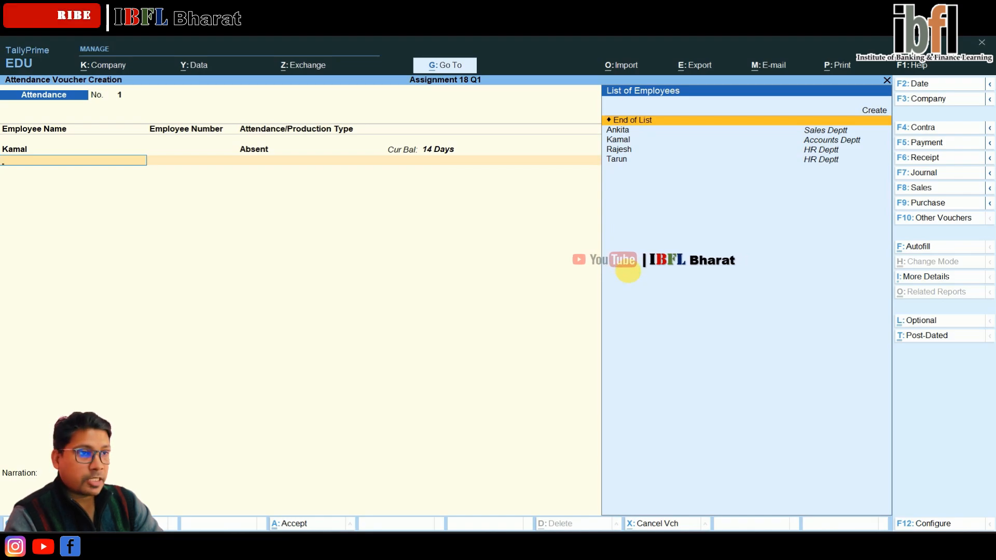
Step: Record 2 days Absent for Rajesh in the attendance voucher
key(Down)
key(Down)
key(Down)
key(Return)
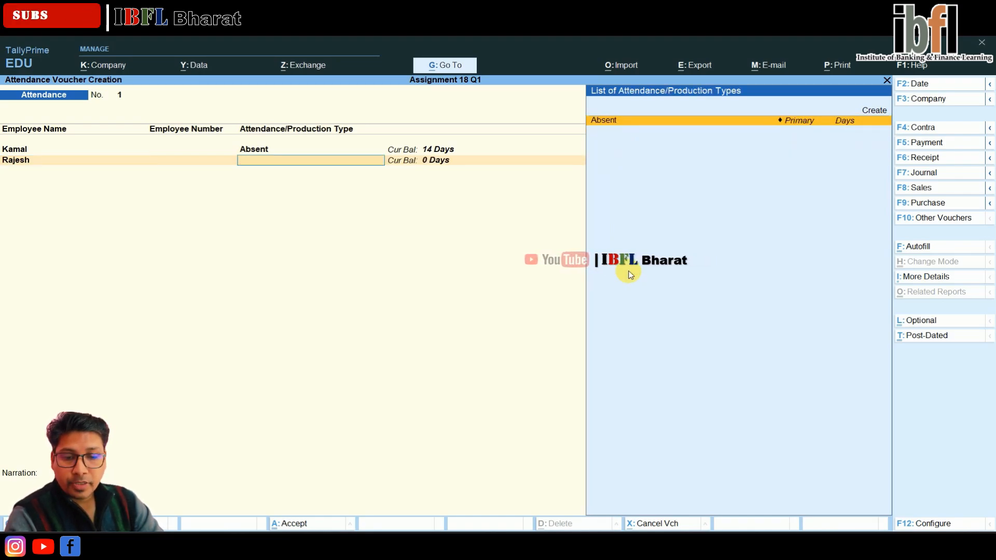
key(Return)
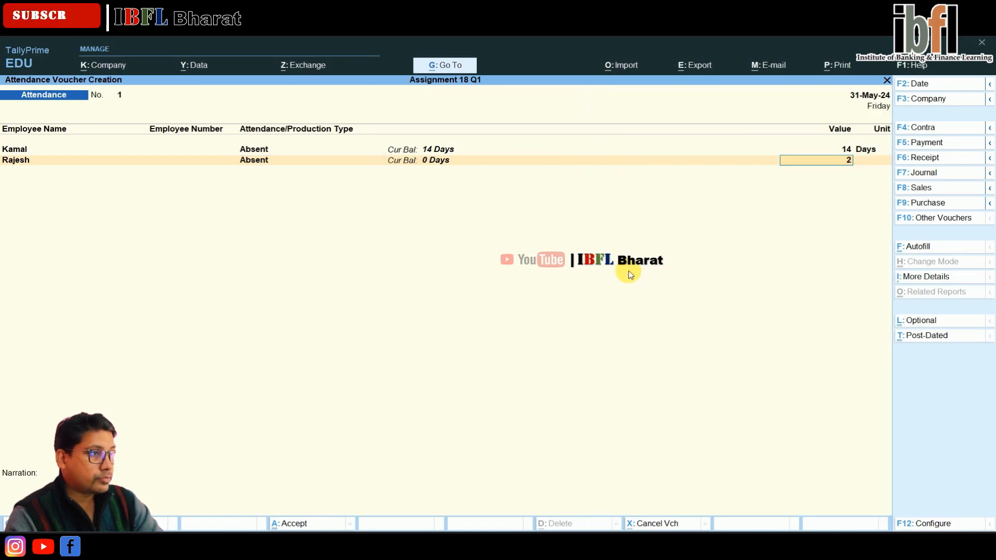
text(2)
key(Return)
Step: Record 3 days Absent for Tarun and save the attendance voucher
key(Down)
key(Down)
key(Down)
key(Down)
key(Return)
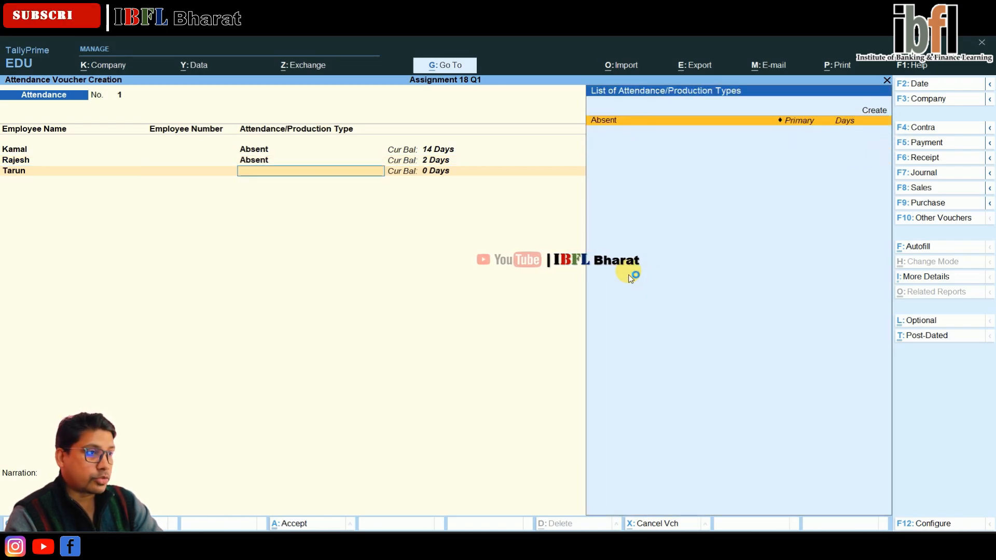
key(Return)
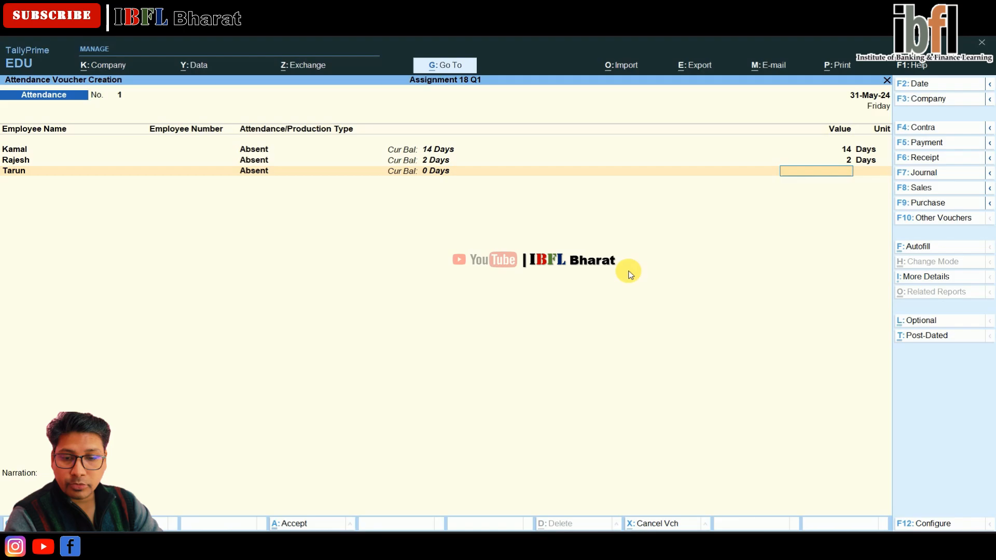
text(3)
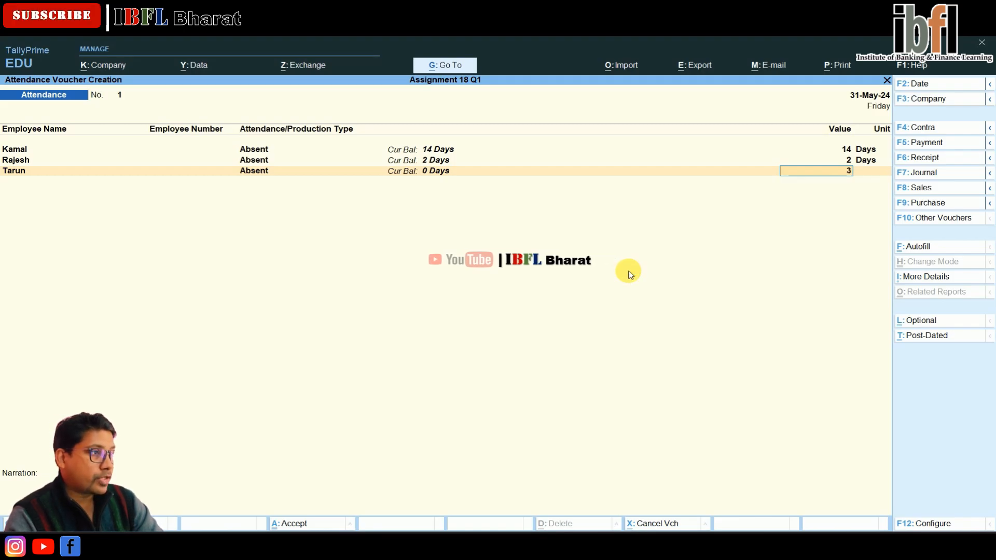
key(Return)
key(Return)
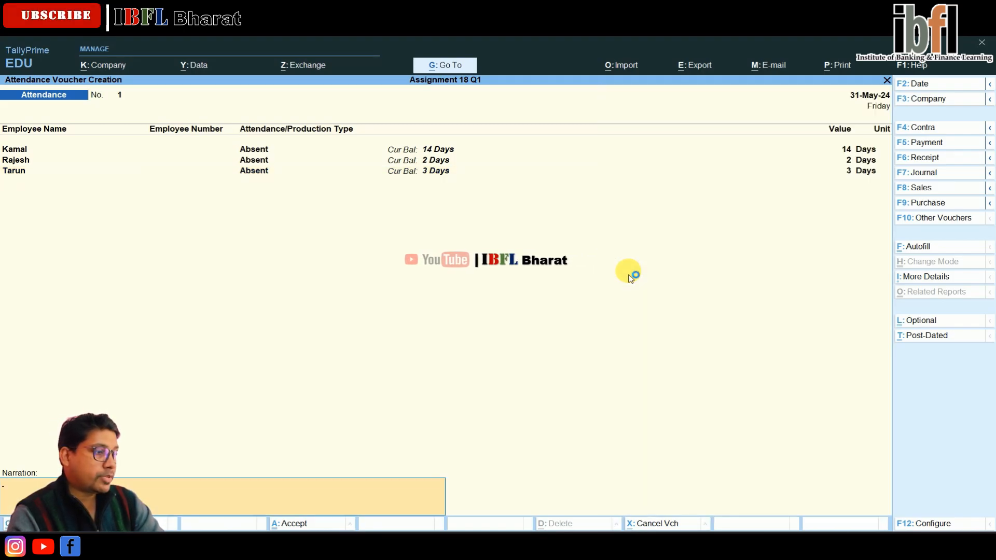
key(Return)
key(Return)
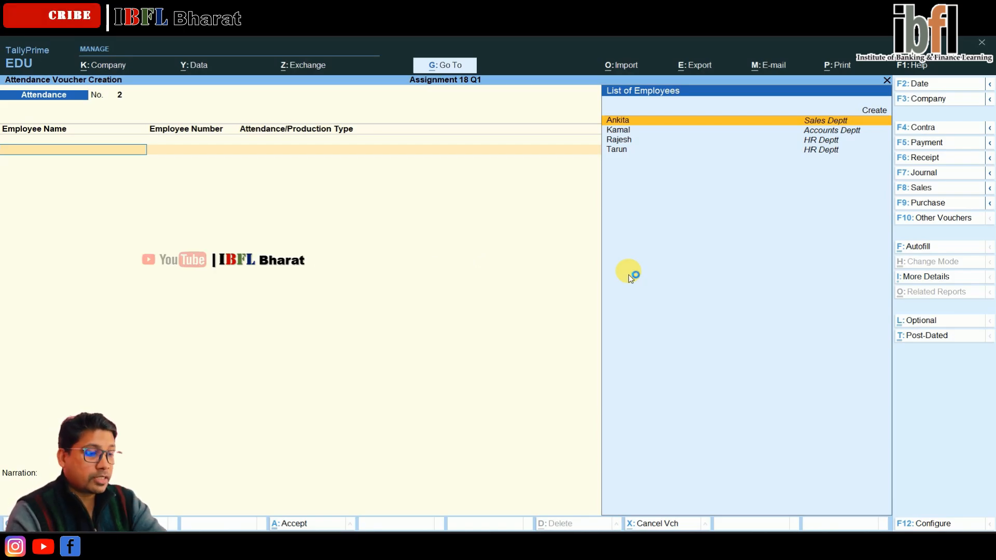
Step: Create a Payroll voucher autofilled for the Salary process, 1-5-2024 to 31-5-2024, all employees, with Cash, and save it
key(F9)
key(F10)
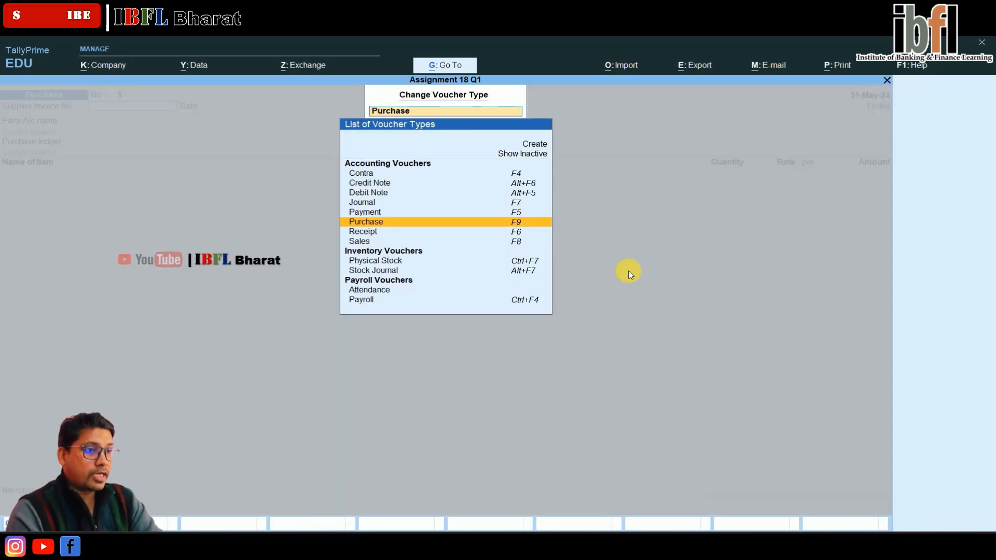
key(Down)
key(Down)
key(Down)
key(Down)
key(Down)
key(Down)
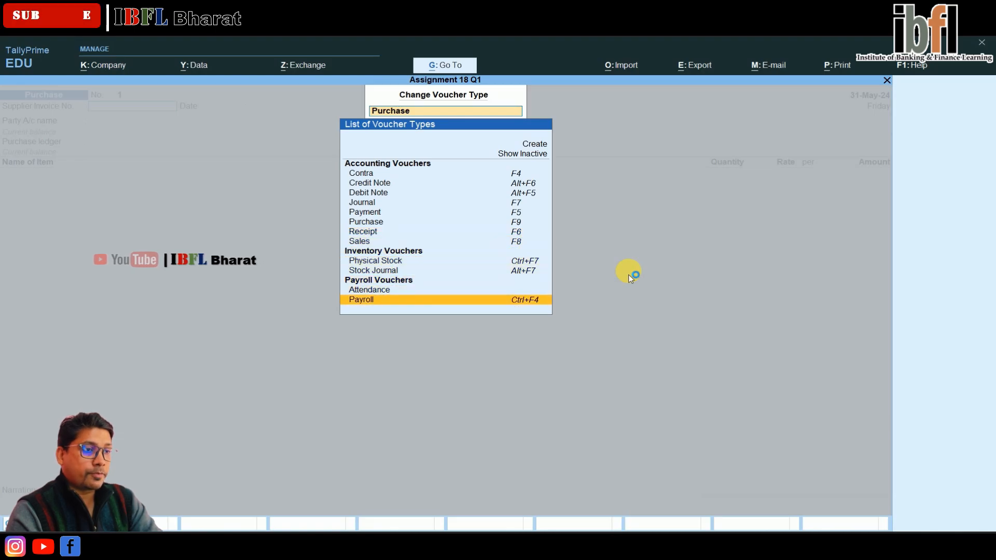
key(Return)
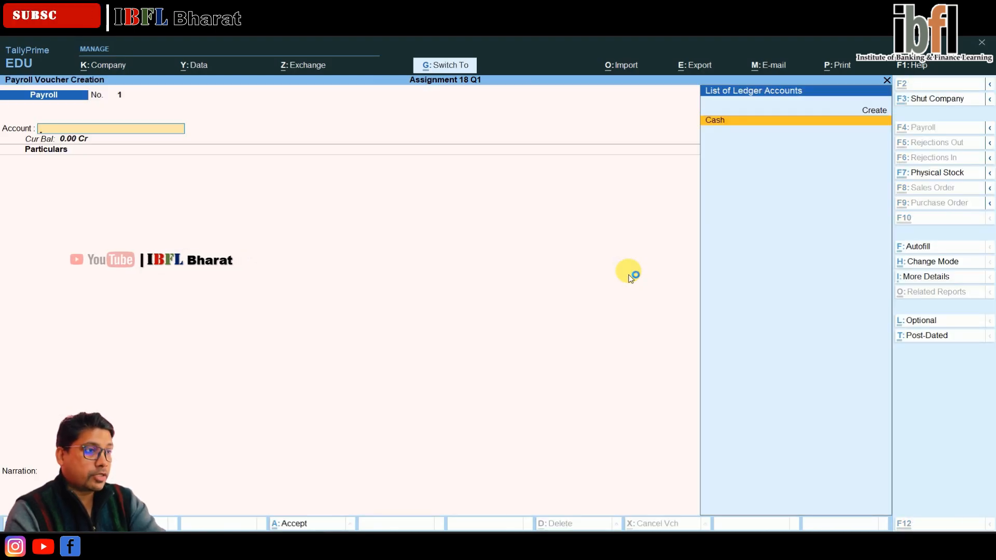
key(ctrl+f)
key(Return)
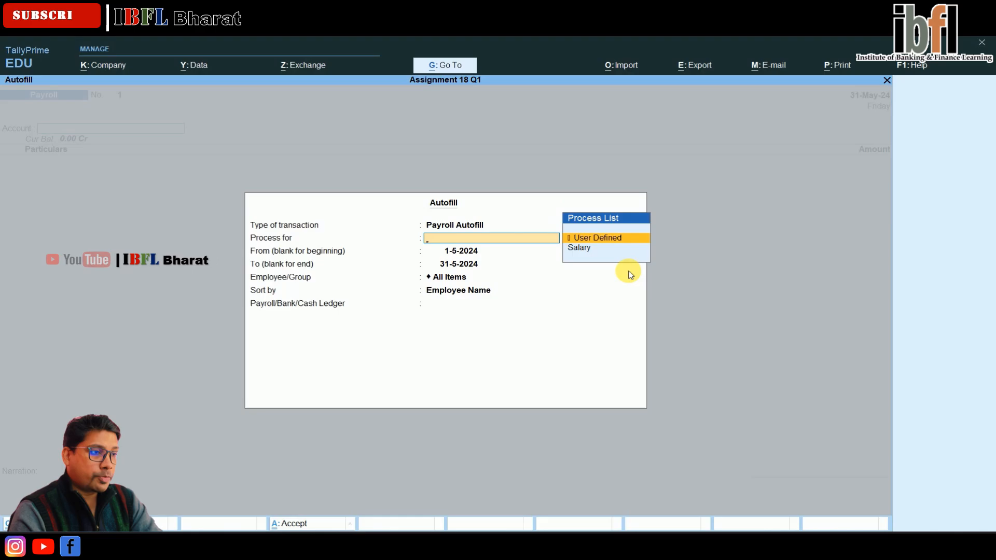
key(Down)
key(Return)
key(Return)
key(Return)
key(Return)
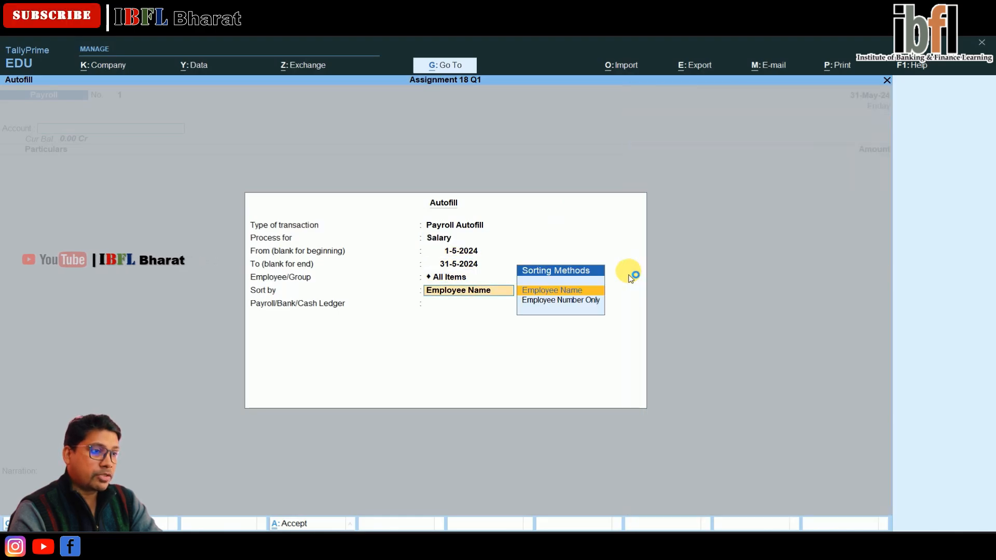
key(Return)
key(Return)
key(Return)
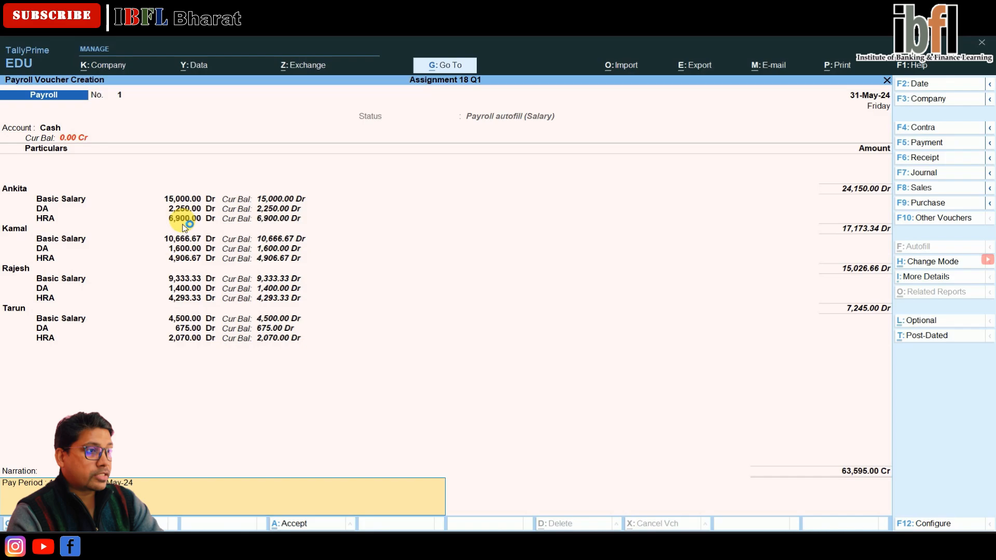
key(Return)
Step: Start a second Payroll voucher autofilled with the User Defined process for all employees
key(Return)
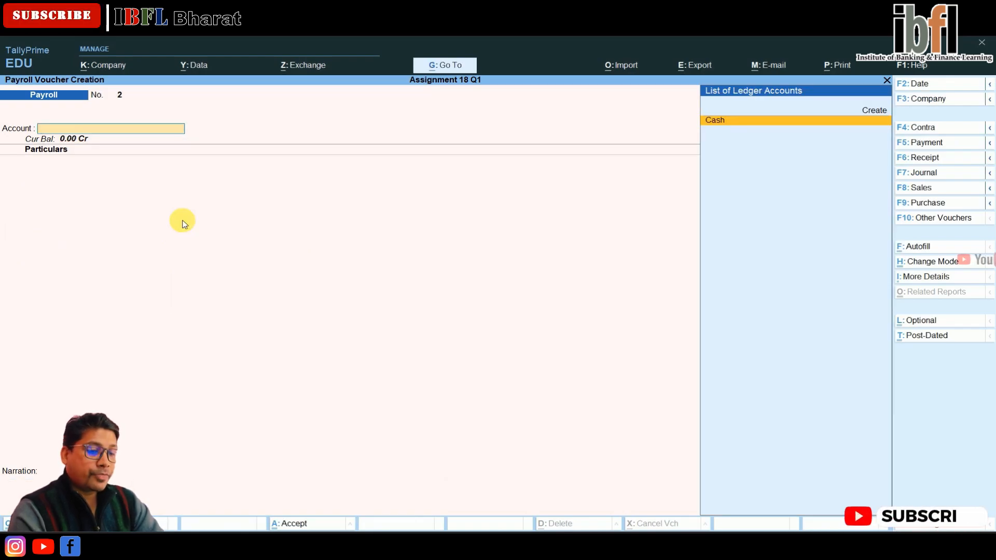
key(ctrl+f)
key(Return)
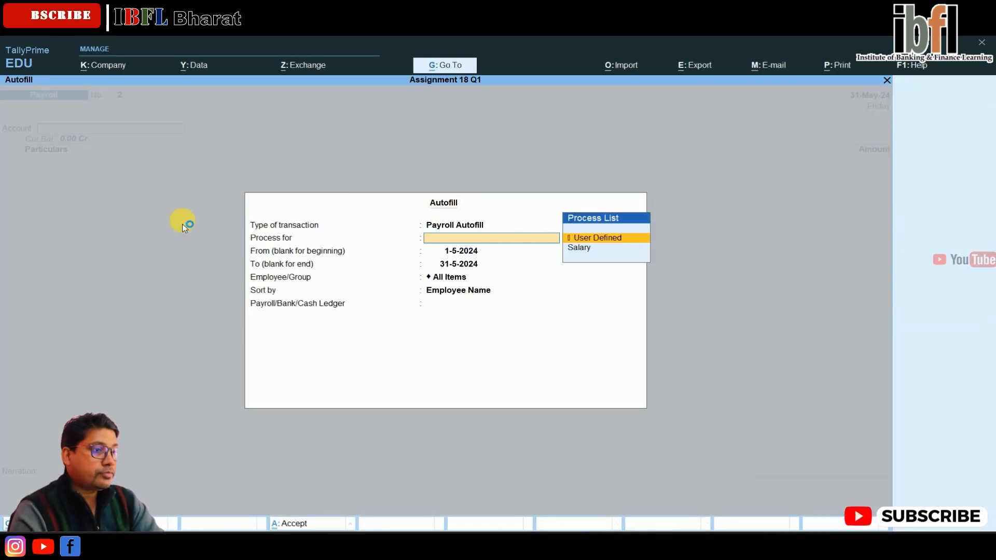
key(Down)
key(Up)
key(Return)
key(Return)
key(Return)
key(Return)
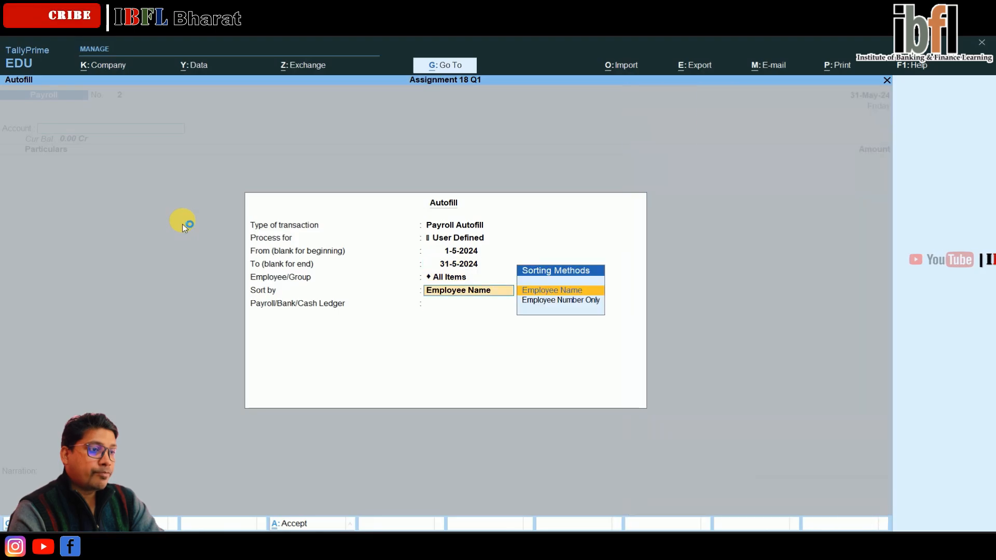
key(Return)
key(Return)
key(Return)
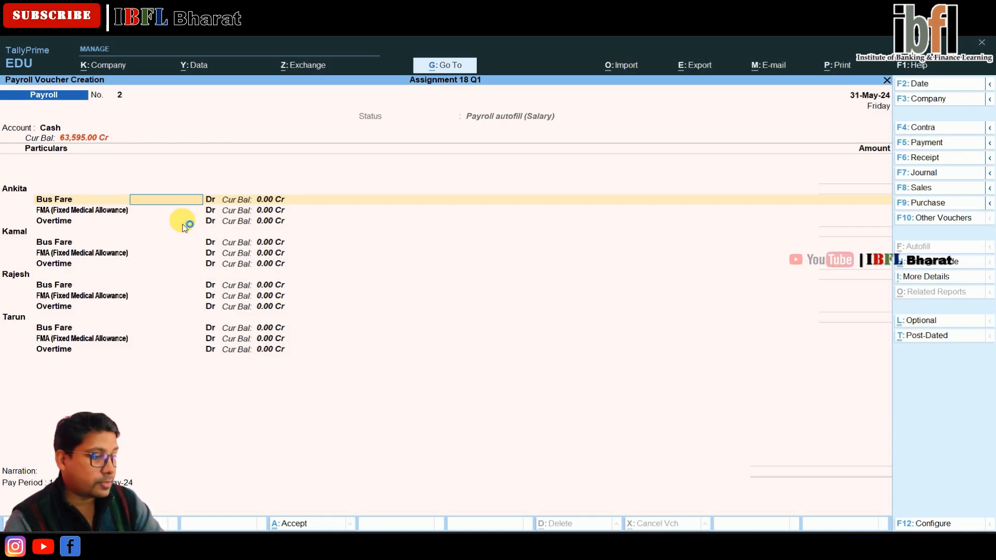
Step: Enter Ankita's Bus Fare 500, FMA 600 and Overtime 800
text(500)
key(Return)
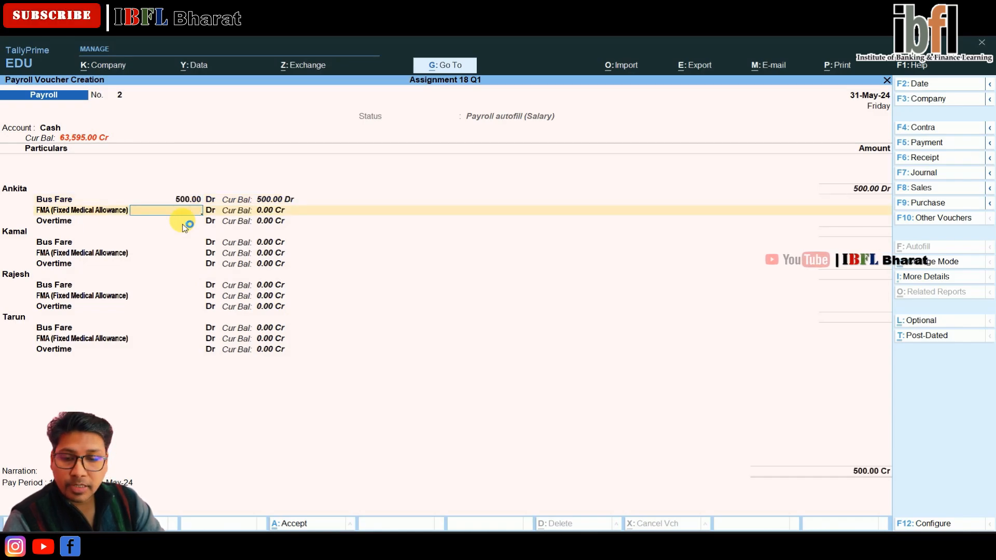
text(60)
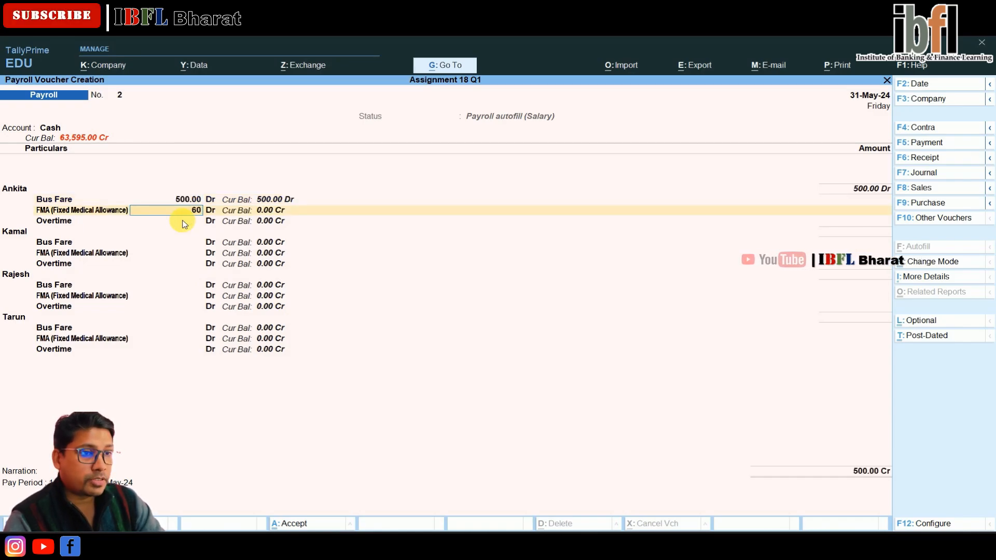
text(0)
key(Return)
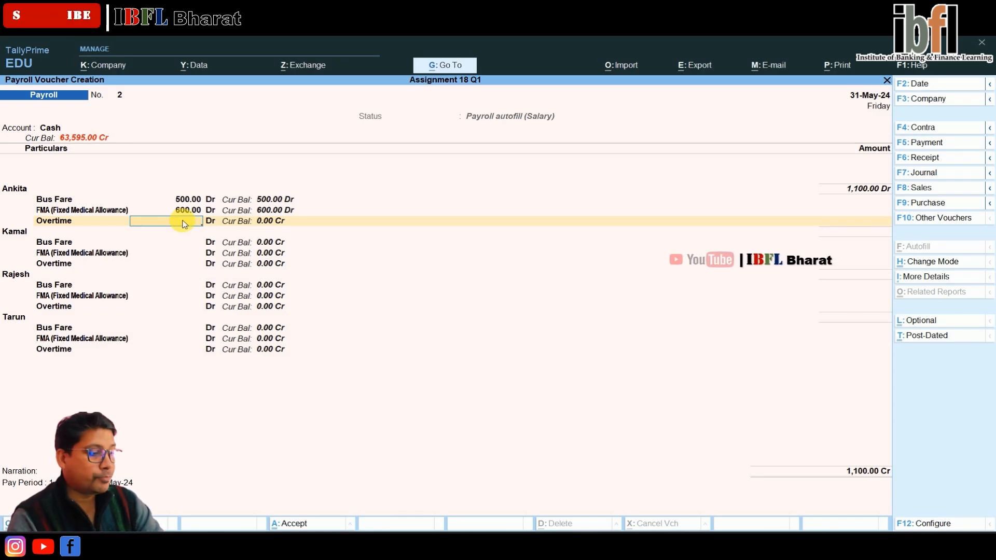
key(Return)
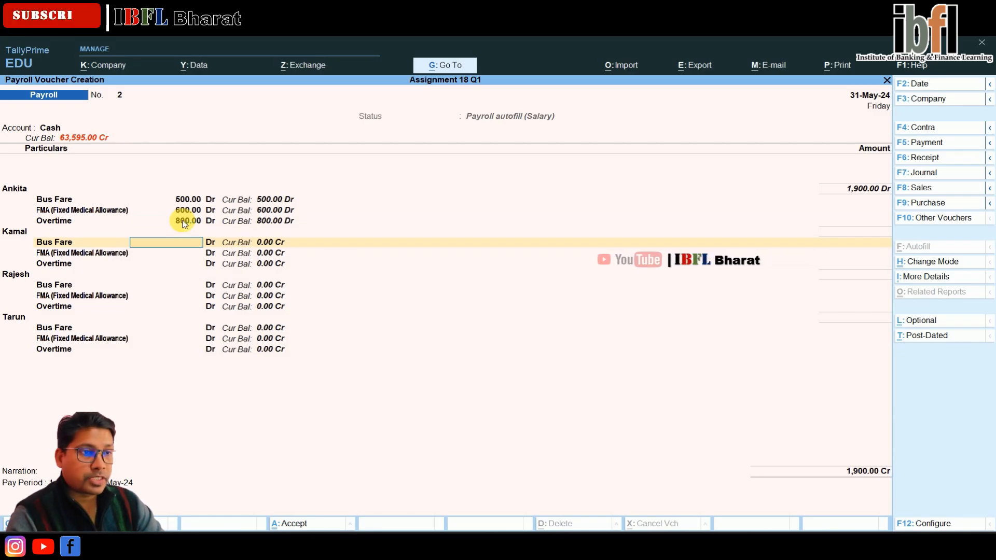
Step: Enter Kamal's Bus Fare 600, FMA 400 and Overtime 400
text(600)
key(Return)
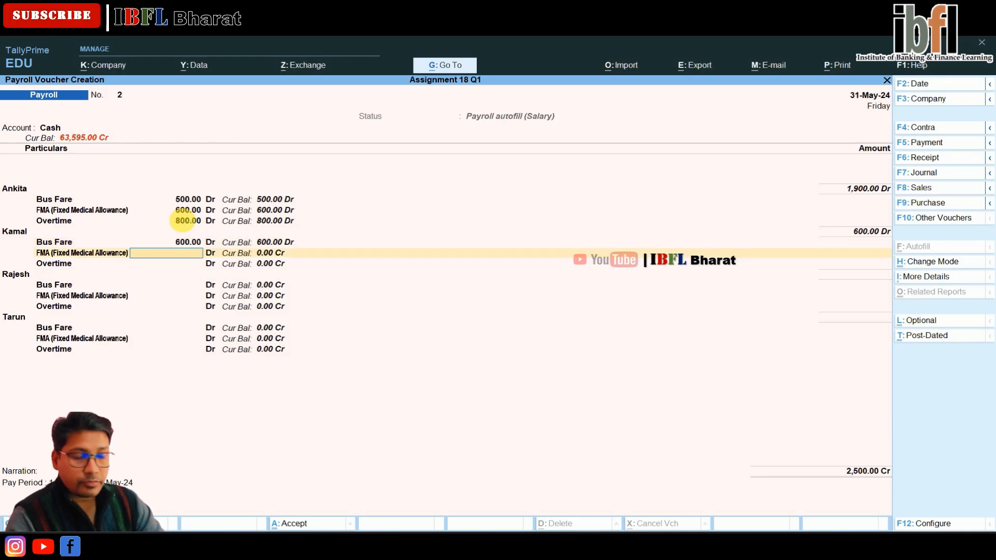
text(400)
key(Return)
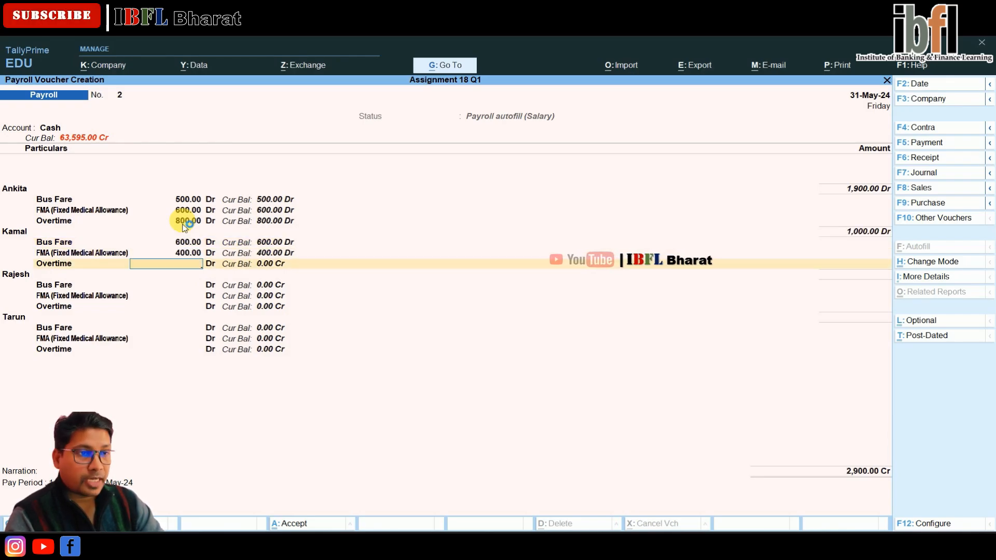
text(400)
key(Return)
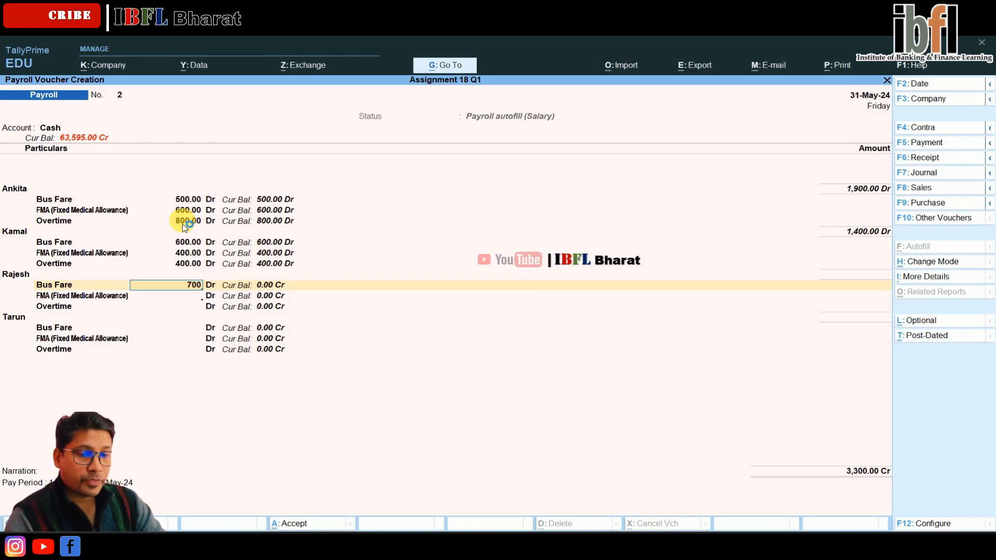
Step: Enter Rajesh's Bus Fare 700, FMA 900 and Overtime 200
key(Return)
text(900)
key(Return)
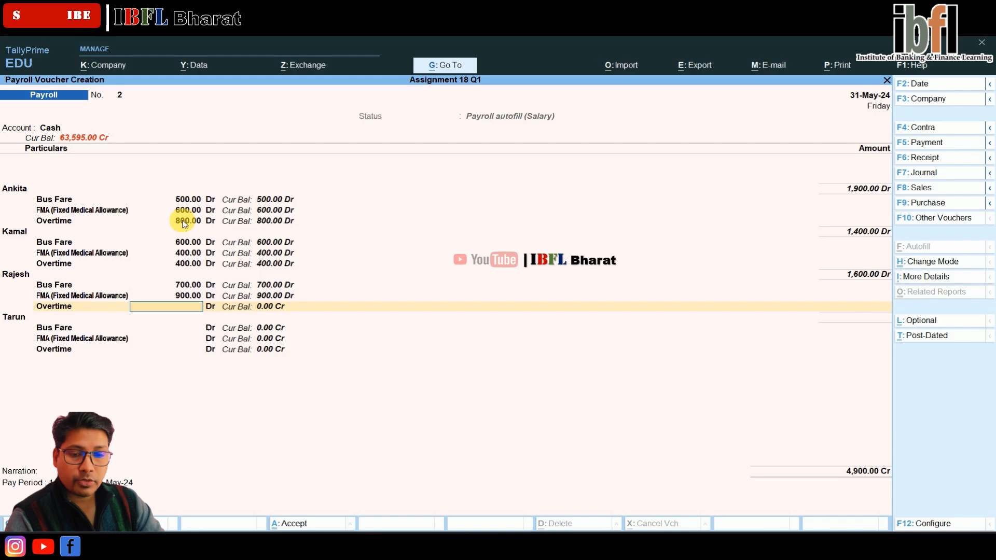
key(Return)
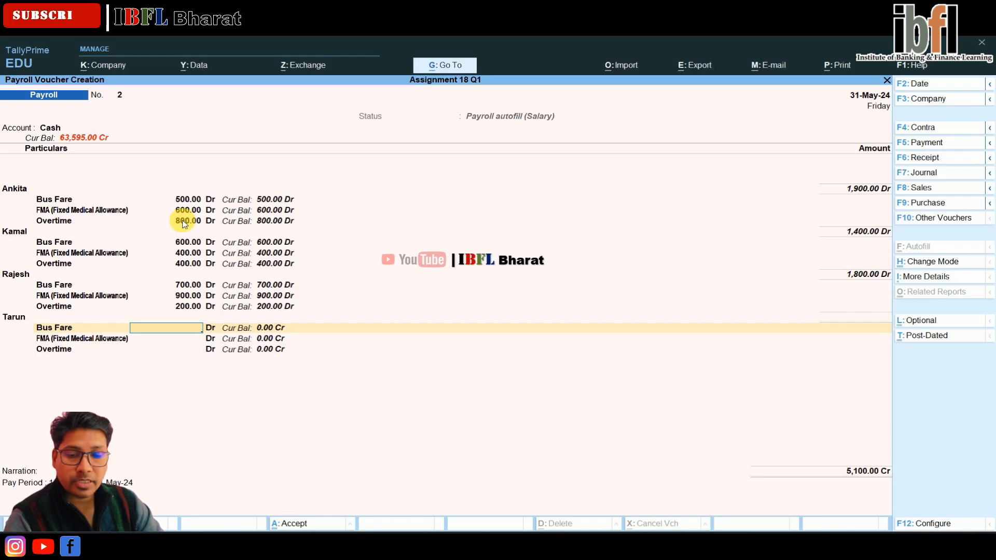
Step: Enter Tarun's Bus Fare 800, FMA 700 and Overtime 500, then save the payroll voucher
key(Return)
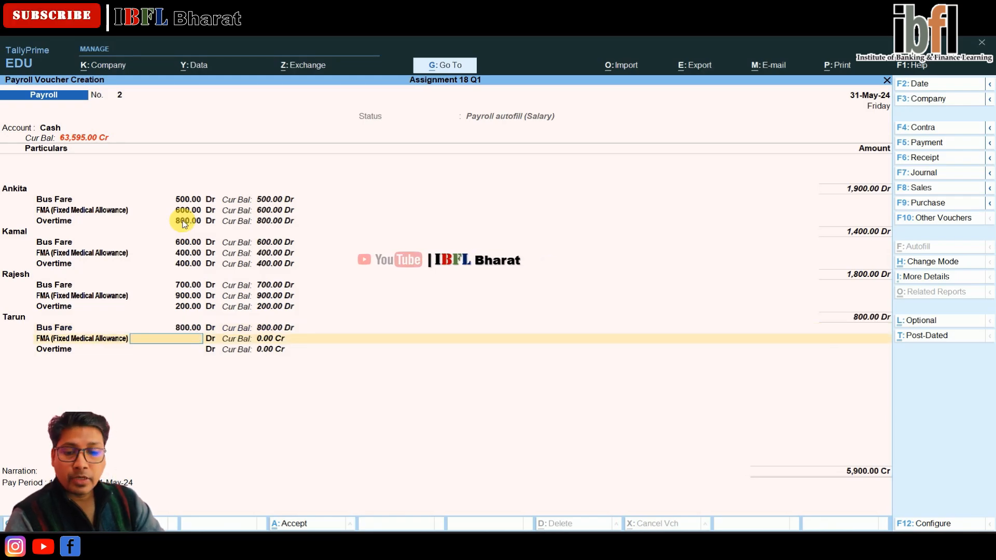
text(700)
key(Return)
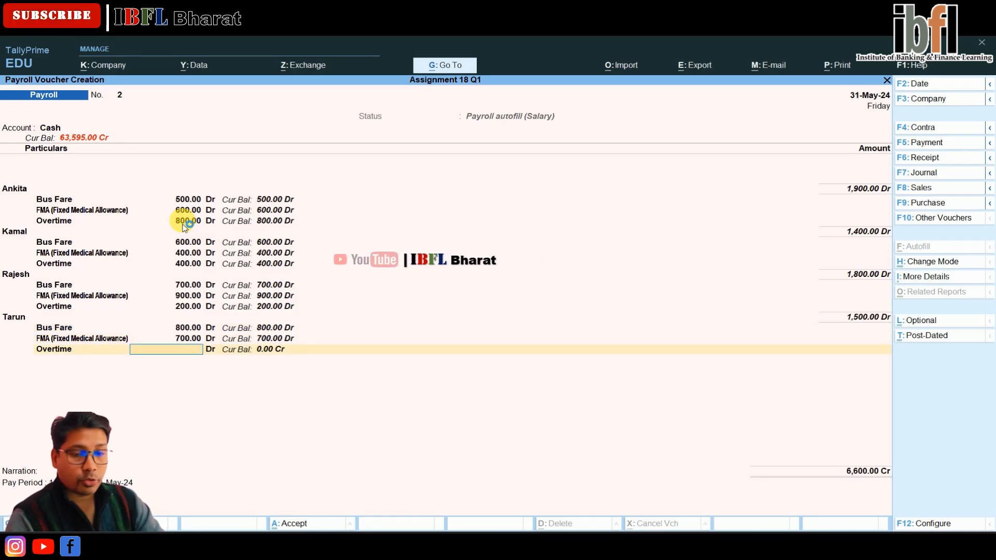
text(50)
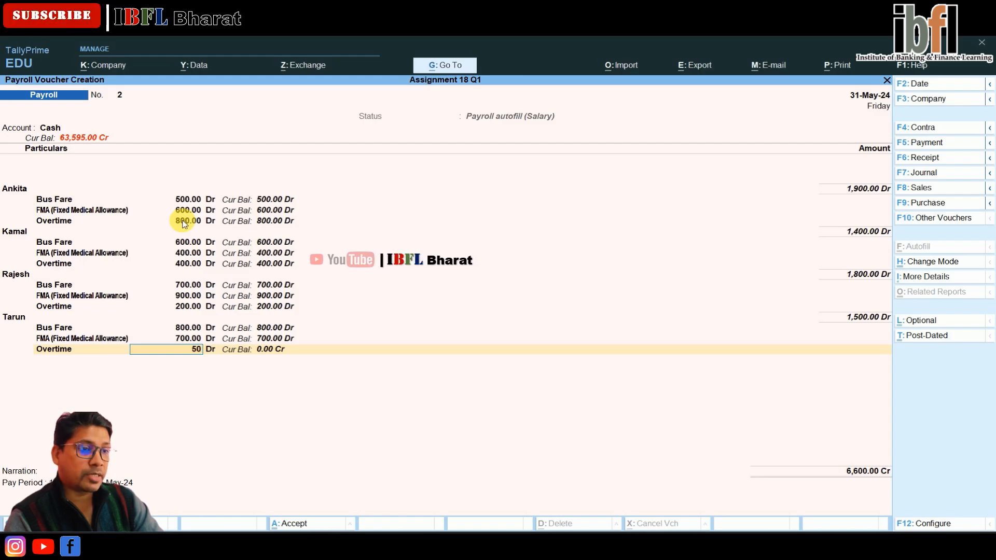
text(0)
key(Return)
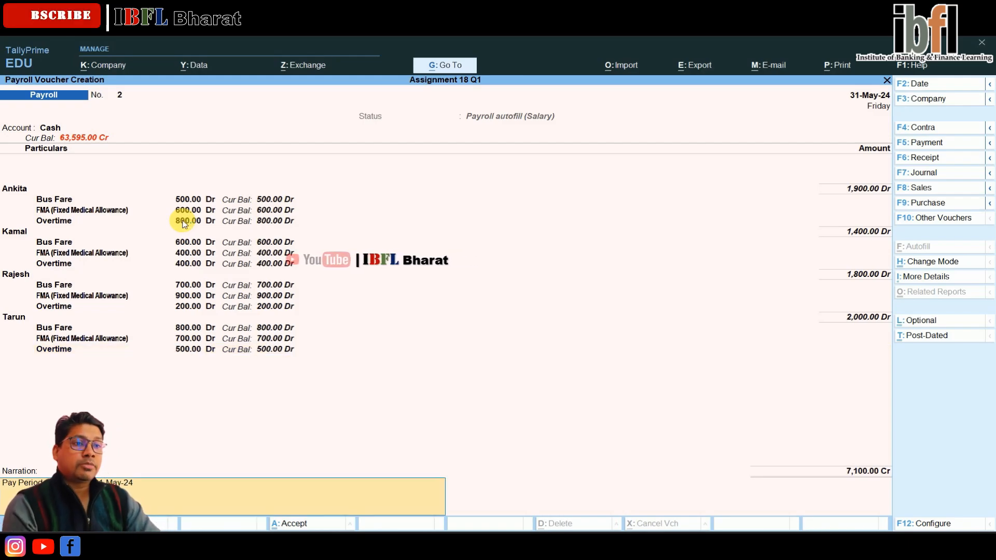
key(Return)
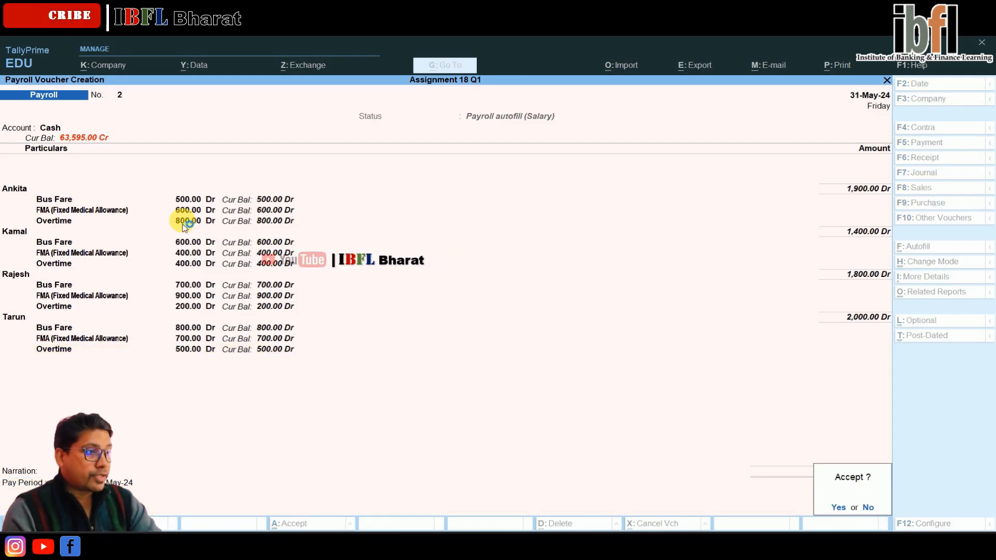
key(y)
key(Escape)
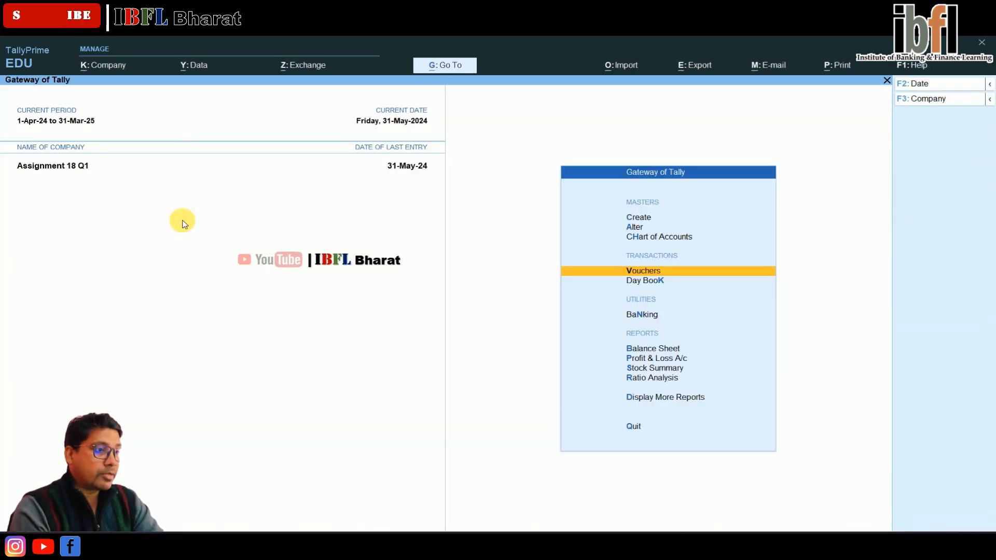
Step: Open the Pay Sheet payroll report for all employees to review salary totals
key(Down)
key(Down)
key(Down)
key(Down)
key(Down)
key(Down)
key(Down)
key(Return)
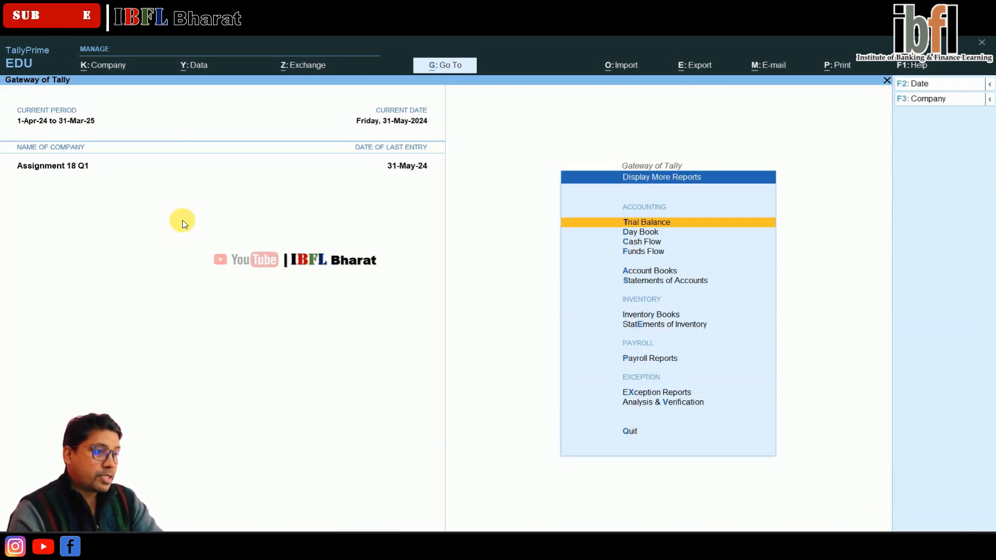
key(Down)
key(Up)
key(Up)
key(Up)
key(Up)
key(Up)
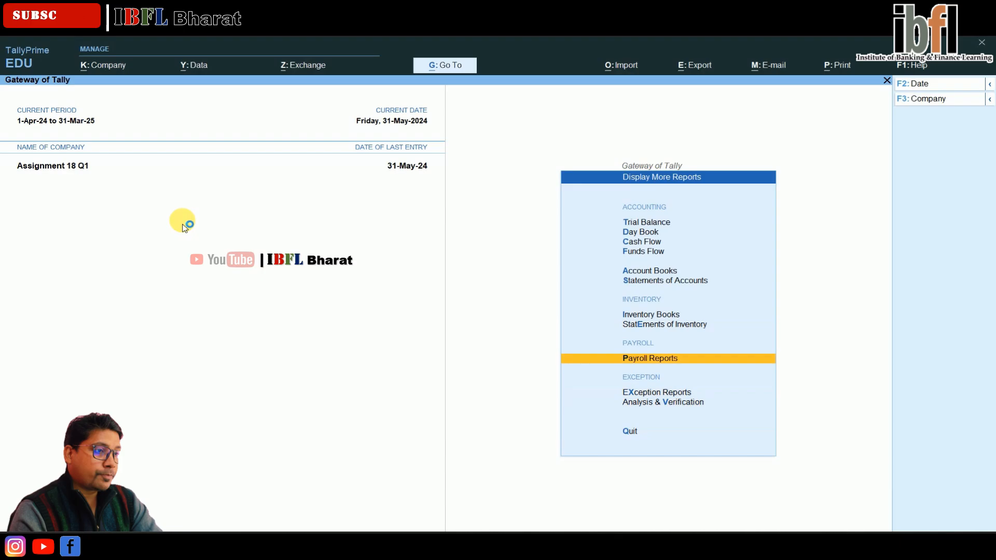
key(Return)
key(Down)
key(Return)
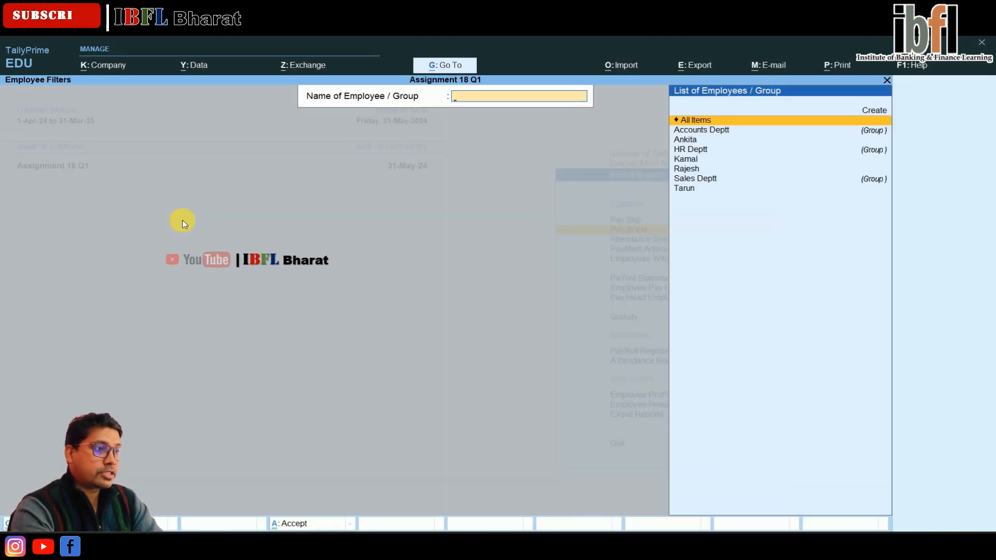
key(Down)
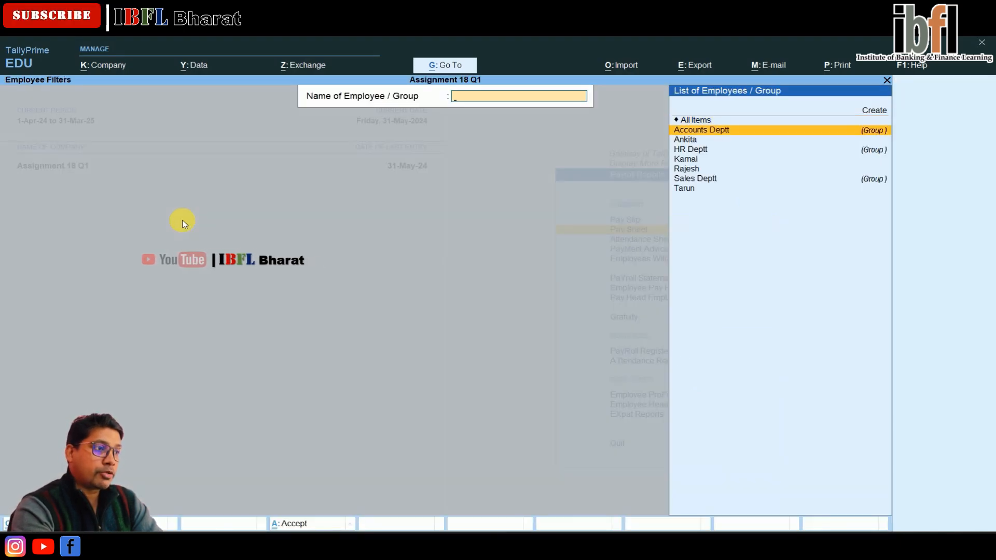
key(Up)
key(Return)
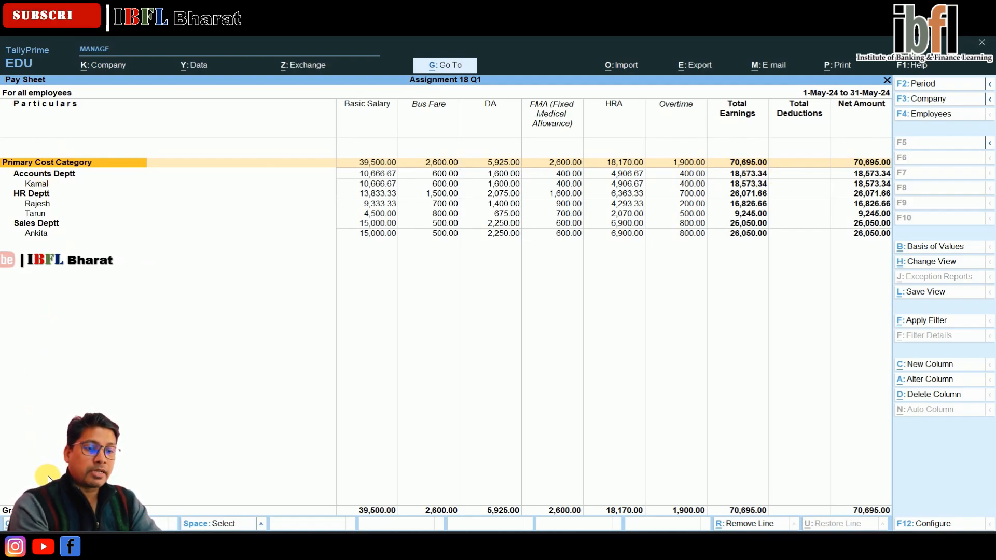
key(F4)
key(Escape)
key(Escape)
key(Escape)
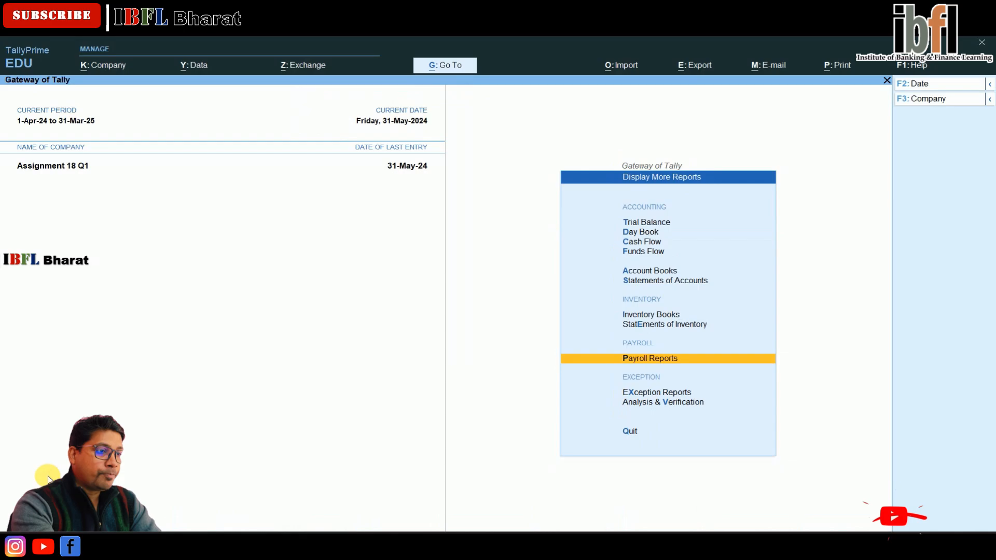
Step: Reopen the Pay Sheet for All Items
key(Return)
key(p)
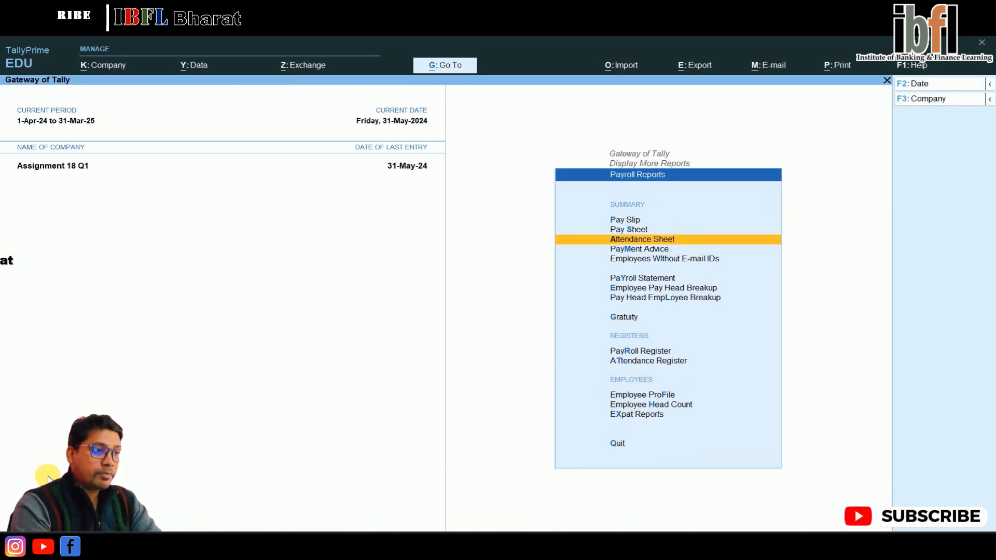
key(Up)
key(Return)
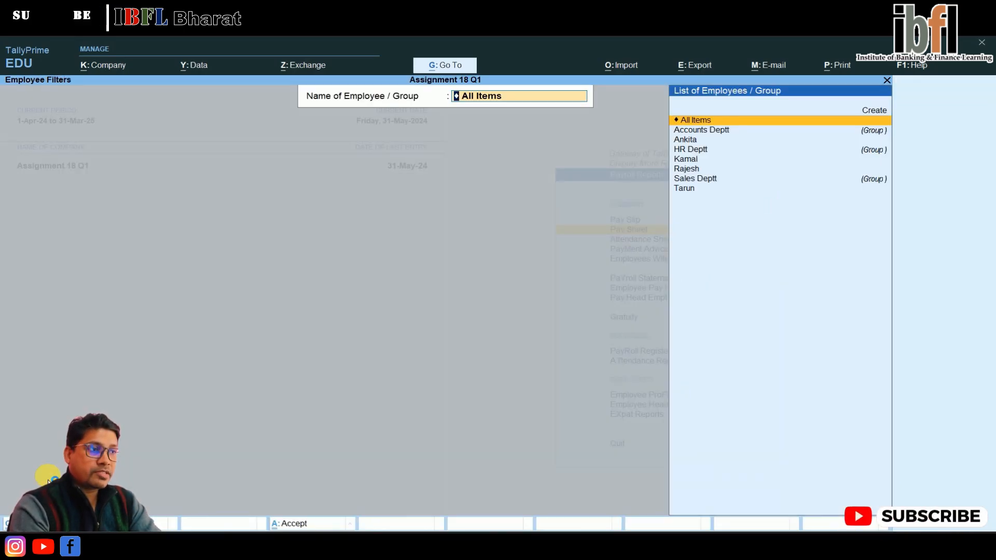
key(Return)
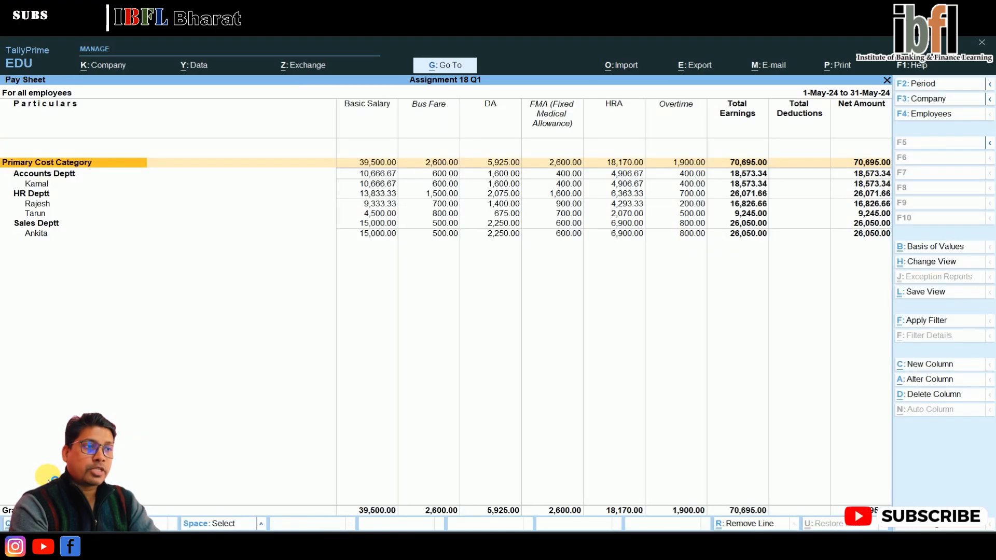